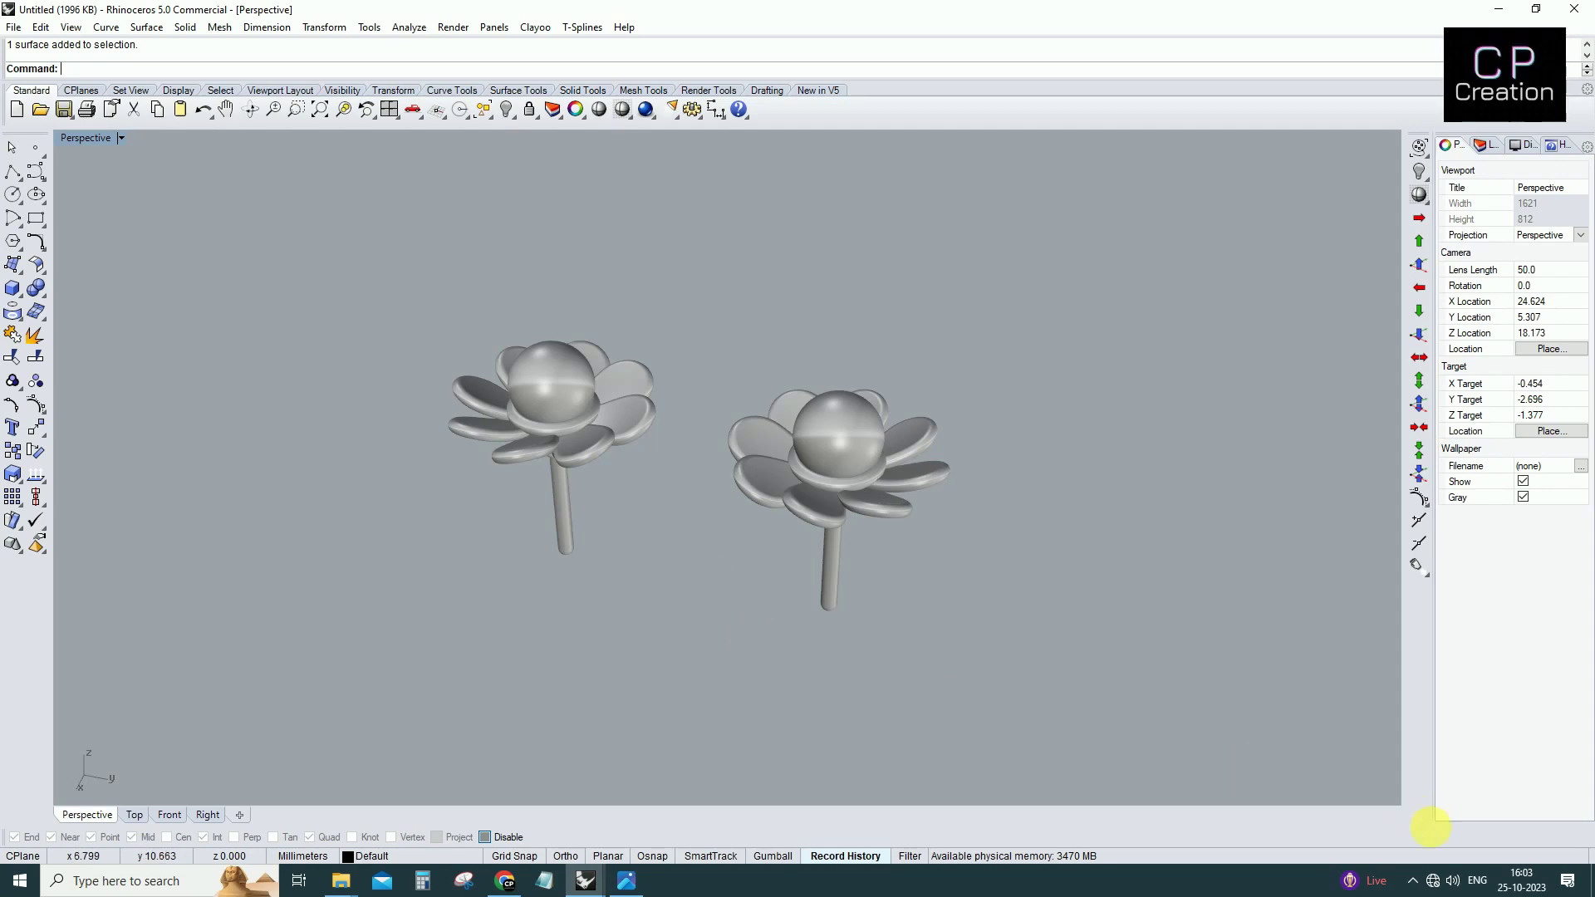
Orbit the Perspective view and delete one of the two flower earrings.
{"action": "left_click", "coordinate": [1417, 879]}
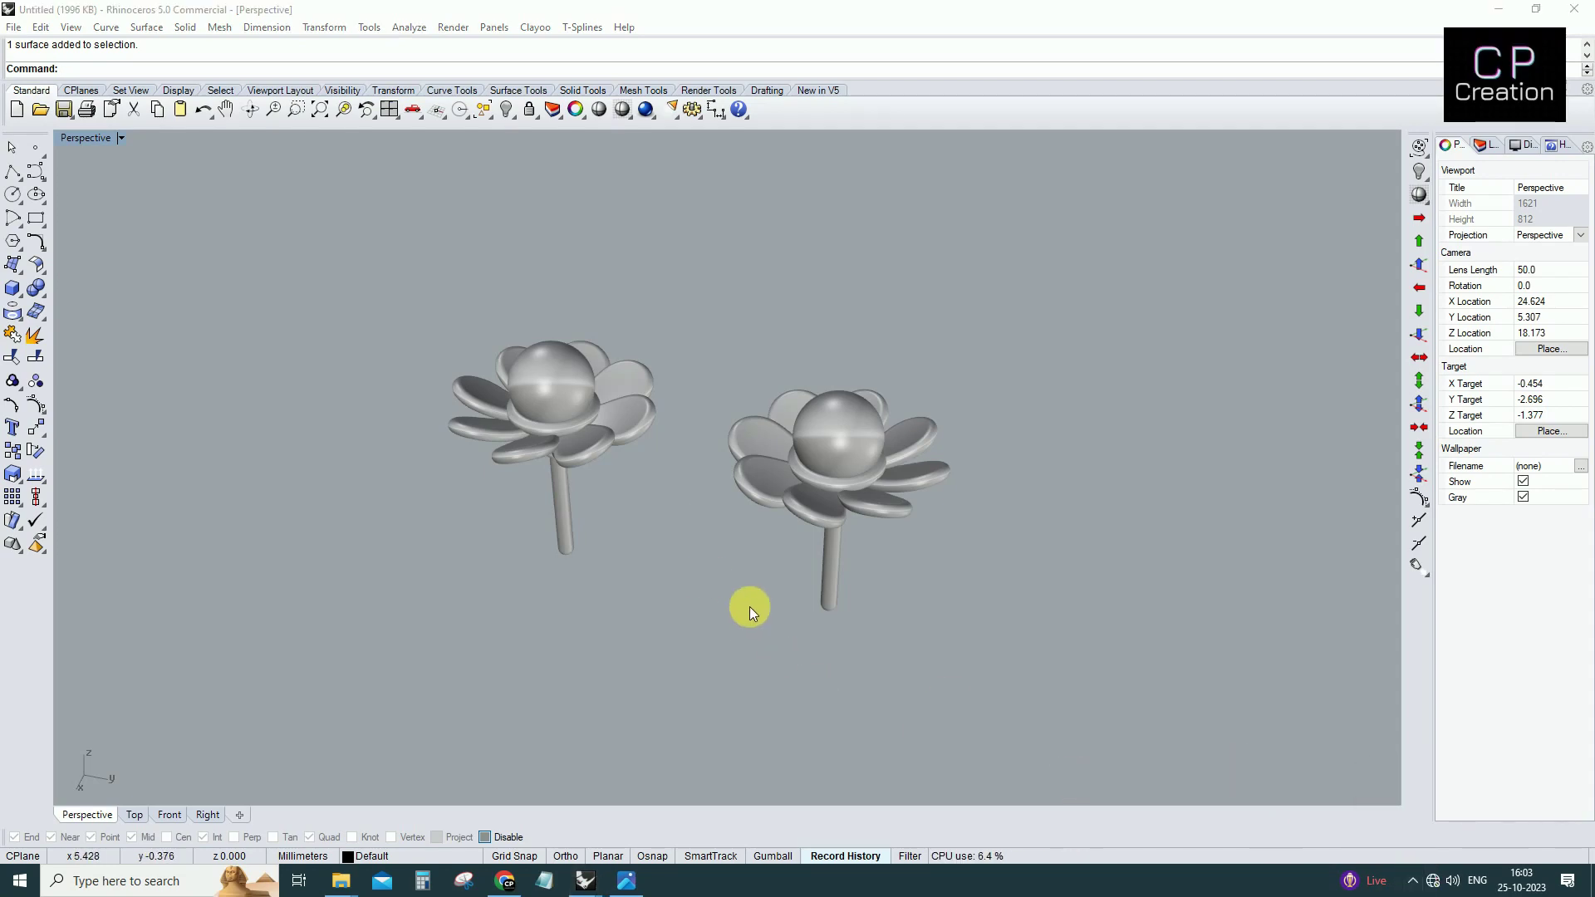
{"action": "mouse_move", "coordinate": [739, 606]}
{"action": "right_mouse_down"}
{"action": "mouse_move", "coordinate": [914, 534]}
{"action": "mouse_move", "coordinate": [868, 648]}
{"action": "mouse_move", "coordinate": [765, 662]}
{"action": "mouse_move", "coordinate": [383, 590]}
{"action": "mouse_move", "coordinate": [434, 534]}
{"action": "mouse_move", "coordinate": [844, 431]}
{"action": "mouse_move", "coordinate": [798, 470]}
{"action": "mouse_move", "coordinate": [811, 548]}
{"action": "right_mouse_up"}
{"action": "key", "text": "Delete"}
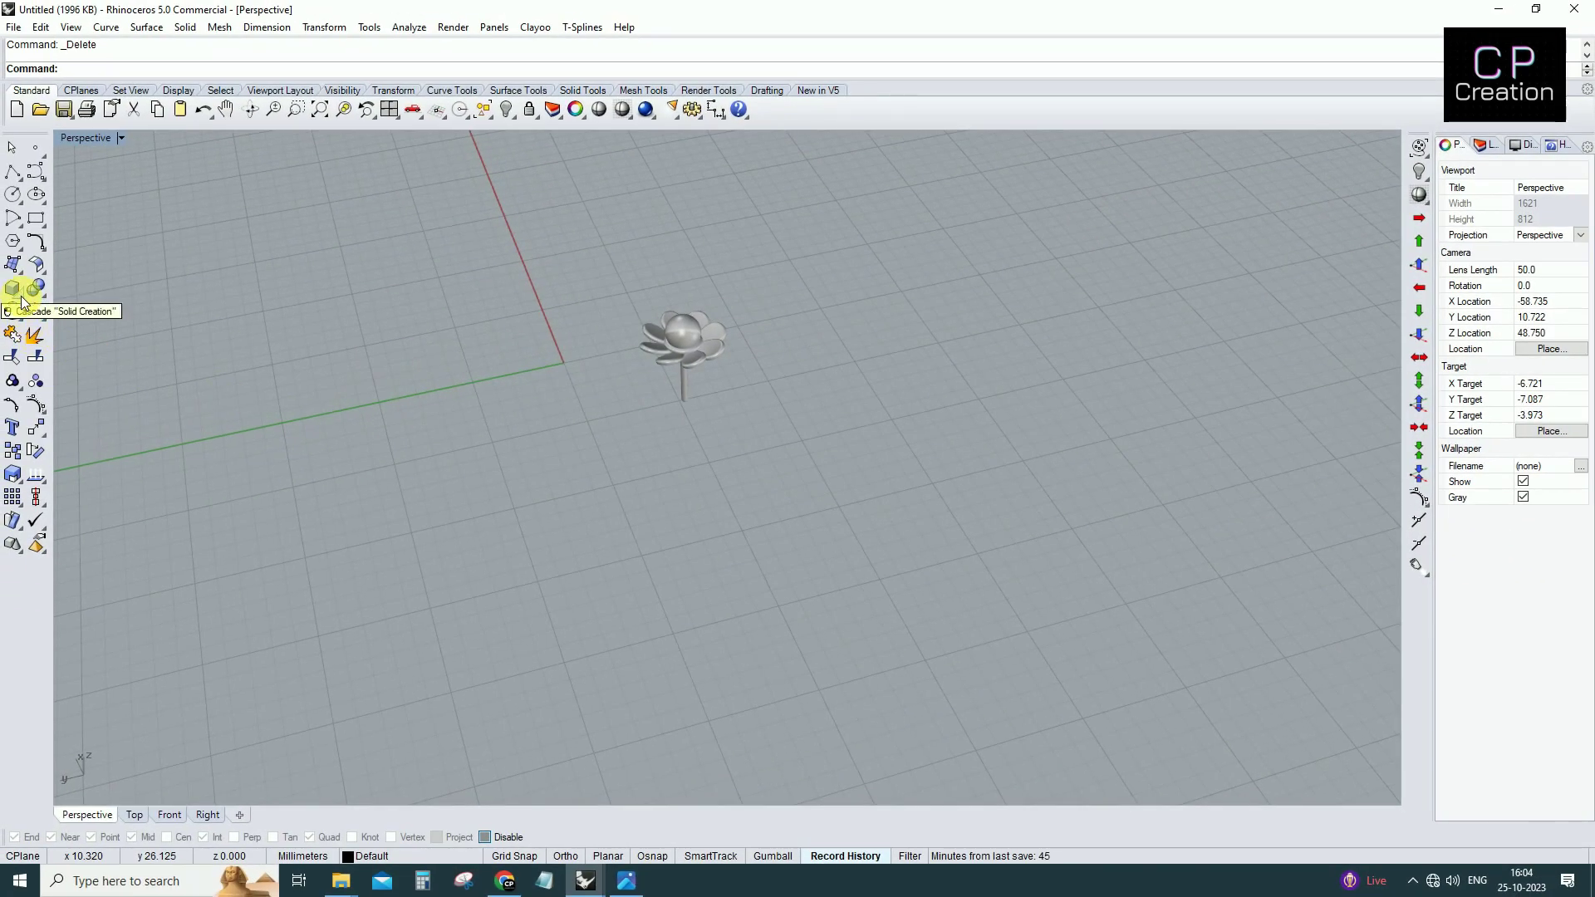
{"action": "left_click", "coordinate": [22, 299]}
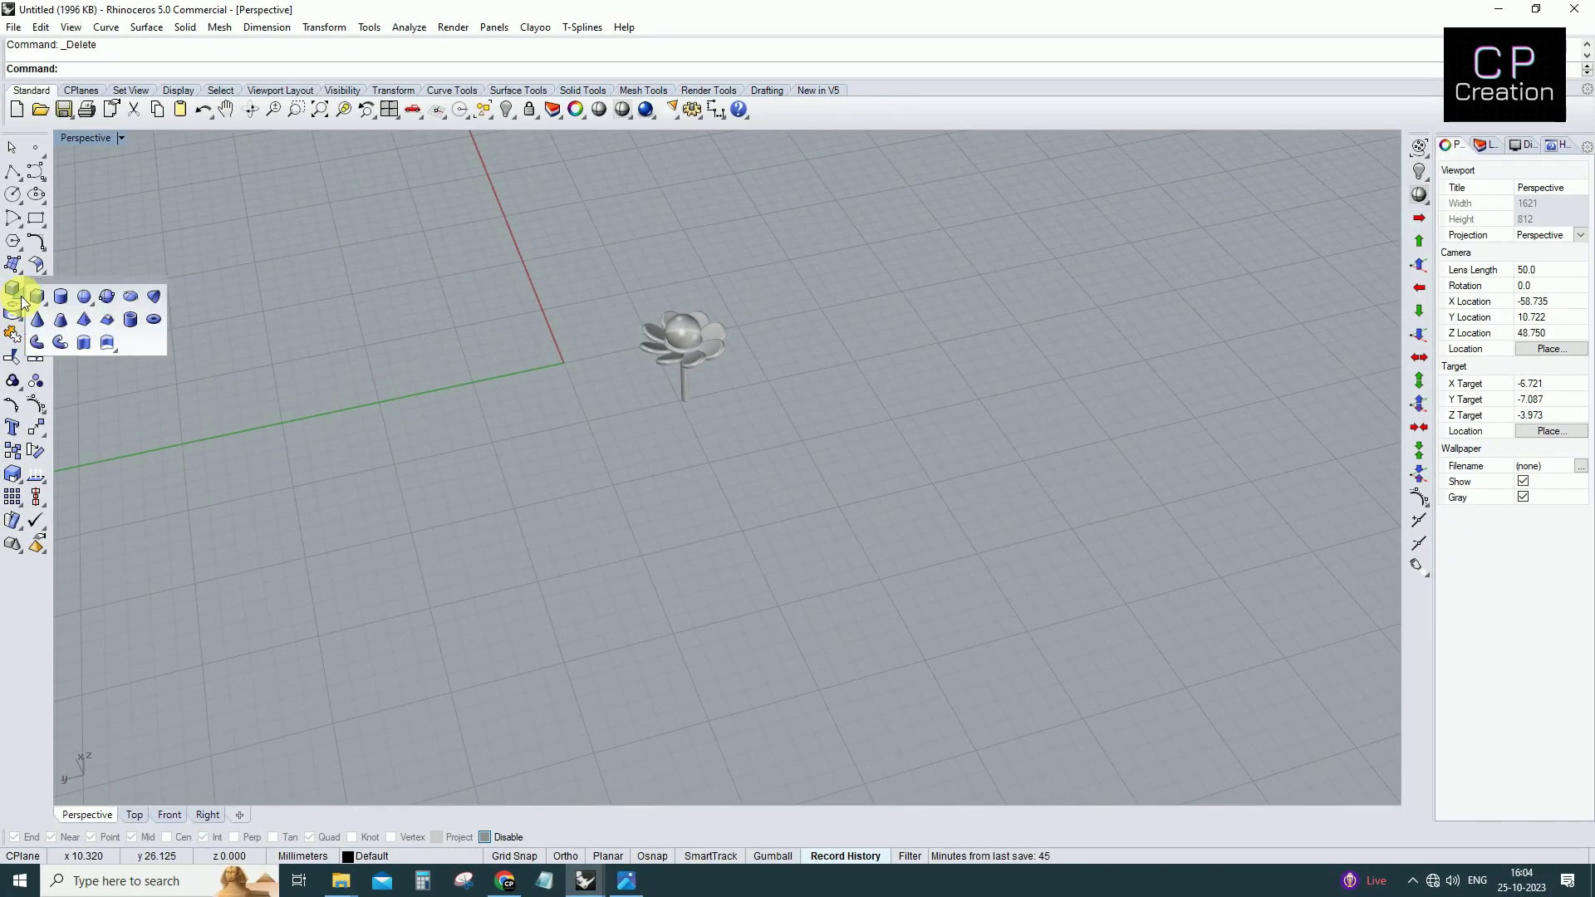
Create a sphere of radius 1 centred at the origin.
{"action": "left_click", "coordinate": [83, 297]}
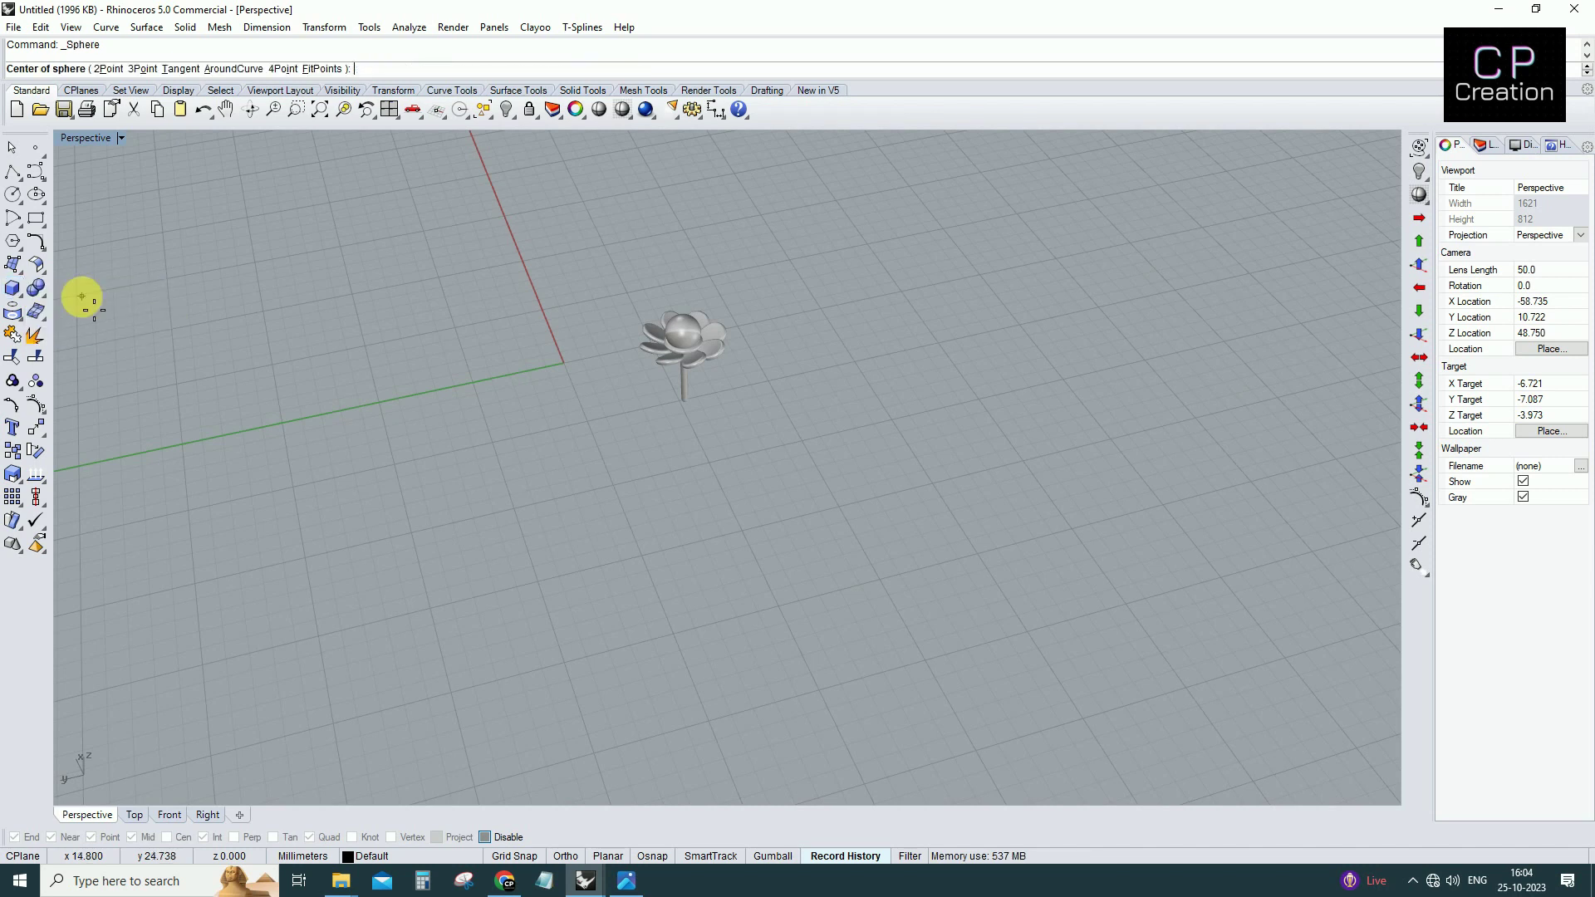
{"action": "right_click_drag", "start_coordinate": [402, 360], "coordinate": [433, 374]}
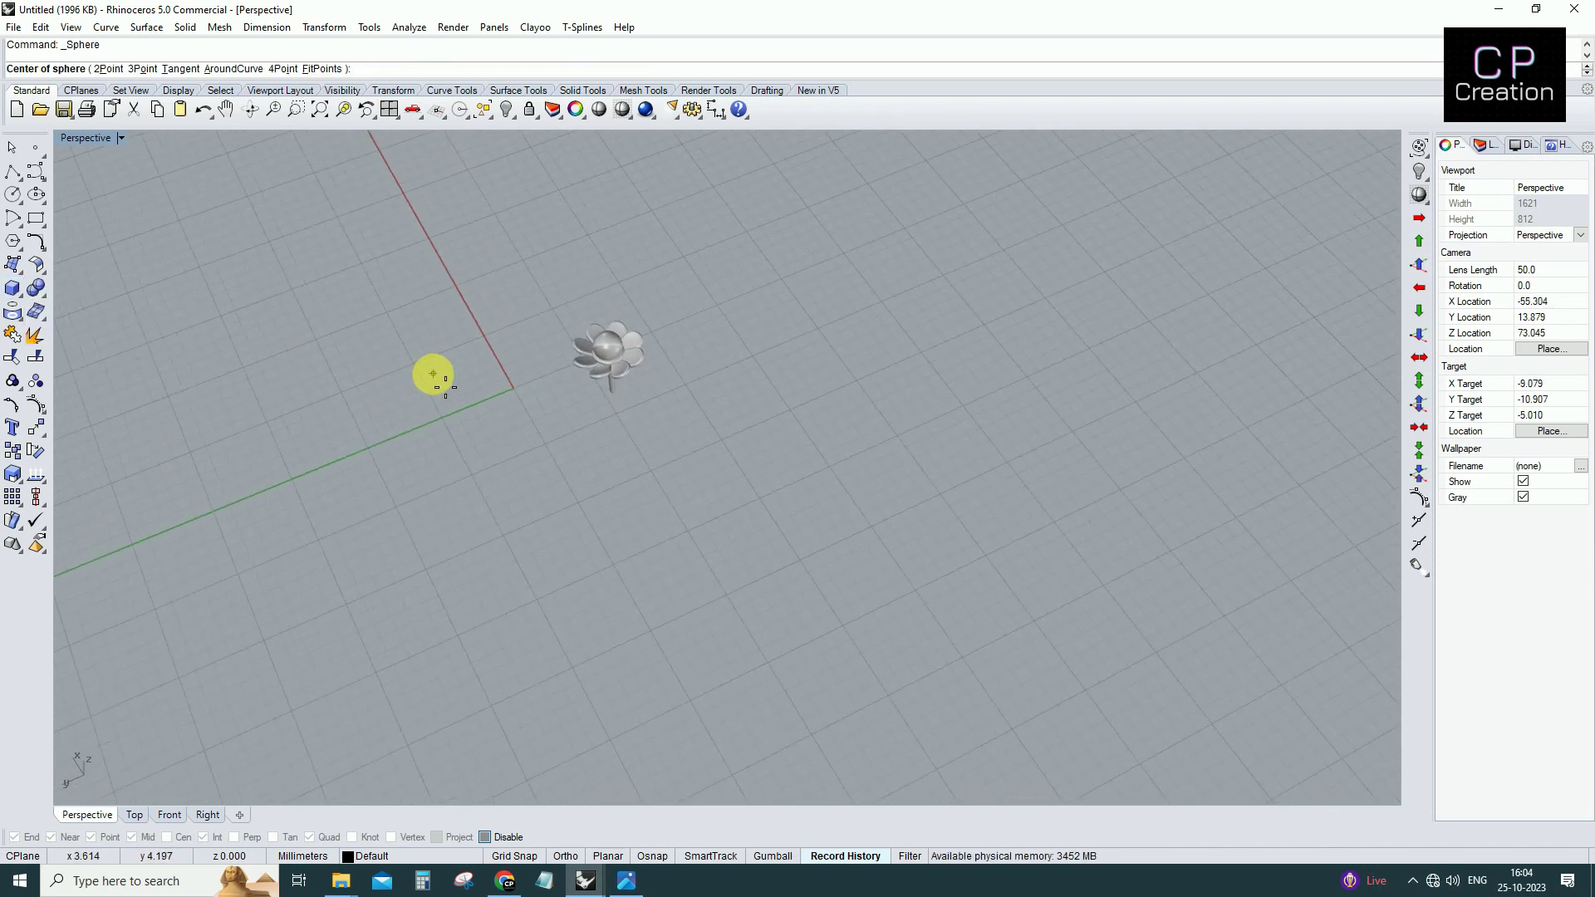
{"action": "type", "text": "0"}
{"action": "key", "text": "Return"}
{"action": "type", "text": "1"}
{"action": "key", "text": "Return"}
Select the new sphere and maximize the Top viewport.
{"action": "scroll", "coordinate": [521, 414], "scroll_direction": "up", "scroll_amount": 5}
{"action": "mouse_move", "coordinate": [521, 414]}
{"action": "right_mouse_down"}
{"action": "mouse_move", "coordinate": [494, 264]}
{"action": "mouse_move", "coordinate": [933, 314]}
{"action": "mouse_move", "coordinate": [1057, 373]}
{"action": "mouse_move", "coordinate": [953, 394]}
{"action": "right_mouse_up"}
{"action": "scroll", "coordinate": [595, 362], "scroll_direction": "up", "scroll_amount": 5}
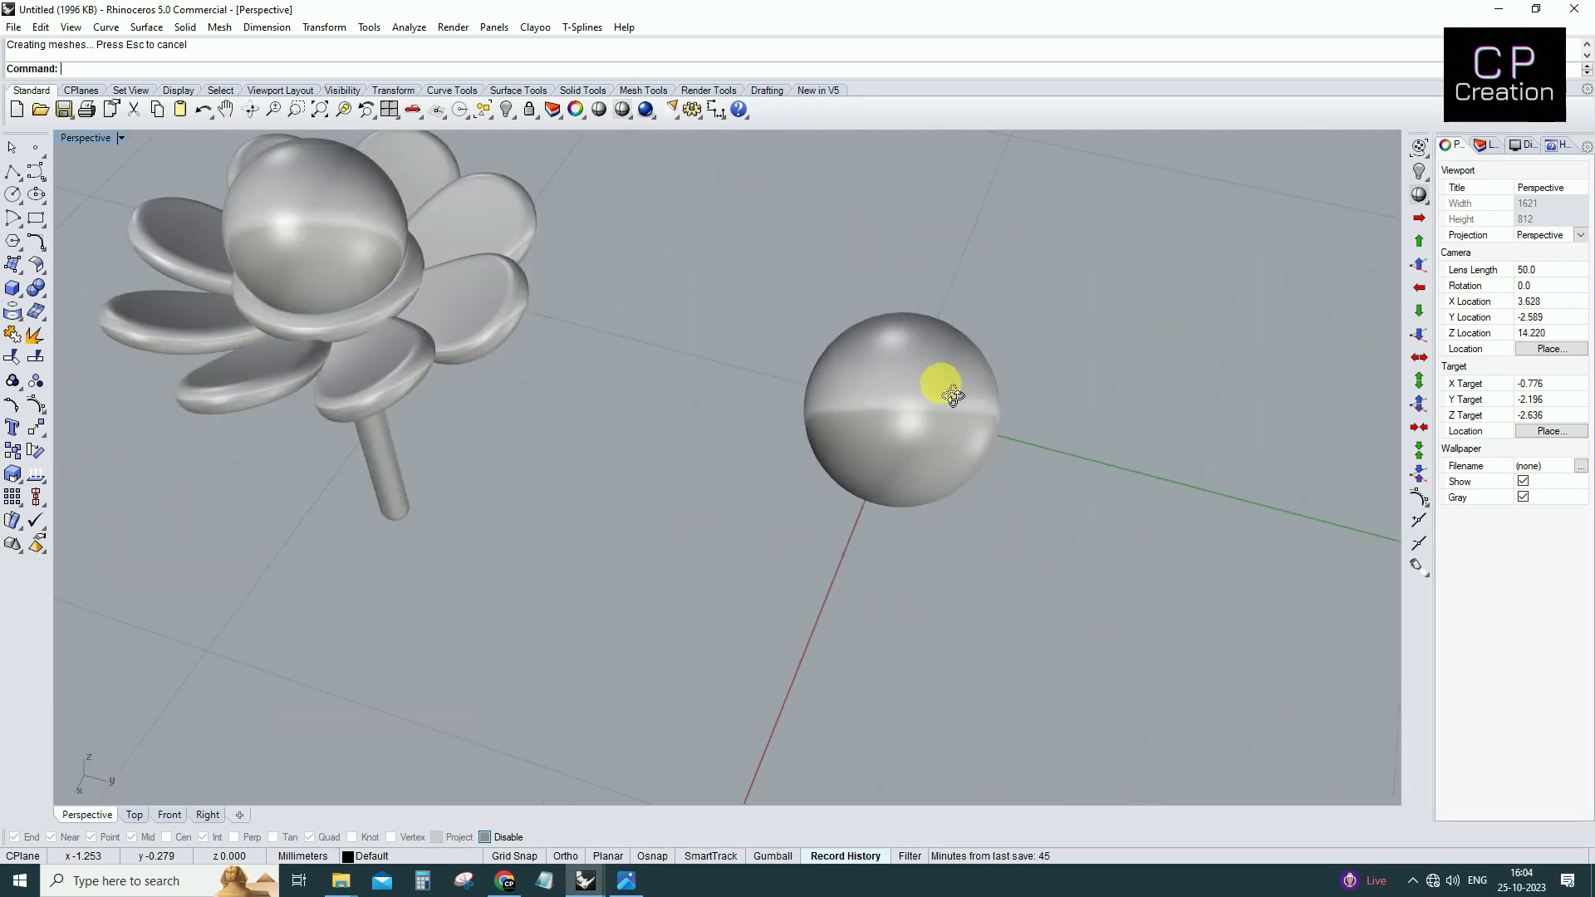
{"action": "left_click", "coordinate": [953, 395]}
{"action": "key", "text": "ctrl+F1"}
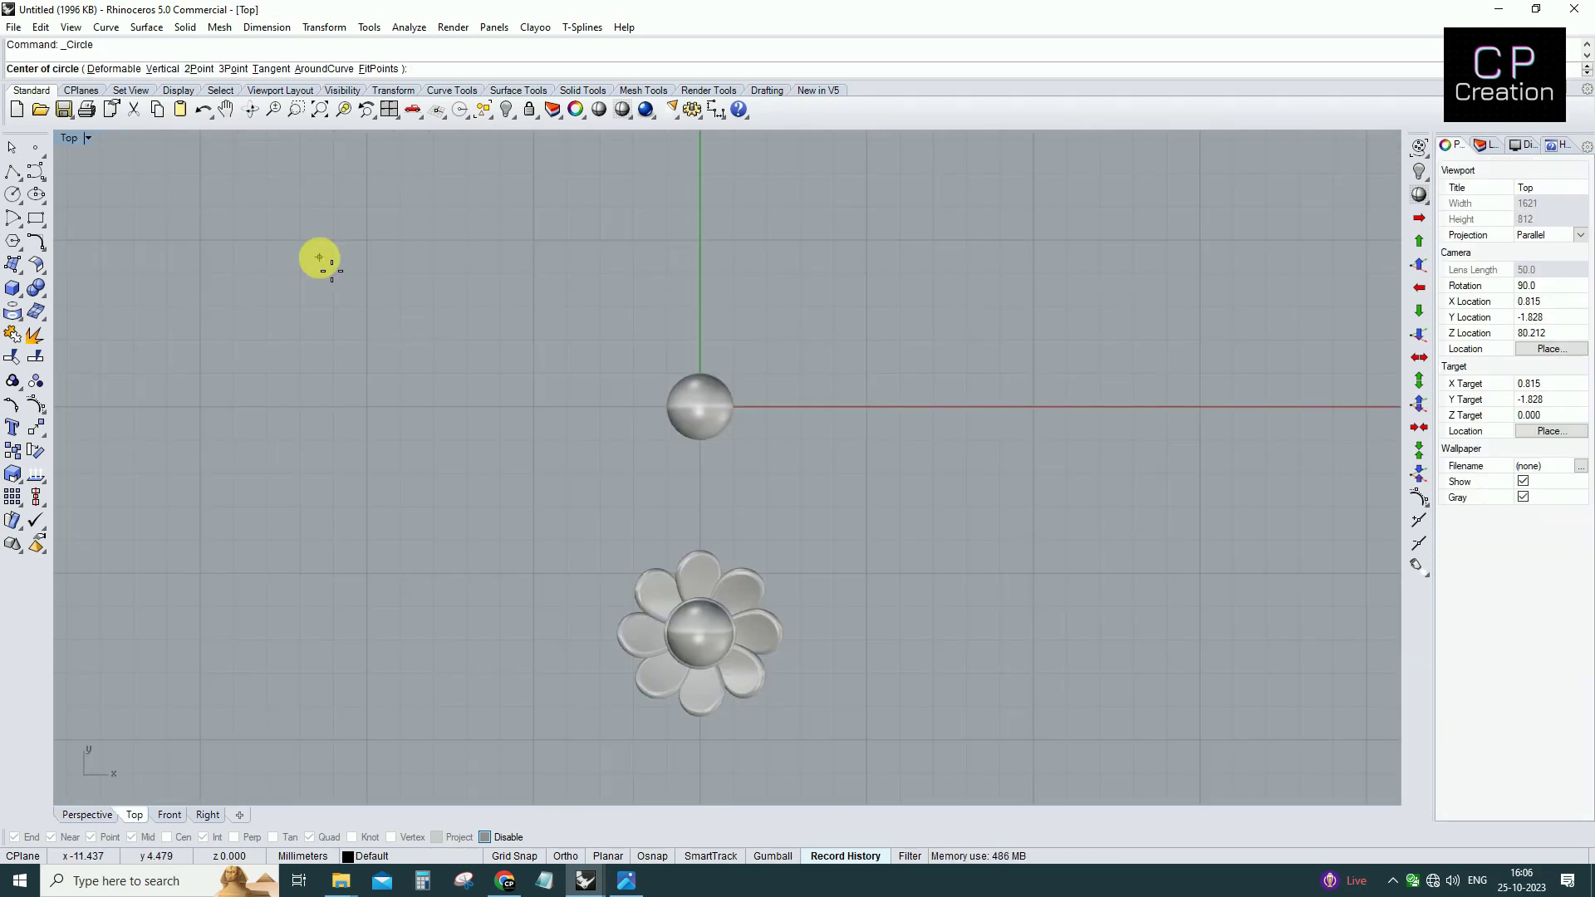
Draw a 1.3-diameter circle at the origin and move it straight up above the sphere.
{"action": "type", "text": "0"}
{"action": "key", "text": "Return"}
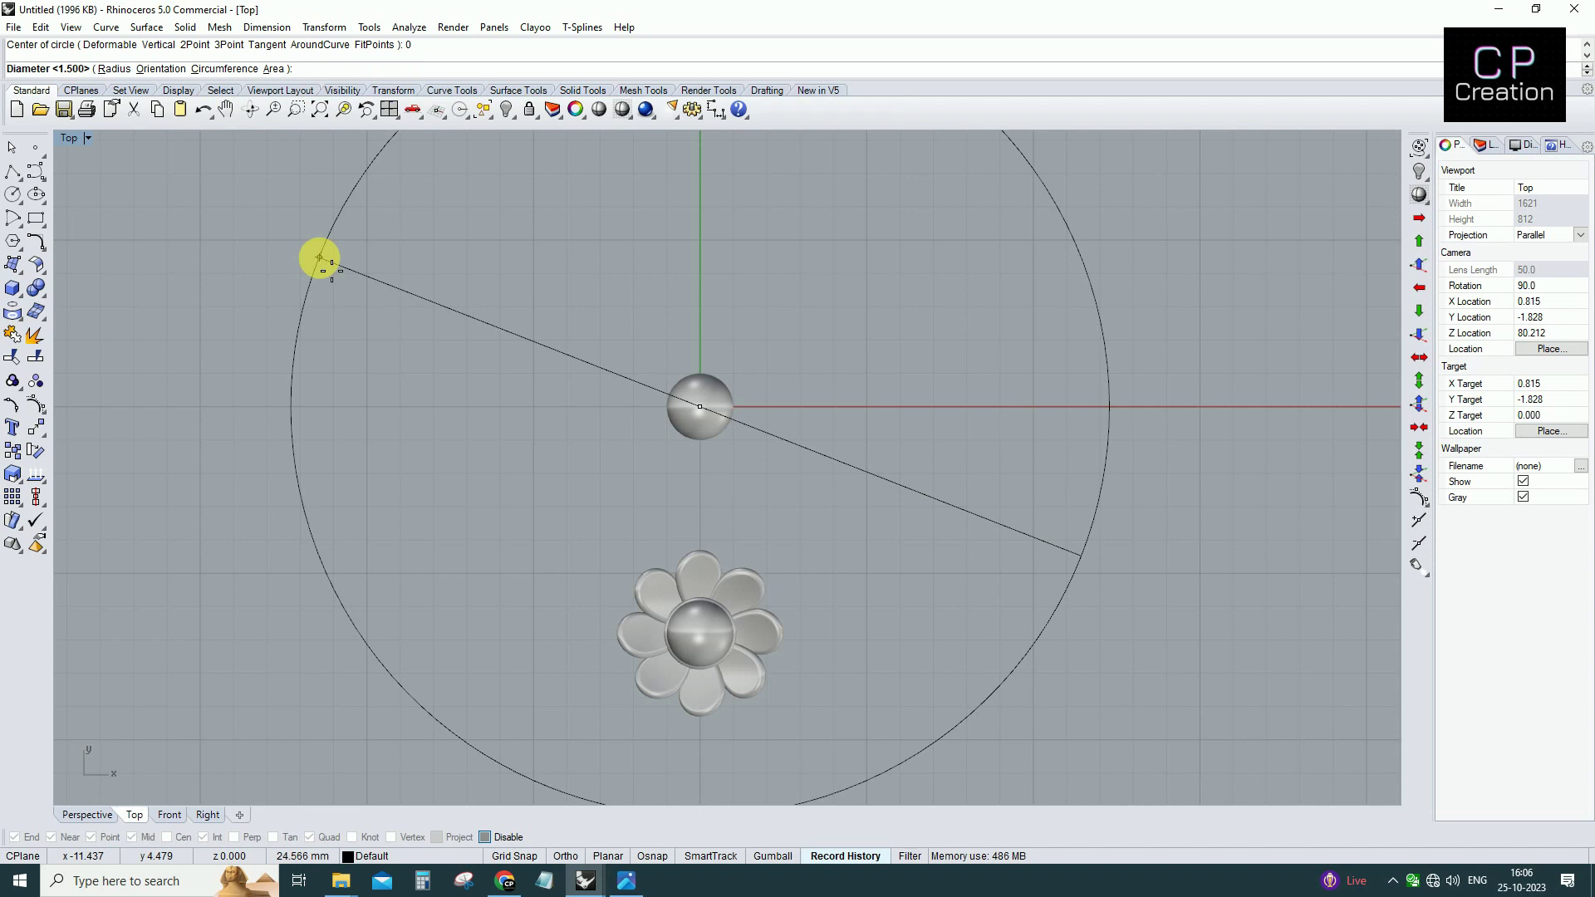
{"action": "right_click", "coordinate": [319, 257]}
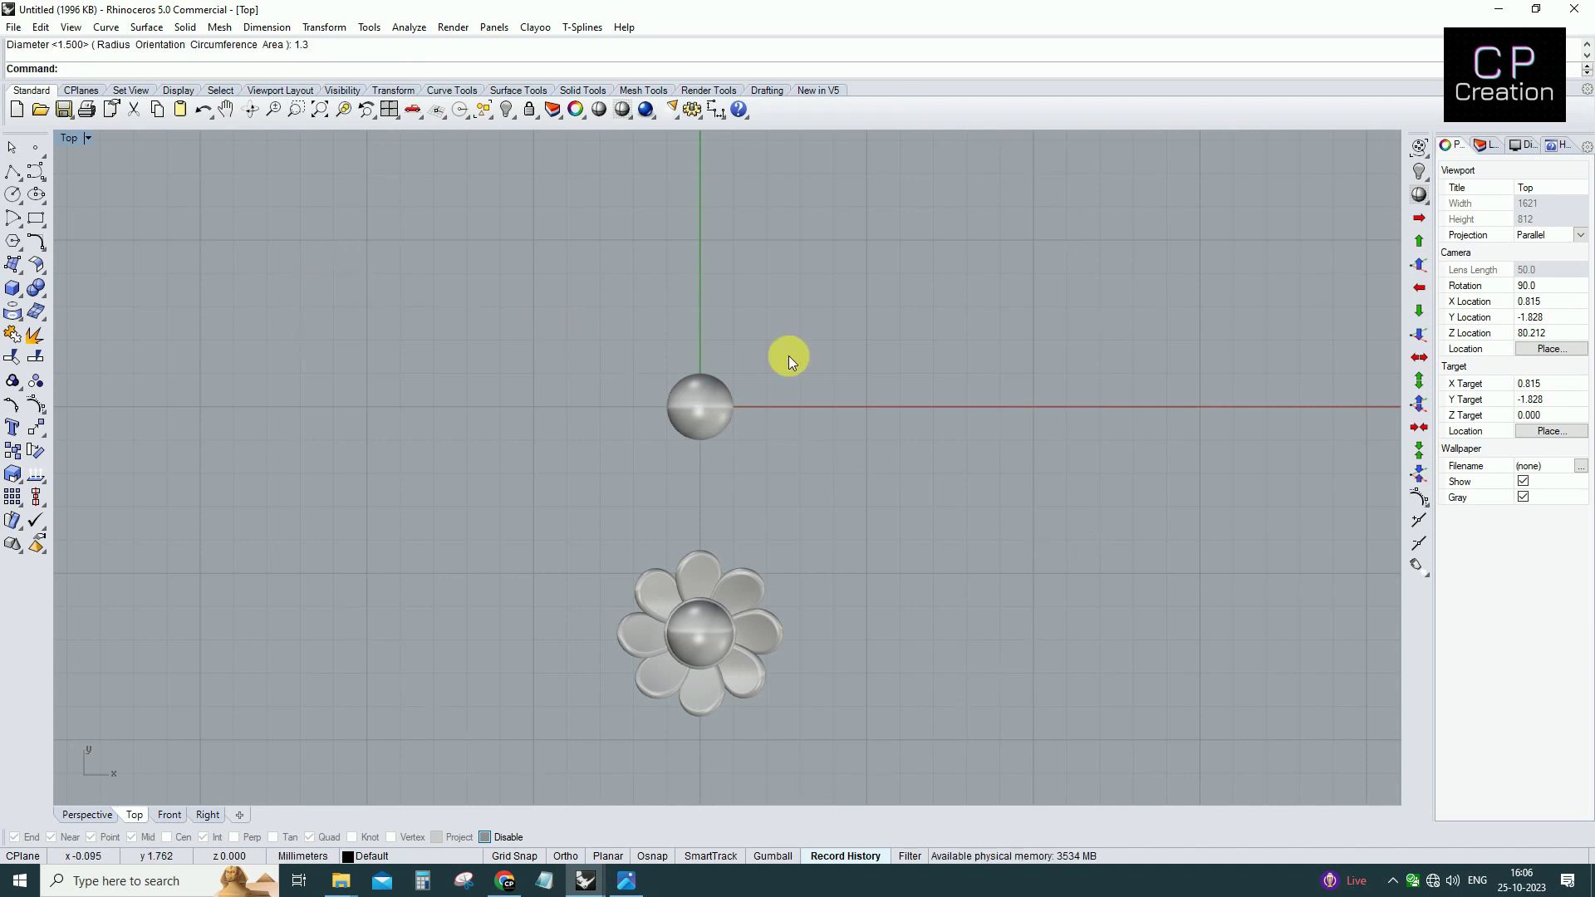
{"action": "left_click_drag", "start_coordinate": [859, 520], "coordinate": [859, 520]}
{"action": "scroll", "coordinate": [713, 396], "scroll_direction": "up", "scroll_amount": 3}
{"action": "type", "text": "move"}
{"action": "key", "text": "Return"}
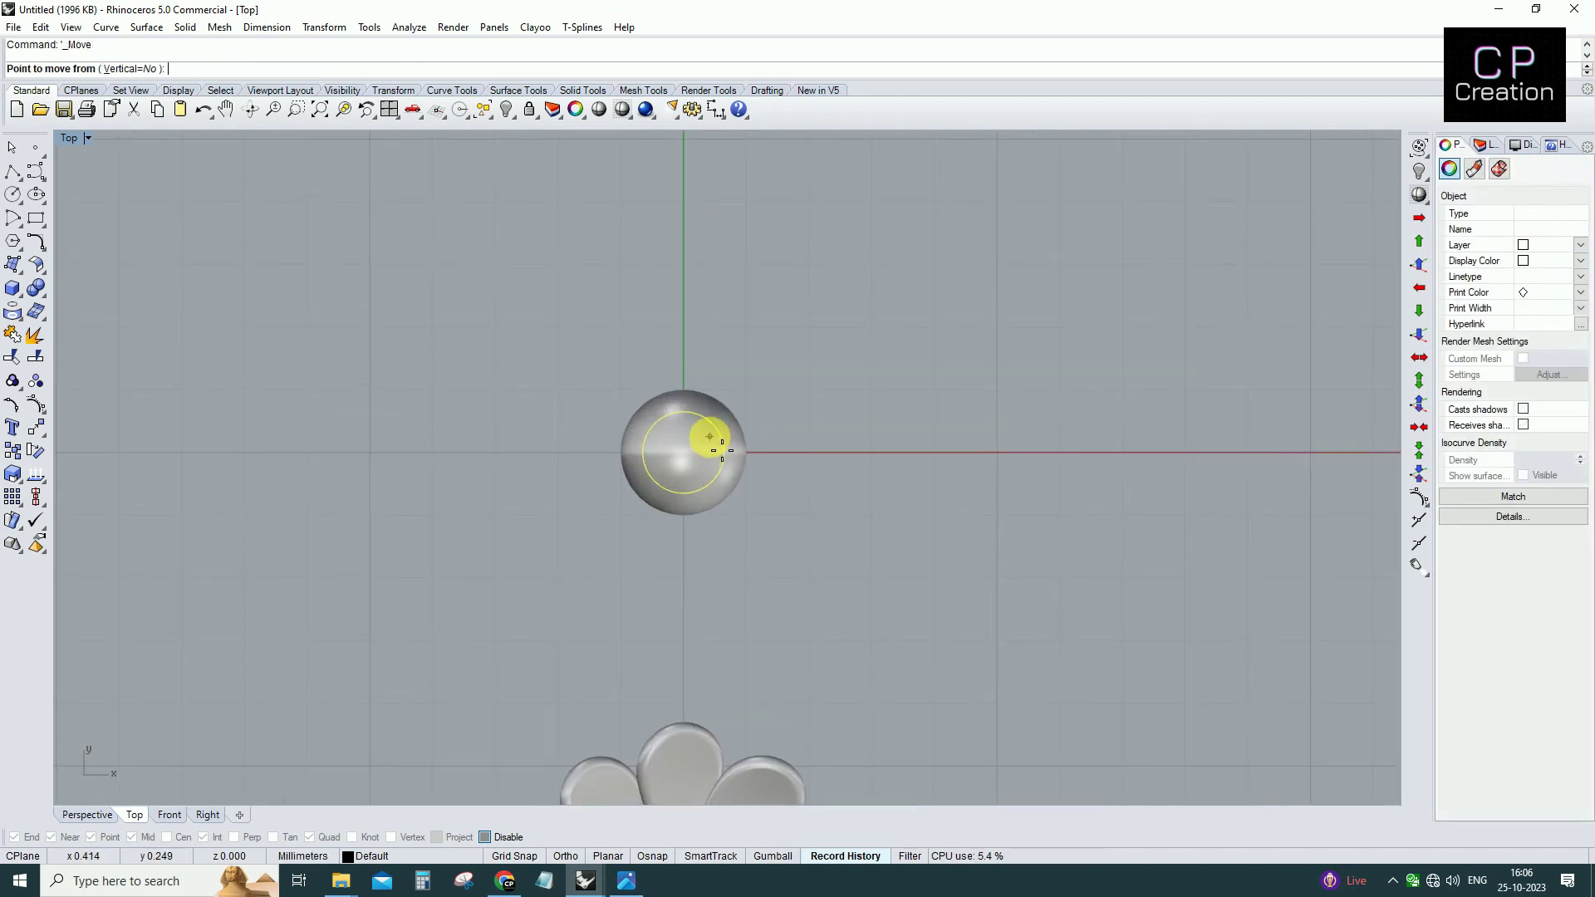
{"action": "left_click", "coordinate": [723, 429]}
{"action": "key", "text": "F8"}
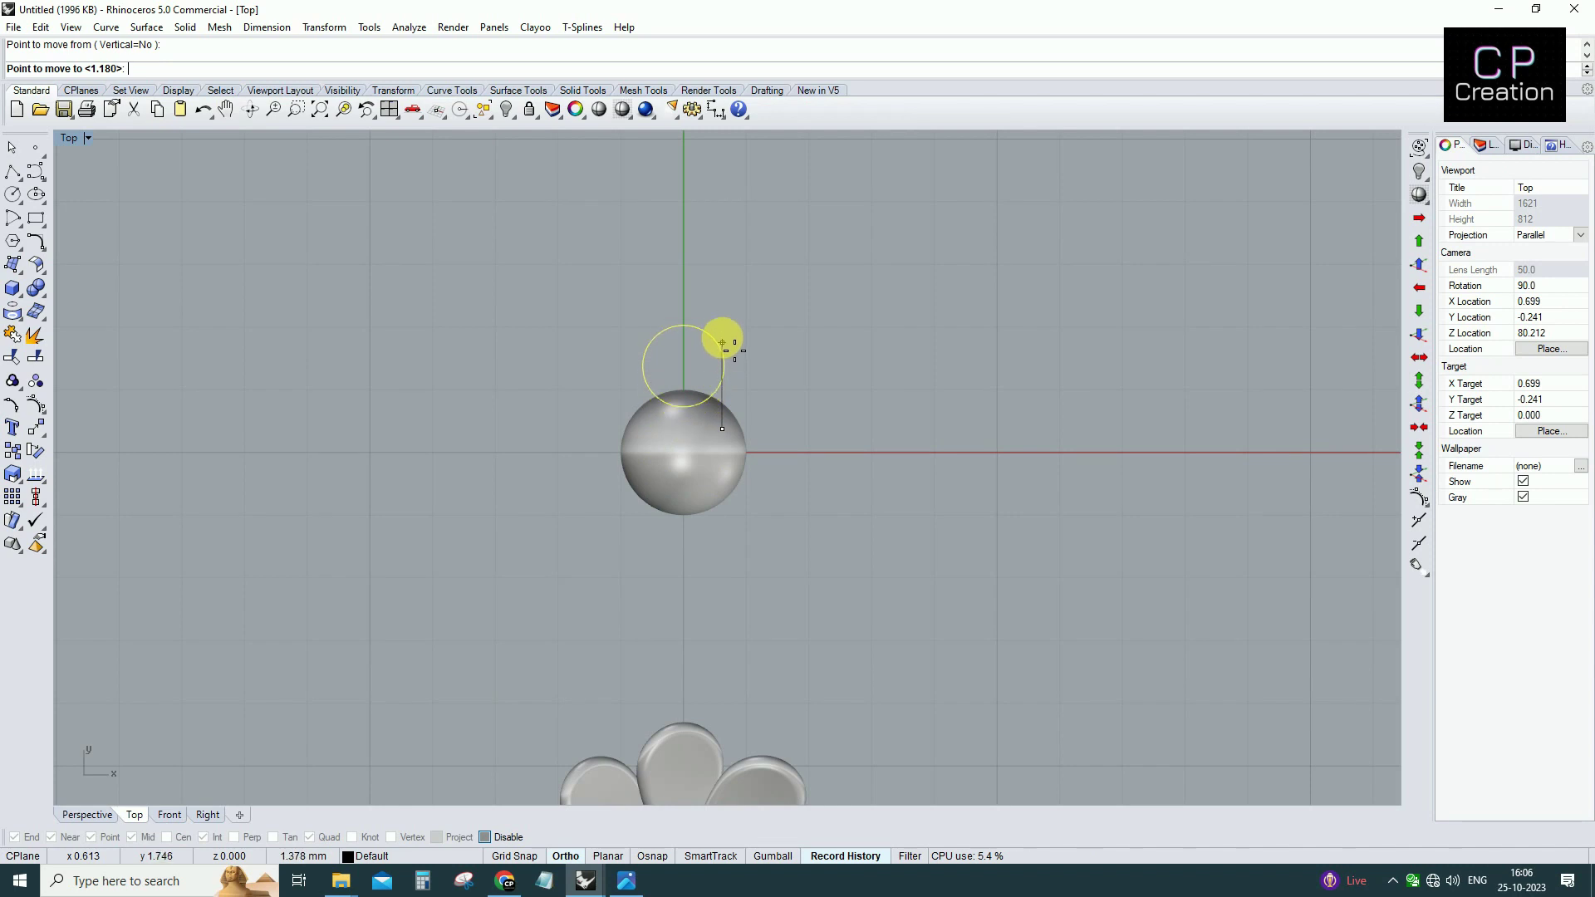
{"action": "left_click", "coordinate": [721, 357]}
{"action": "right_click_drag", "start_coordinate": [719, 355], "coordinate": [716, 386]}
Drag the small circle's bottom control point to the centre, forming a teardrop.
{"action": "key", "text": "F10"}
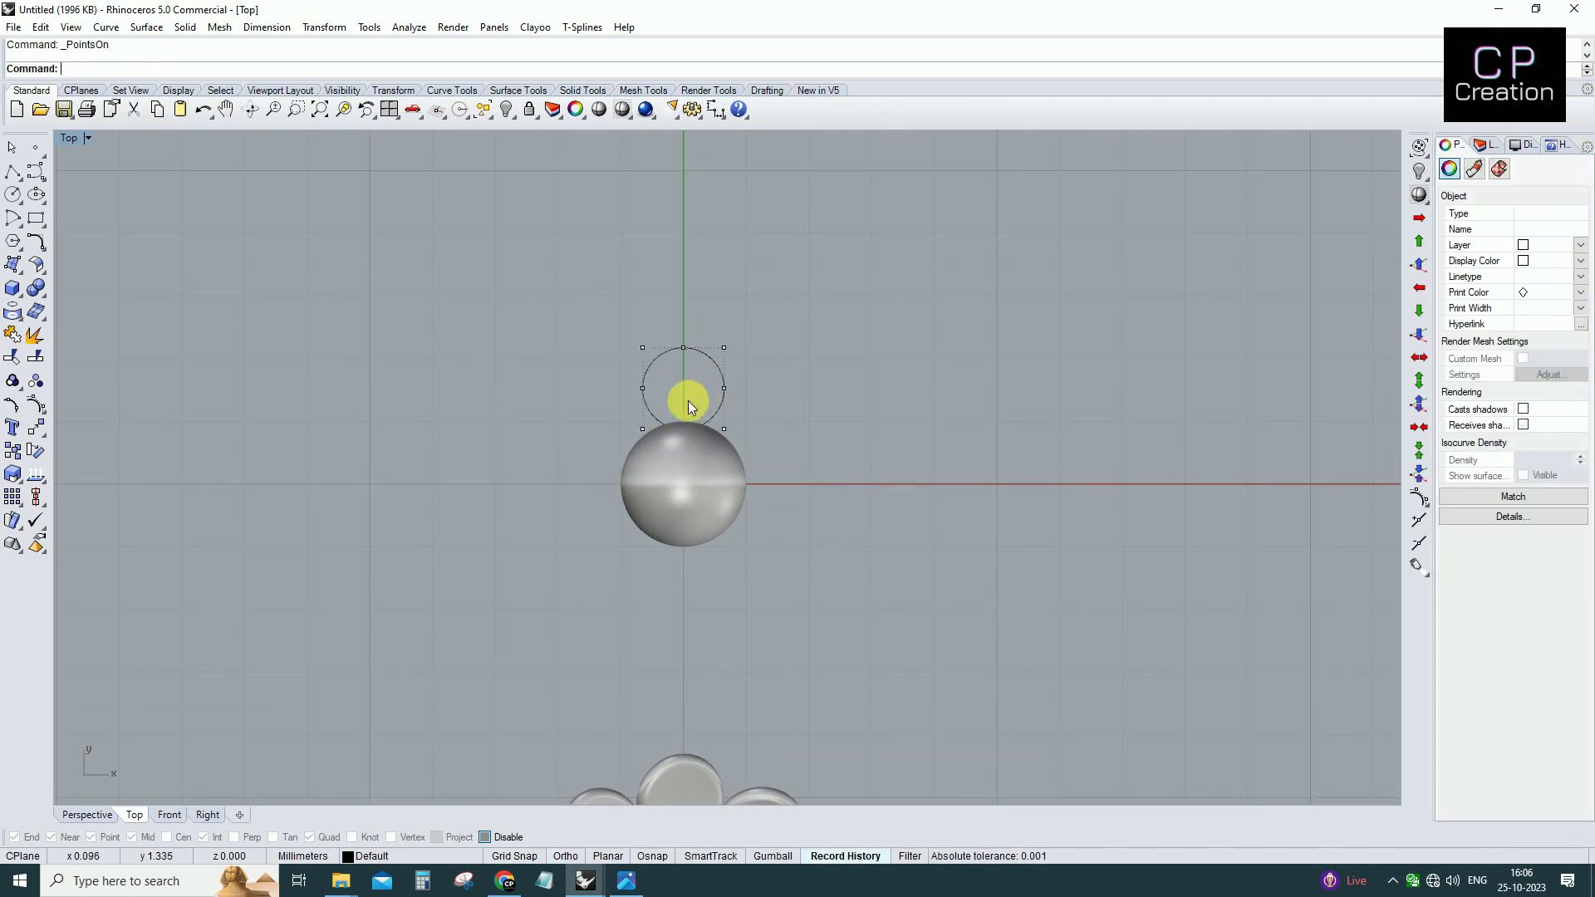
{"action": "scroll", "coordinate": [688, 400], "scroll_direction": "up", "scroll_amount": 4}
{"action": "right_click", "coordinate": [705, 505]}
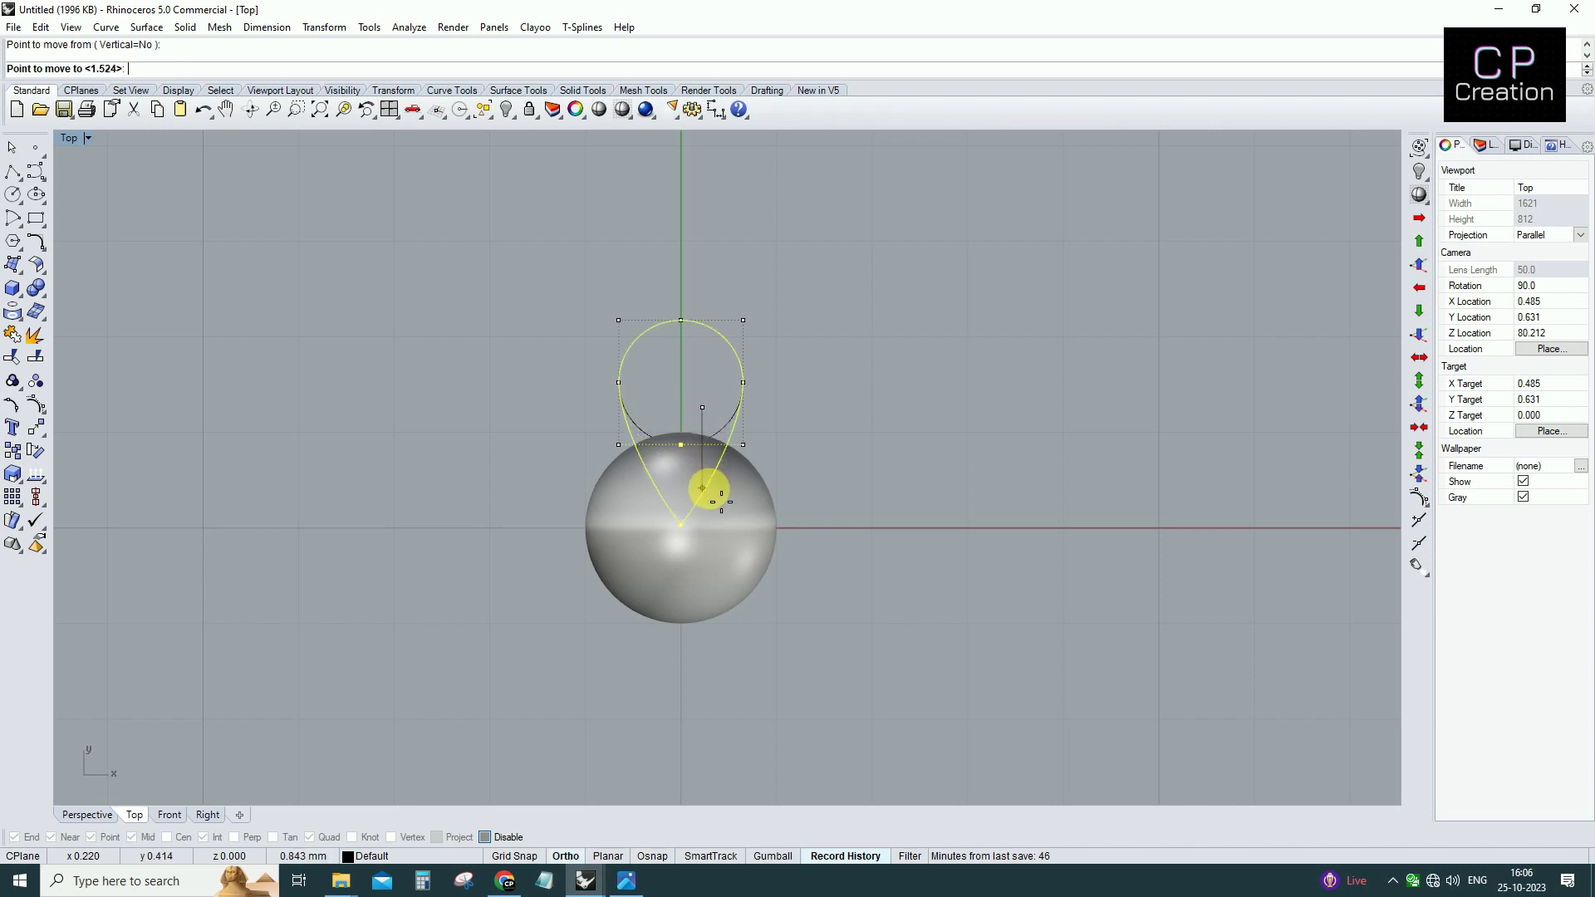
{"action": "key", "text": "Escape"}
{"action": "scroll", "coordinate": [711, 355], "scroll_direction": "down", "scroll_amount": 3}
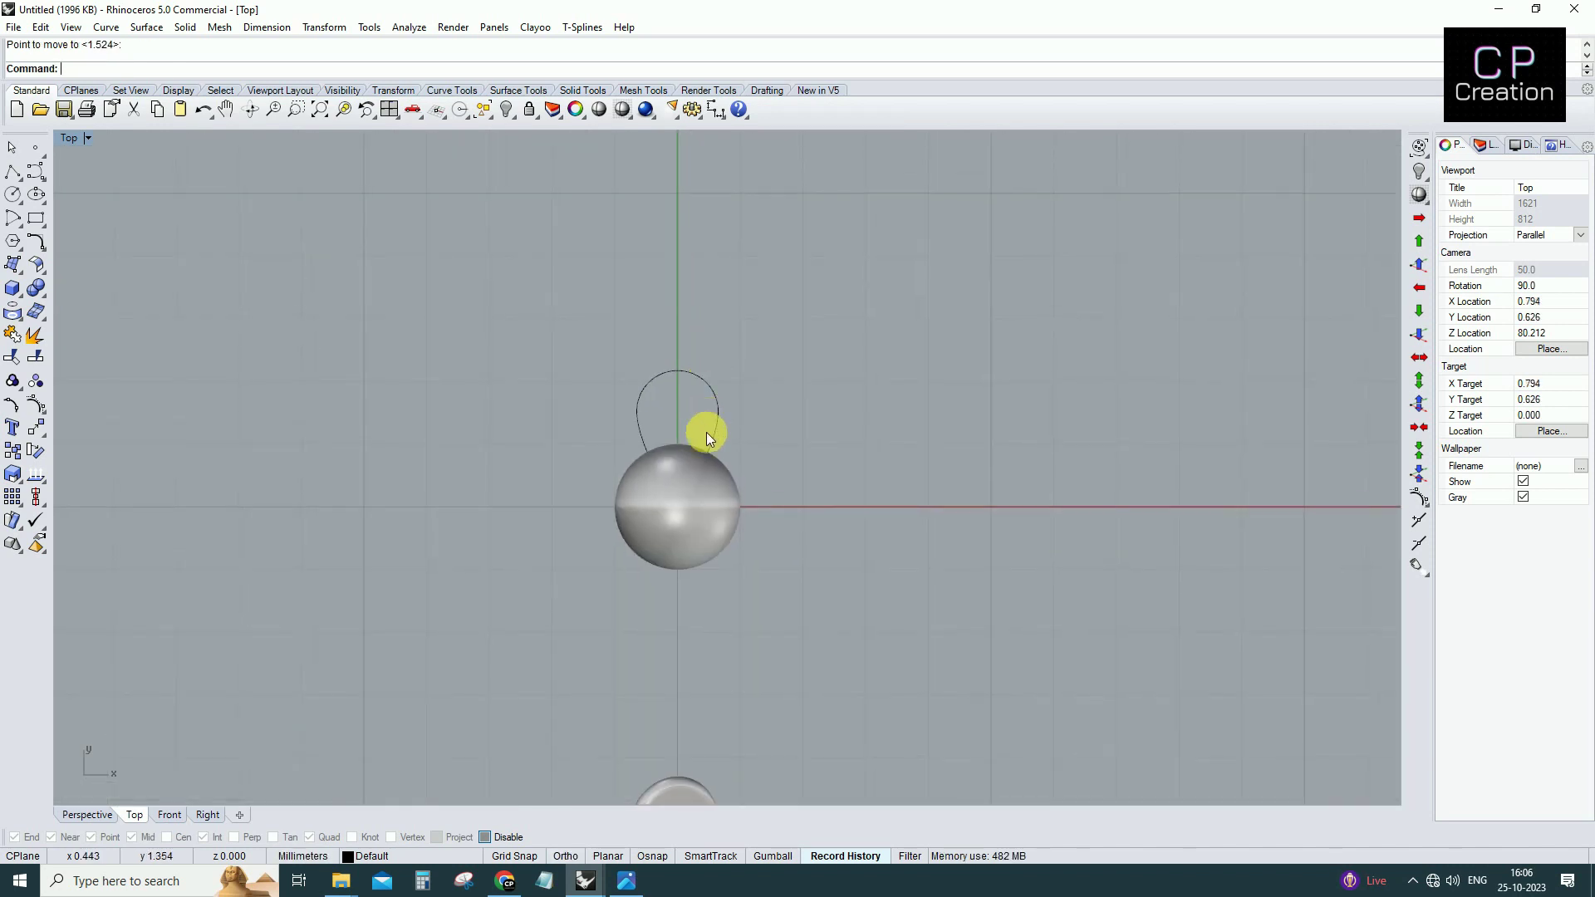
Draw a larger circle centred at the origin around the sphere.
{"action": "left_click", "coordinate": [13, 194]}
{"action": "type", "text": "0"}
{"action": "key", "text": "Return"}
{"action": "key", "text": "F8"}
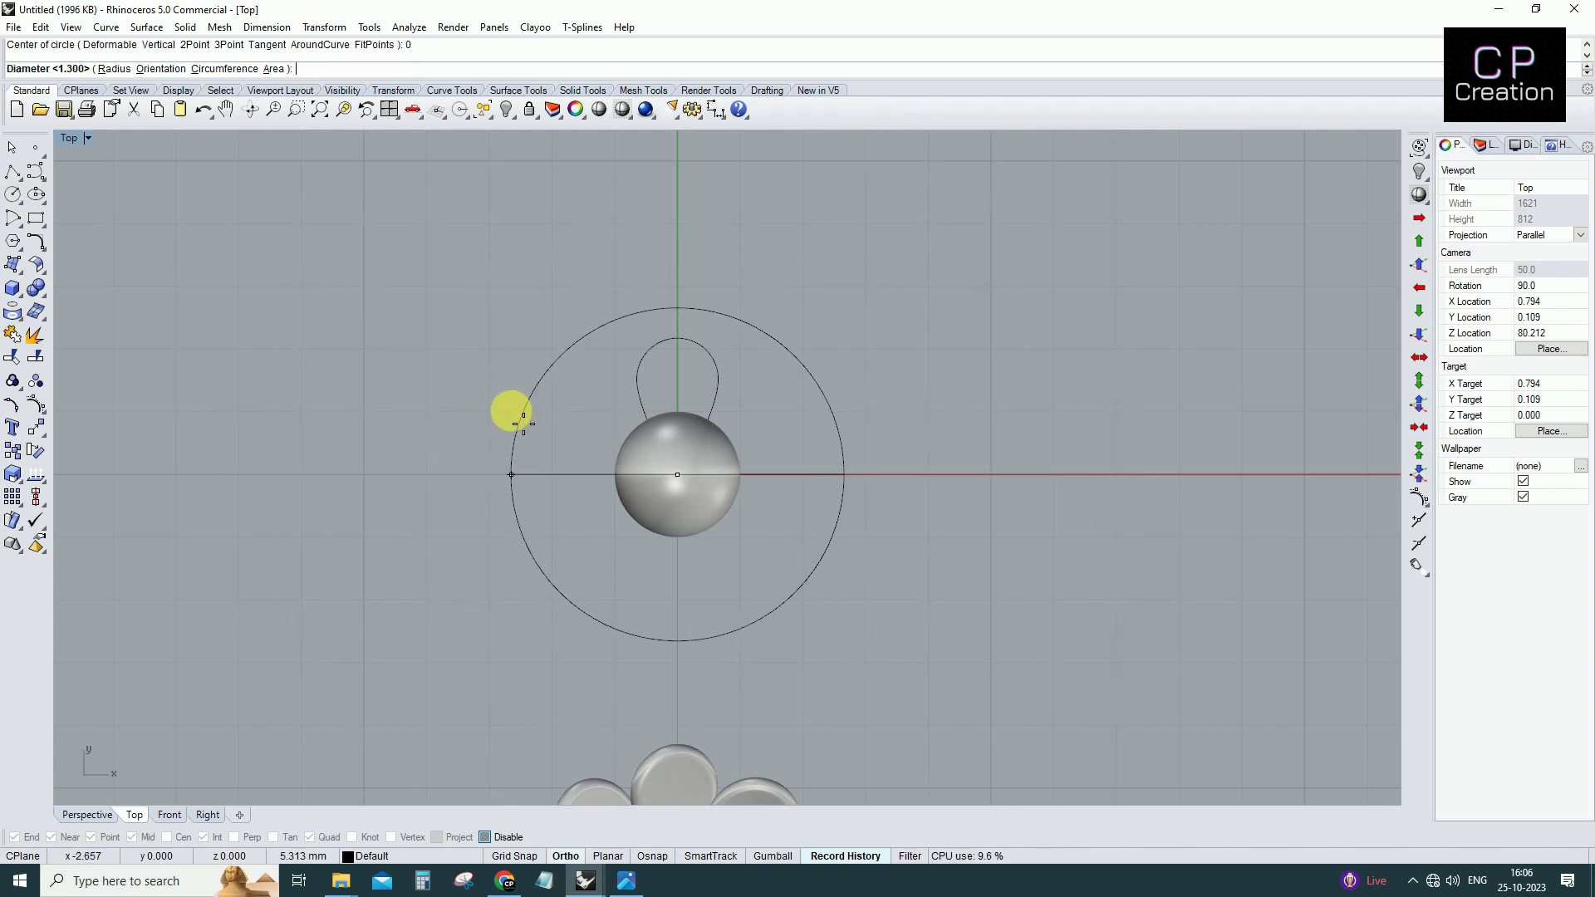
{"action": "left_click", "coordinate": [519, 416]}
{"action": "scroll", "coordinate": [673, 345], "scroll_direction": "up", "scroll_amount": 3}
{"action": "left_click", "coordinate": [680, 337]}
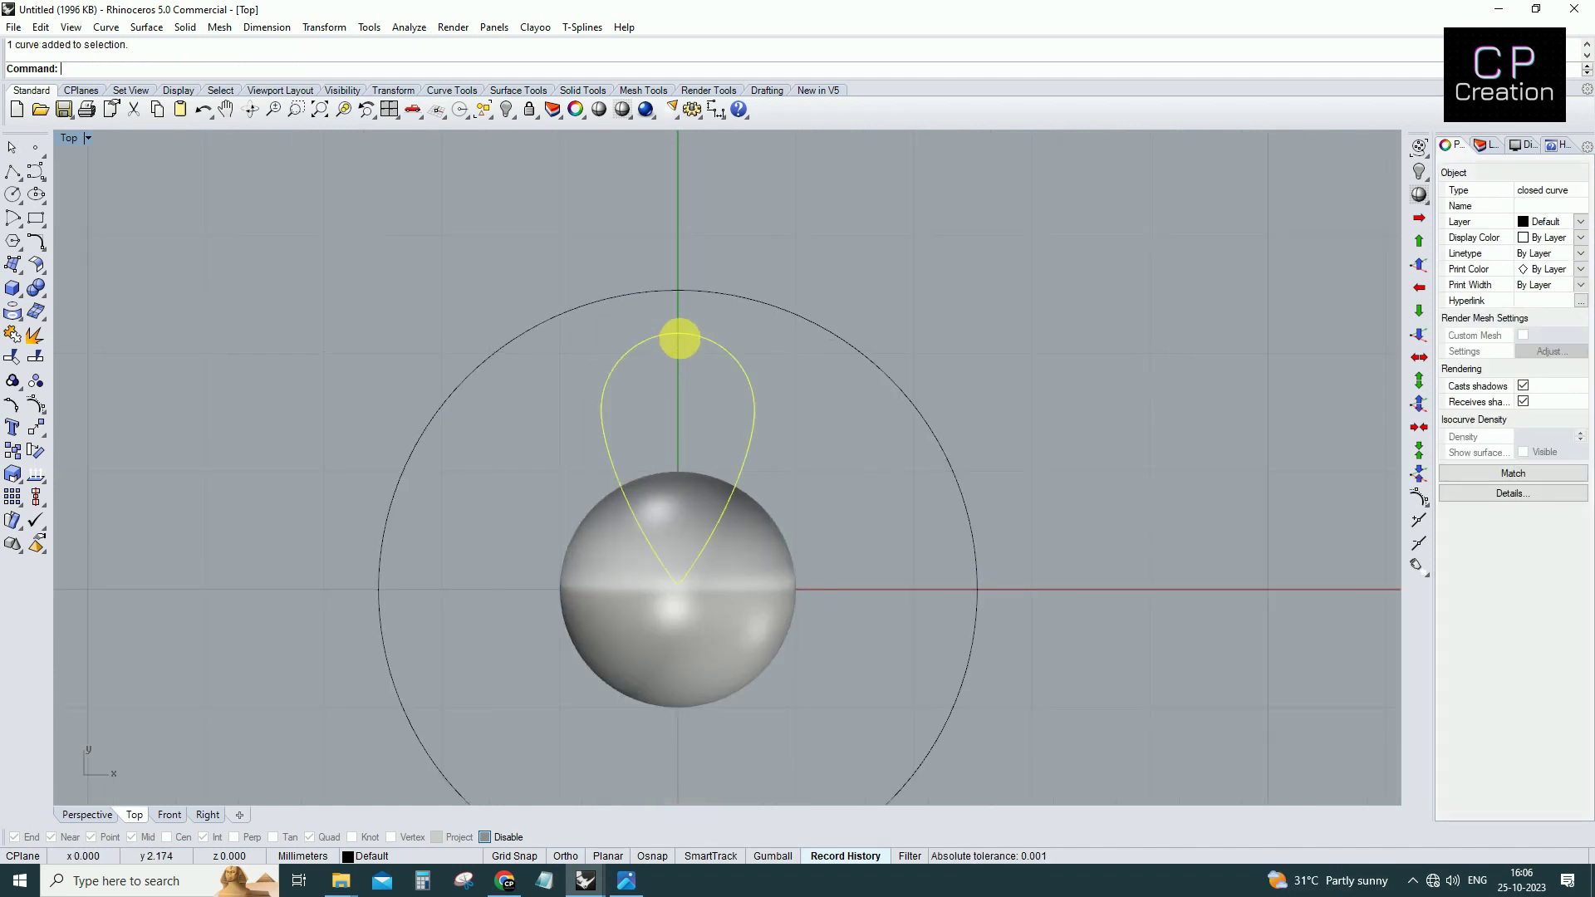
Move the teardrop loop up to meet the outer circle.
{"action": "left_click_drag", "start_coordinate": [681, 332], "coordinate": [687, 304]}
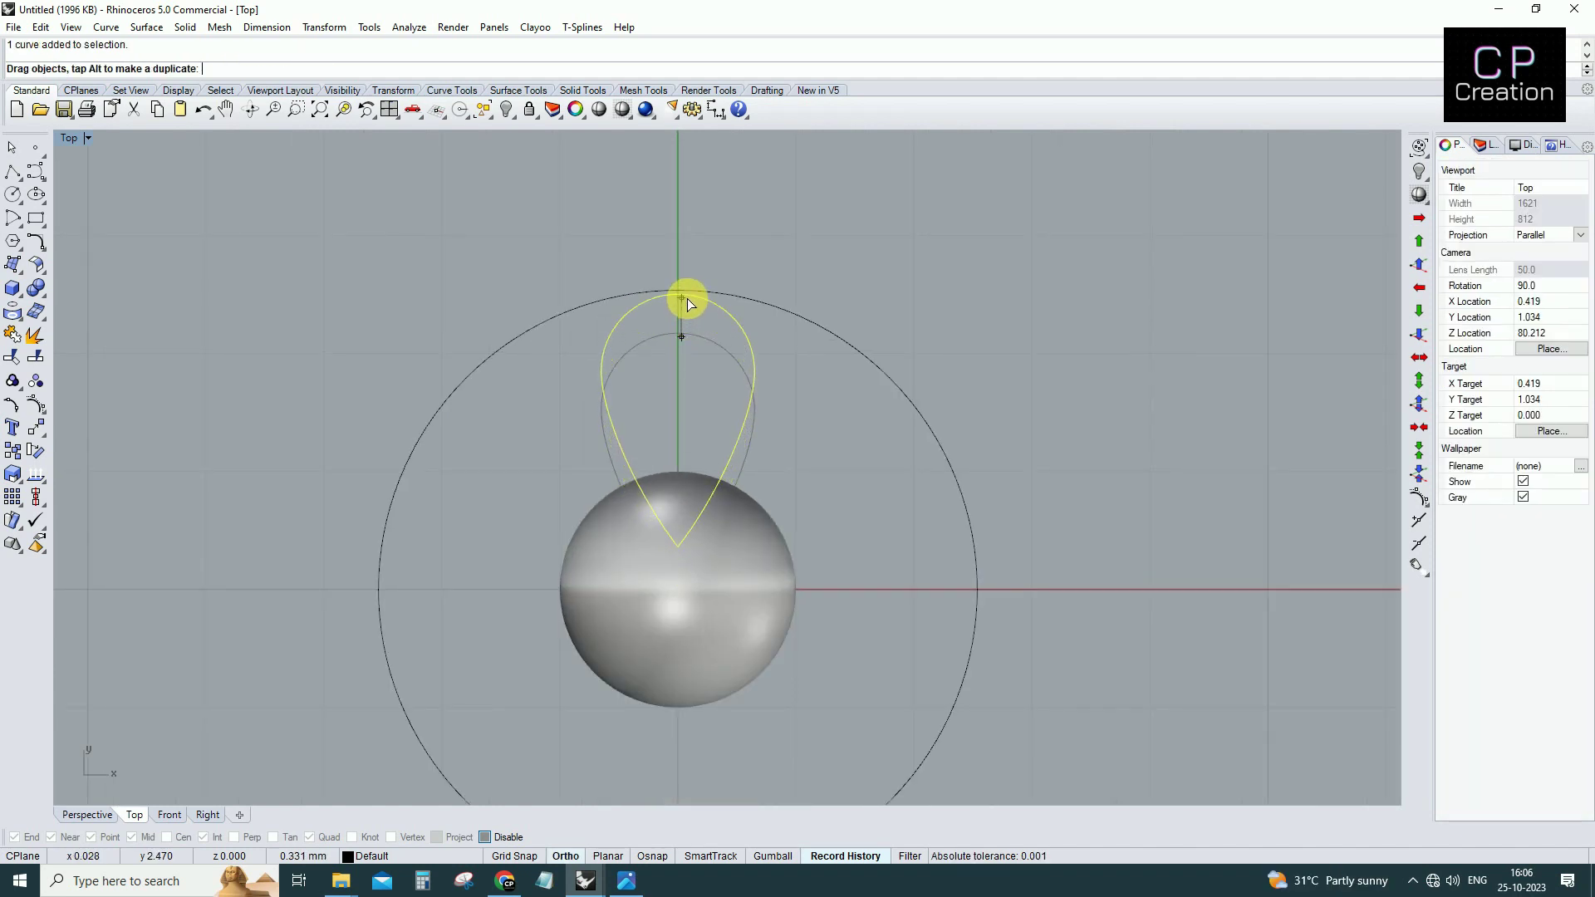
{"action": "left_click", "coordinate": [736, 300]}
{"action": "right_click_drag", "start_coordinate": [738, 304], "coordinate": [739, 325]}
Offset the outer circle 0.1 inward.
{"action": "type", "text": "offset"}
{"action": "key", "text": "Return"}
{"action": "scroll", "coordinate": [752, 326], "scroll_direction": "up", "scroll_amount": 2}
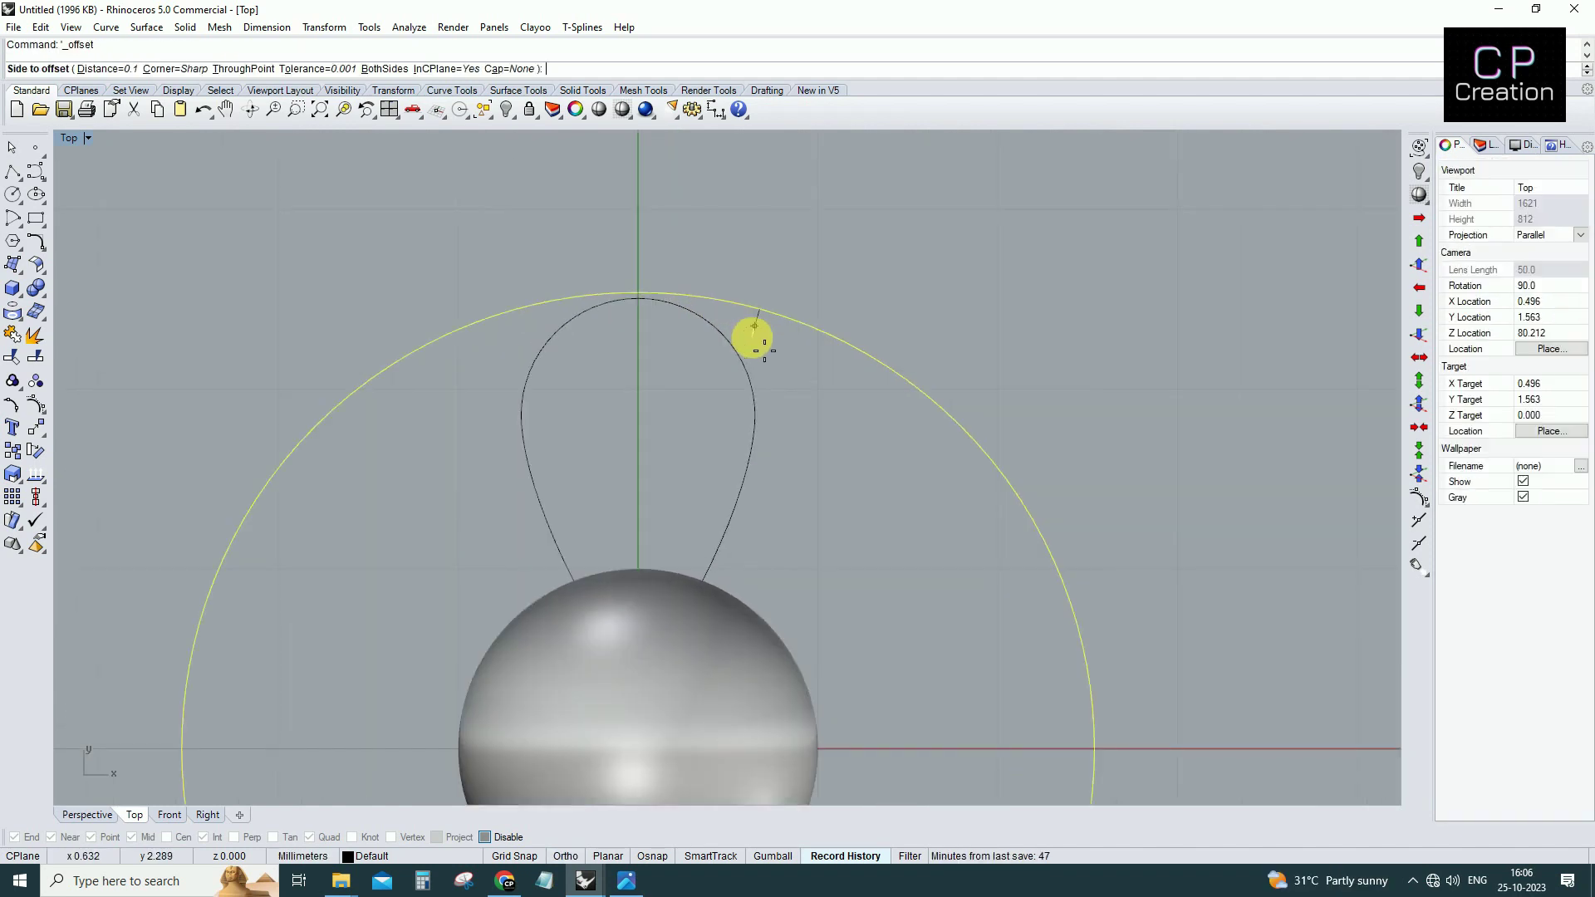
{"action": "type", "text": ".1"}
{"action": "key", "text": "Return"}
{"action": "left_click", "coordinate": [754, 325]}
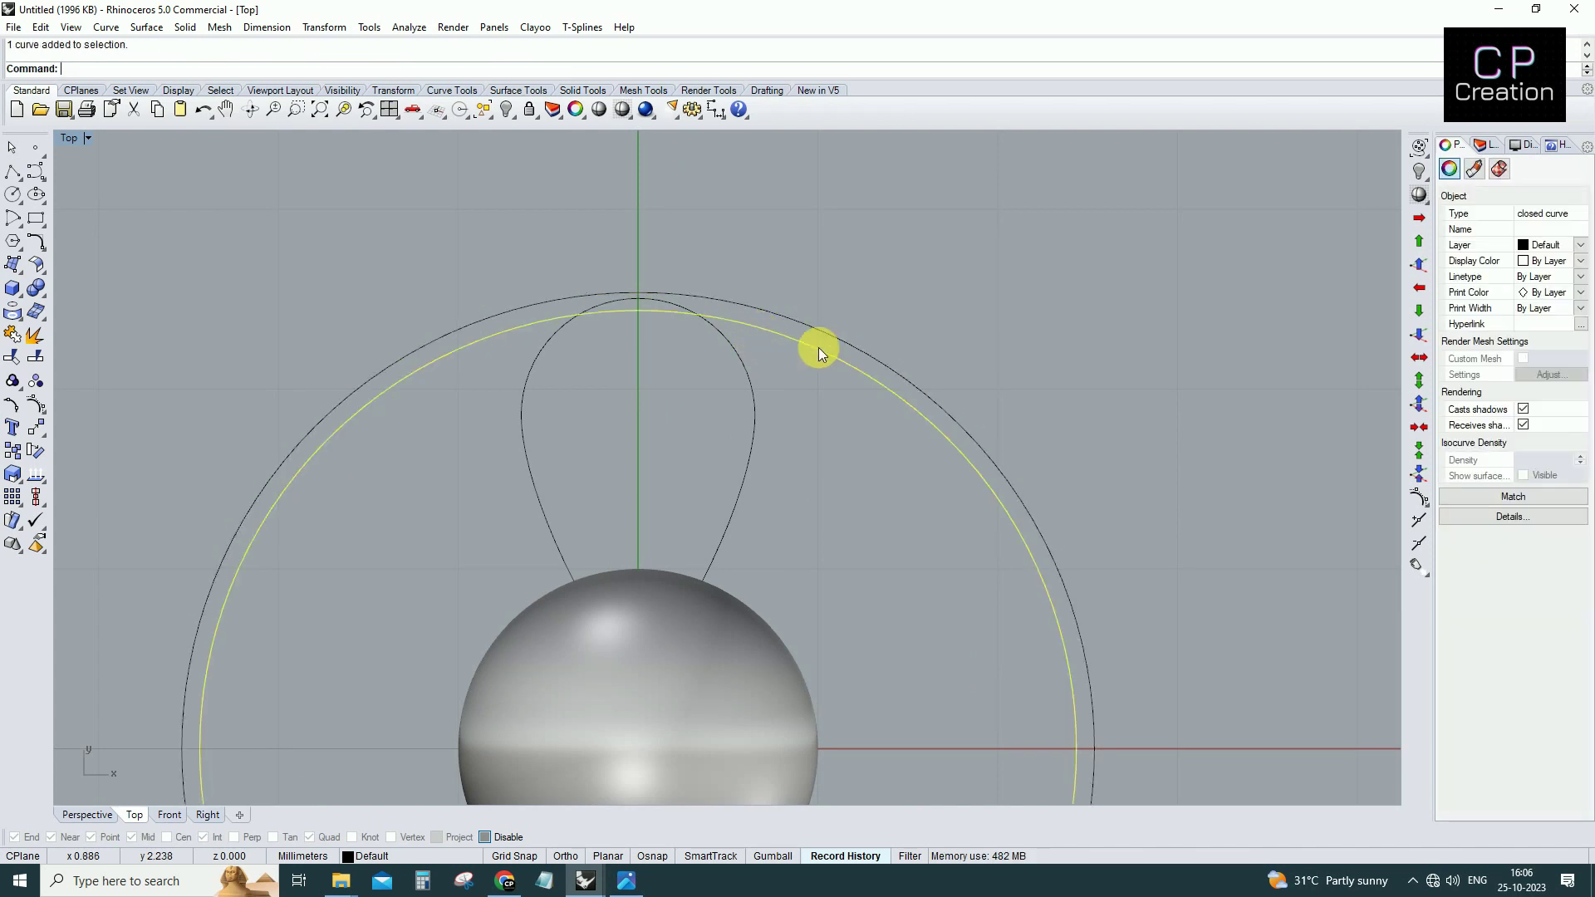
Maximize the Perspective view at a lower angle and select the offset circle.
{"action": "scroll", "coordinate": [771, 338], "scroll_direction": "up", "scroll_amount": 1}
{"action": "key", "text": "ctrl+F4"}
{"action": "scroll", "coordinate": [670, 427], "scroll_direction": "up", "scroll_amount": 3}
{"action": "mouse_move", "coordinate": [669, 427]}
{"action": "right_mouse_down"}
{"action": "mouse_move", "coordinate": [542, 427]}
{"action": "mouse_move", "coordinate": [729, 374]}
{"action": "mouse_move", "coordinate": [719, 341]}
{"action": "mouse_move", "coordinate": [728, 374]}
{"action": "mouse_move", "coordinate": [740, 346]}
{"action": "mouse_move", "coordinate": [724, 346]}
{"action": "right_mouse_up"}
{"action": "left_click", "coordinate": [677, 411]}
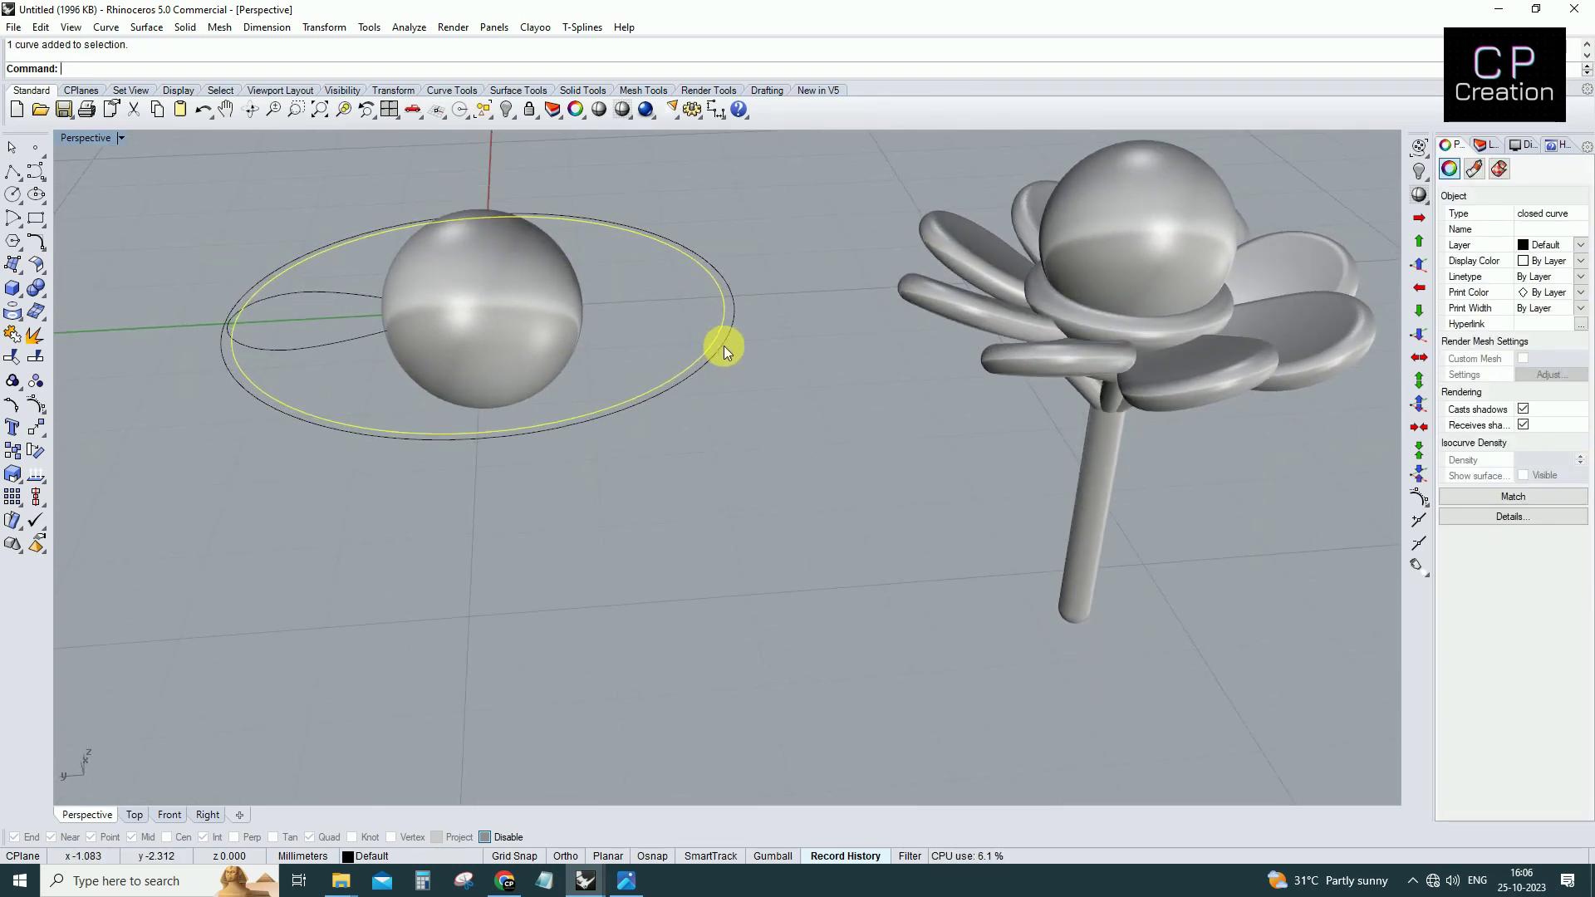
Create a Patch surface from both rings with default settings.
{"action": "left_click", "coordinate": [746, 335]}
{"action": "right_click_drag", "start_coordinate": [746, 336], "coordinate": [761, 310]}
{"action": "left_click_drag", "start_coordinate": [719, 291], "coordinate": [719, 292]}
{"action": "right_click_drag", "start_coordinate": [719, 292], "coordinate": [705, 307]}
{"action": "key", "text": "Return"}
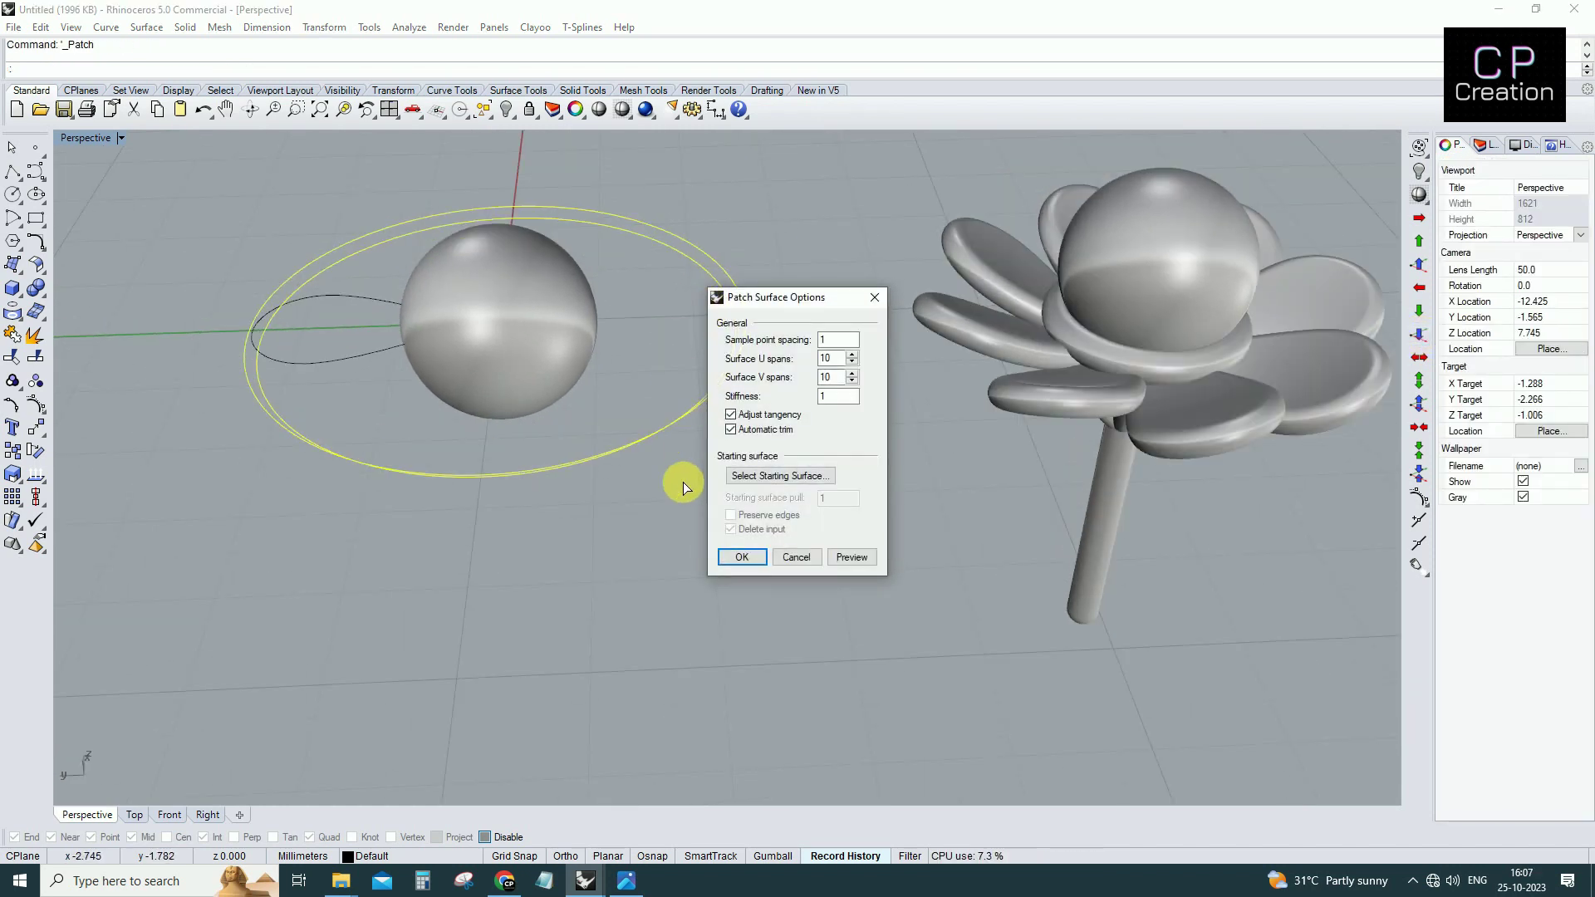
{"action": "key", "text": "Return"}
Select the bowl surface and show the maximized Right view shaded.
{"action": "mouse_move", "coordinate": [641, 456]}
{"action": "right_mouse_down"}
{"action": "mouse_move", "coordinate": [661, 472]}
{"action": "mouse_move", "coordinate": [614, 454]}
{"action": "mouse_move", "coordinate": [695, 460]}
{"action": "right_mouse_up"}
{"action": "left_click", "coordinate": [719, 418]}
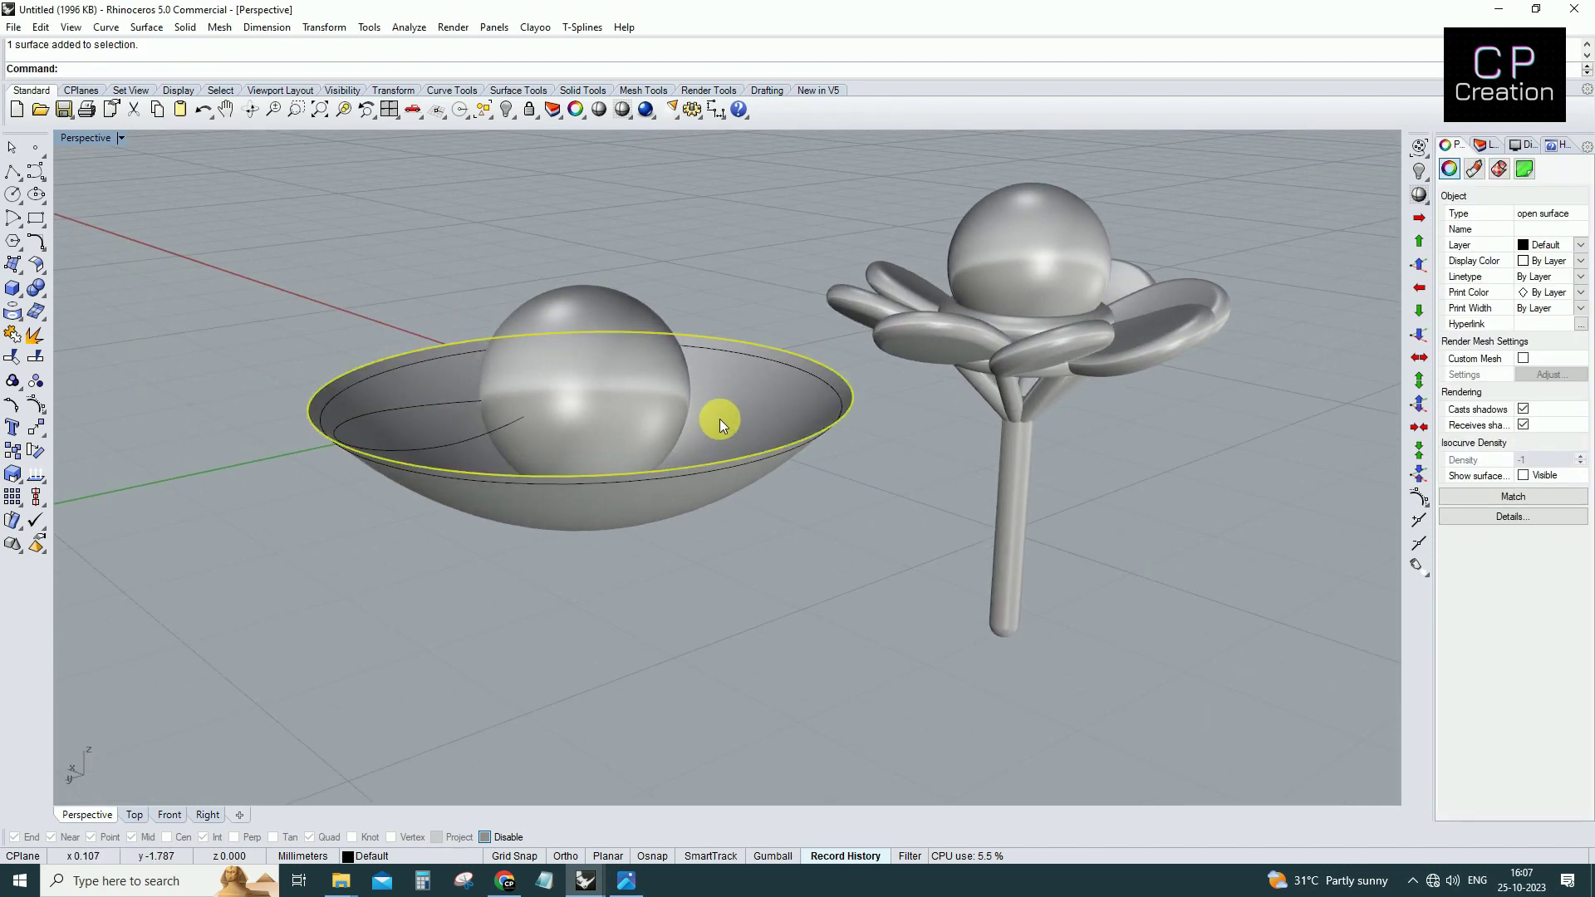
{"action": "key", "text": "ctrl+F3"}
{"action": "key", "text": "ctrl+alt+s"}
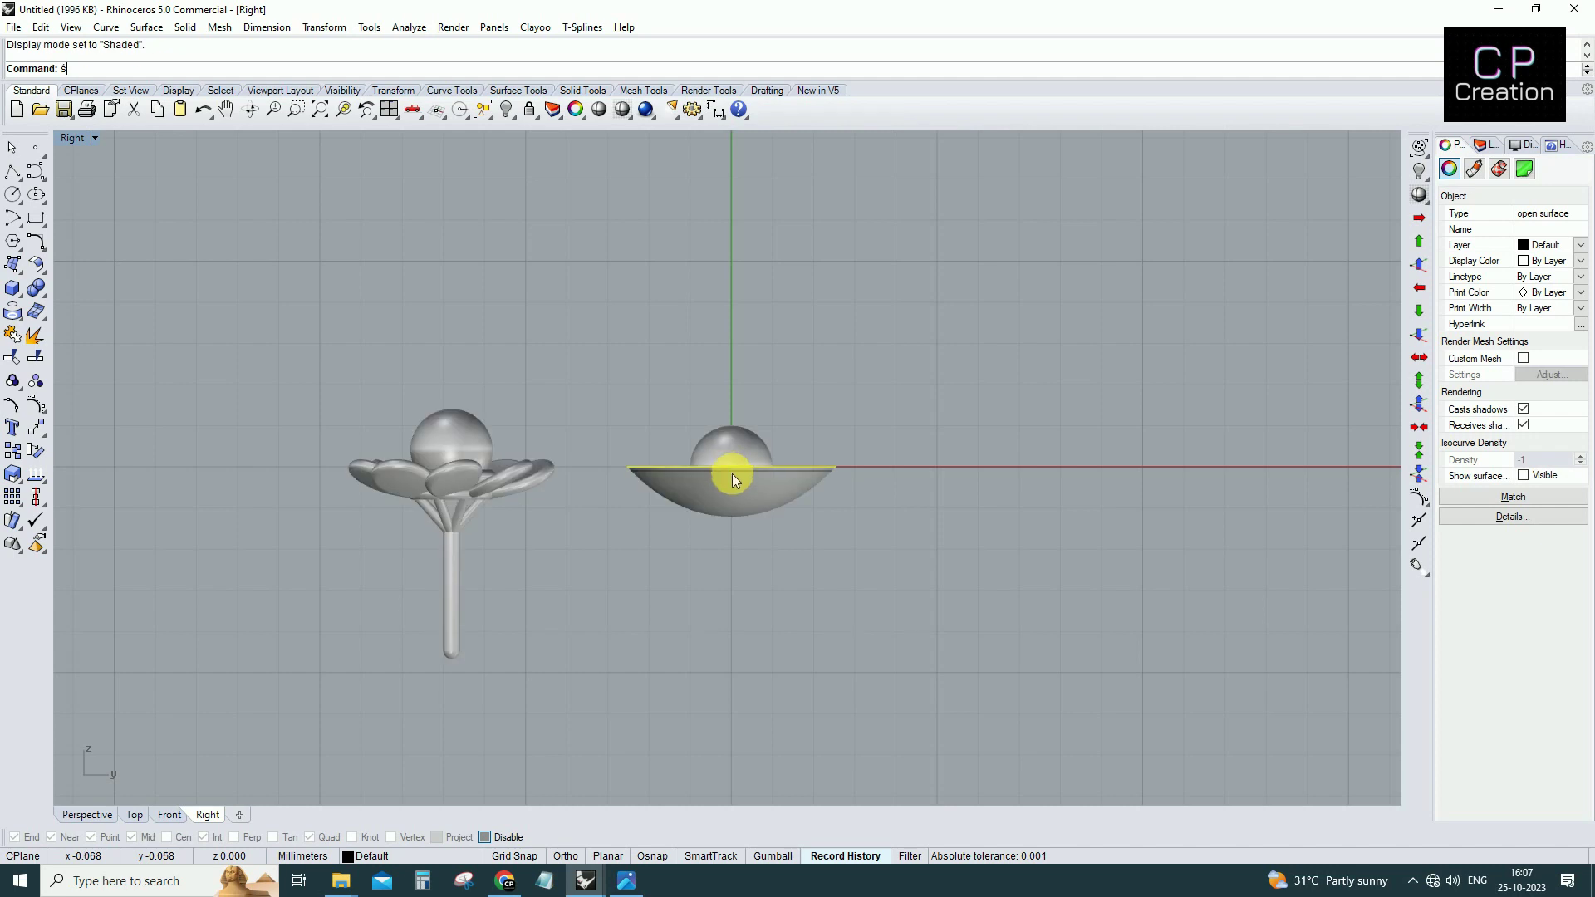
Scale the bowl vertically about the origin in the Right view to flatten it.
{"action": "scroll", "coordinate": [733, 477], "scroll_direction": "up", "scroll_amount": 4}
{"action": "scroll", "coordinate": [731, 502], "scroll_direction": "up", "scroll_amount": 1}
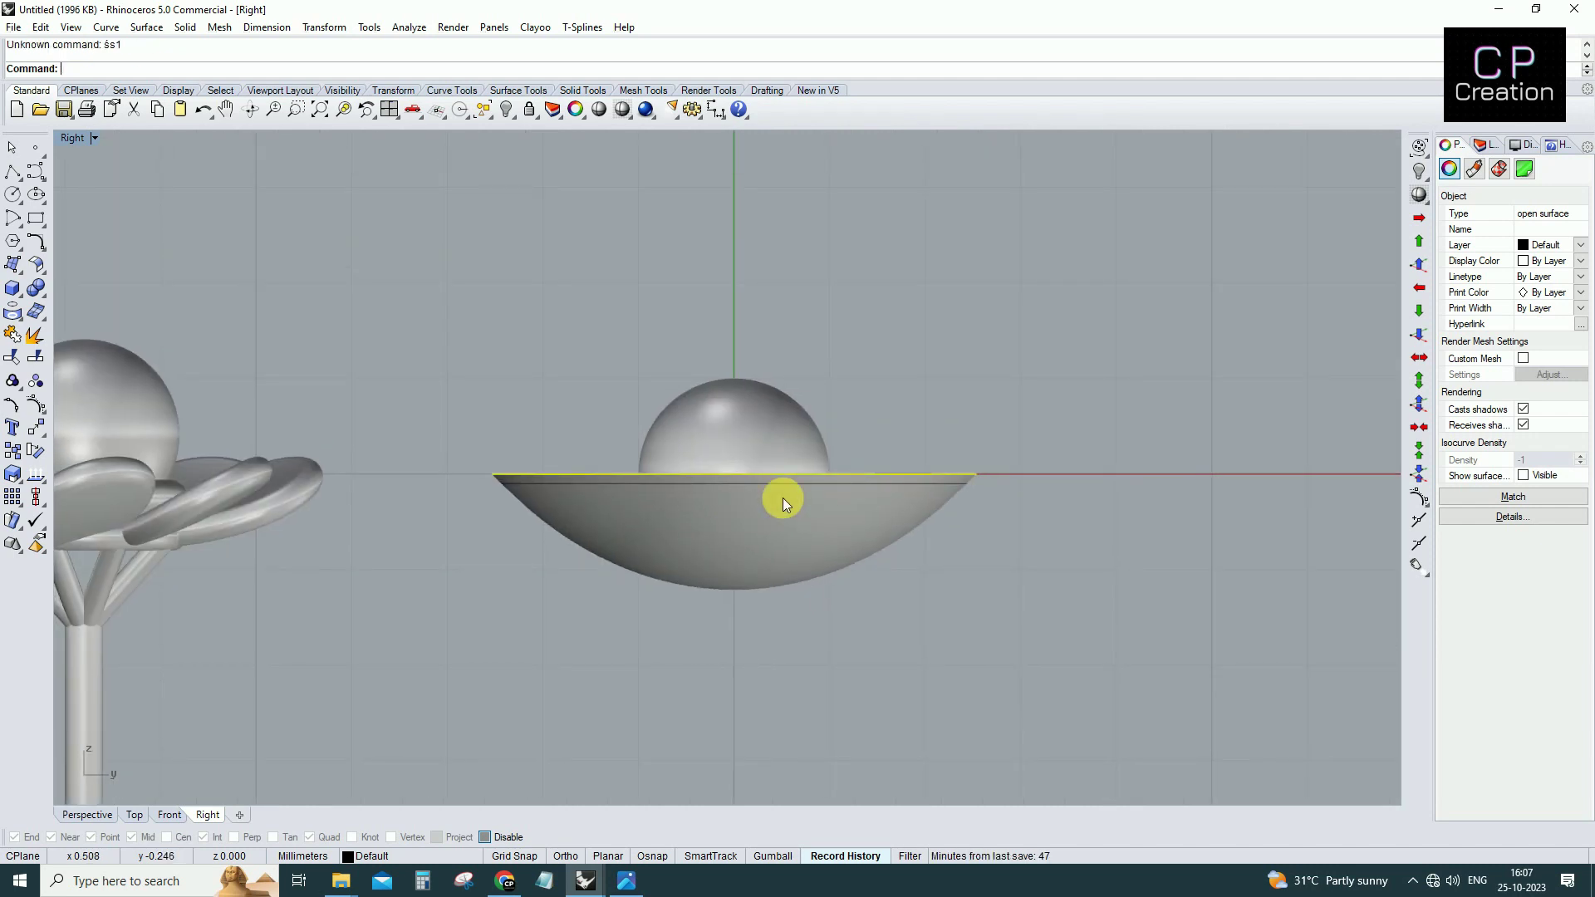
{"action": "right_click_drag", "start_coordinate": [782, 497], "coordinate": [782, 522]}
{"action": "type", "text": "sca"}
{"action": "key", "text": "Return"}
{"action": "type", "text": "0"}
{"action": "key", "text": "Return"}
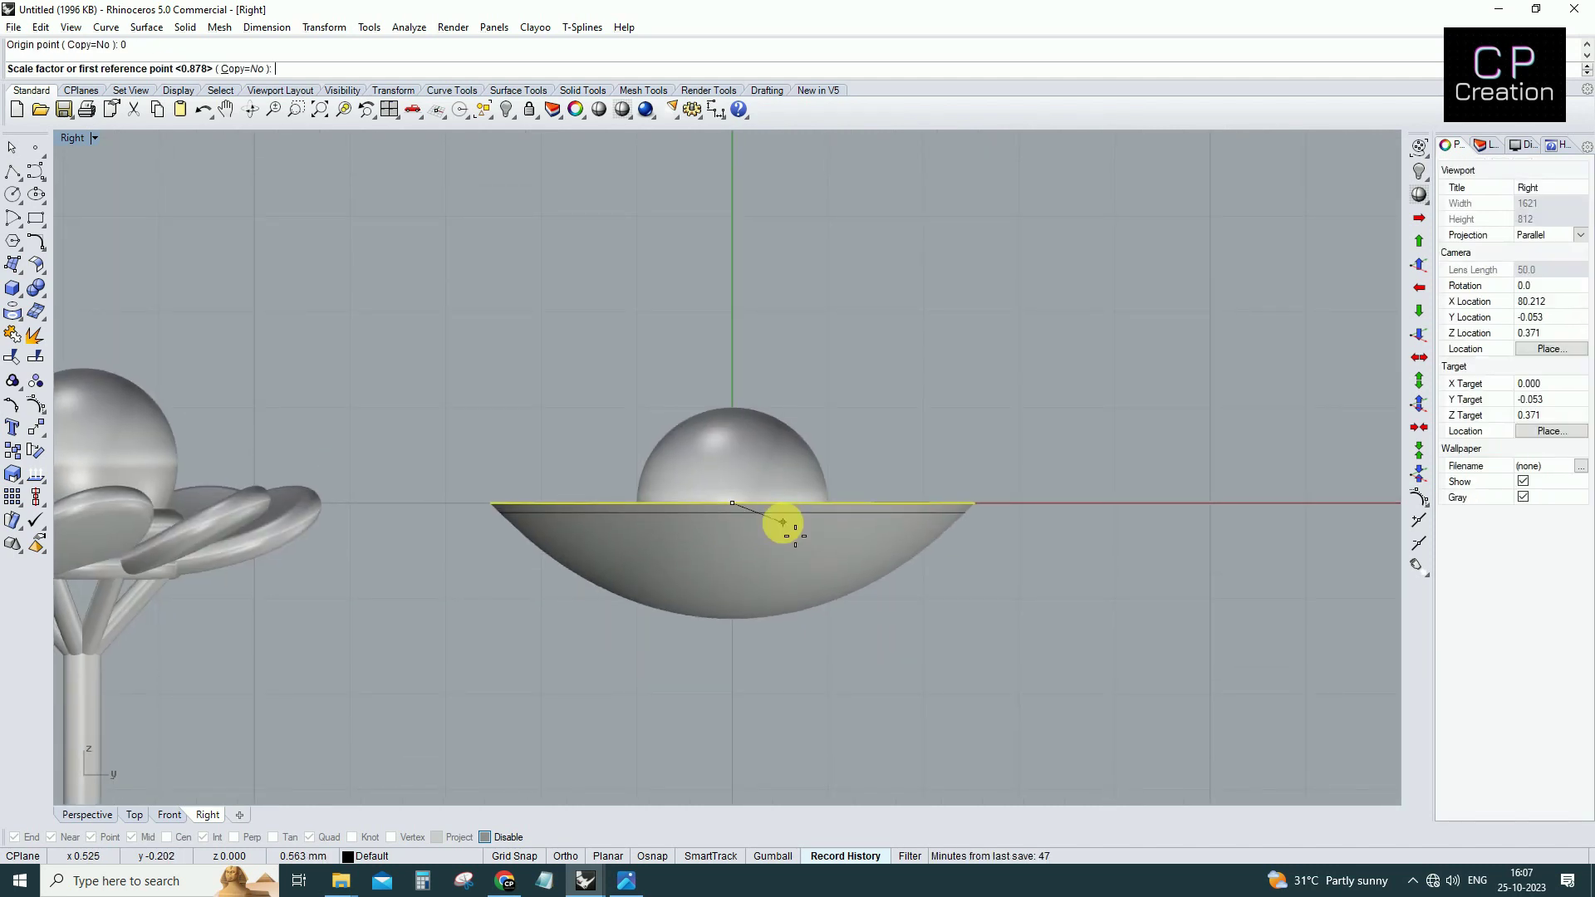
{"action": "left_click", "coordinate": [764, 654]}
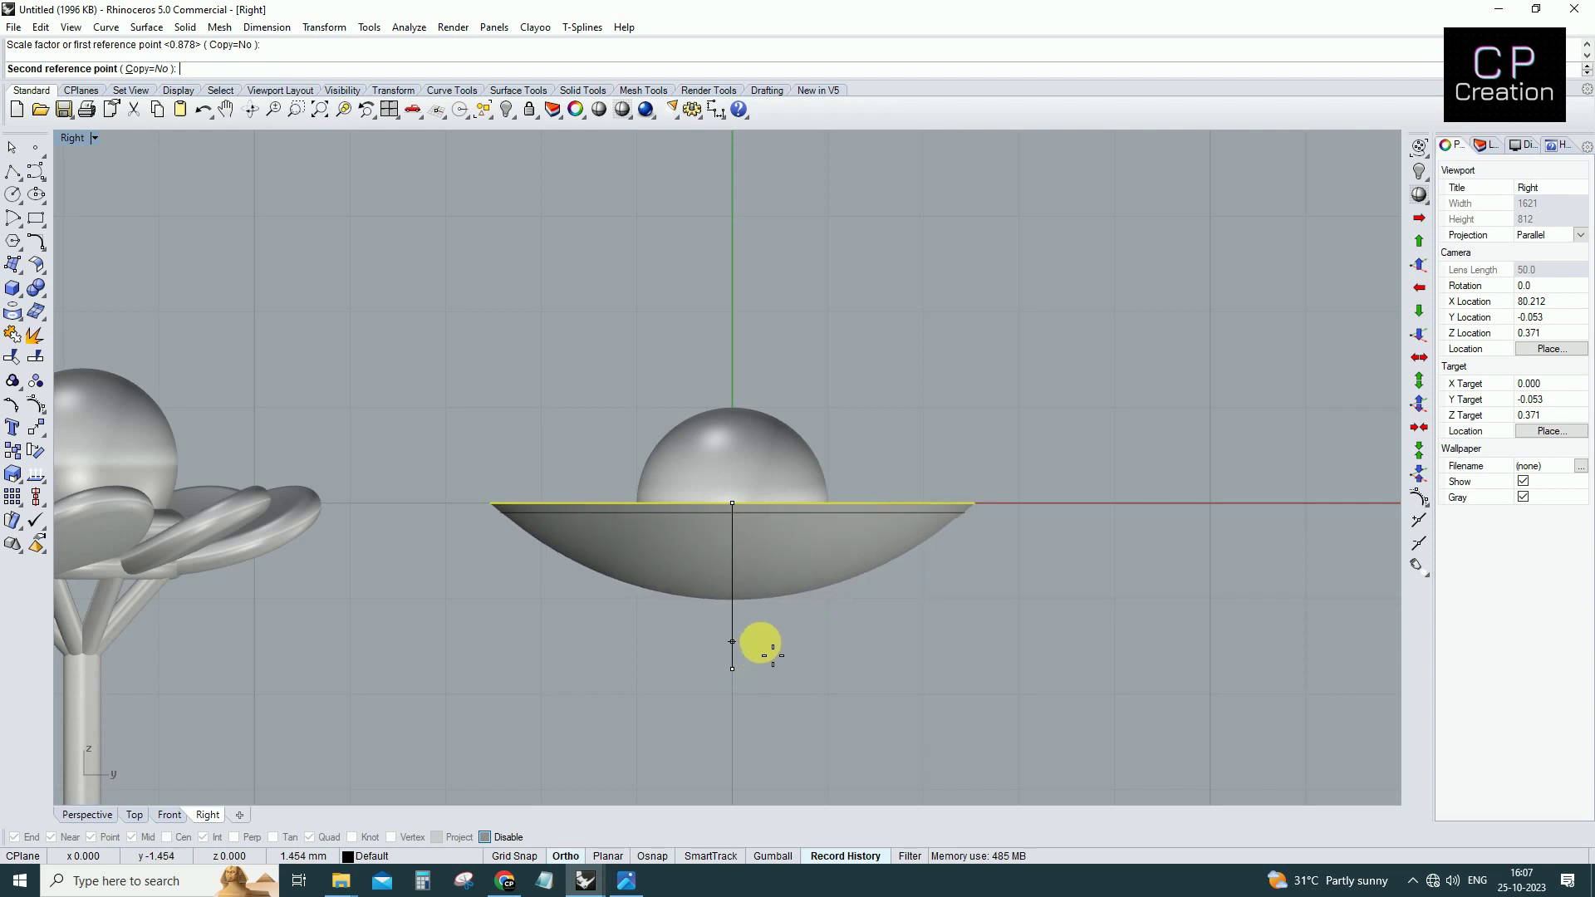
{"action": "left_click", "coordinate": [763, 640]}
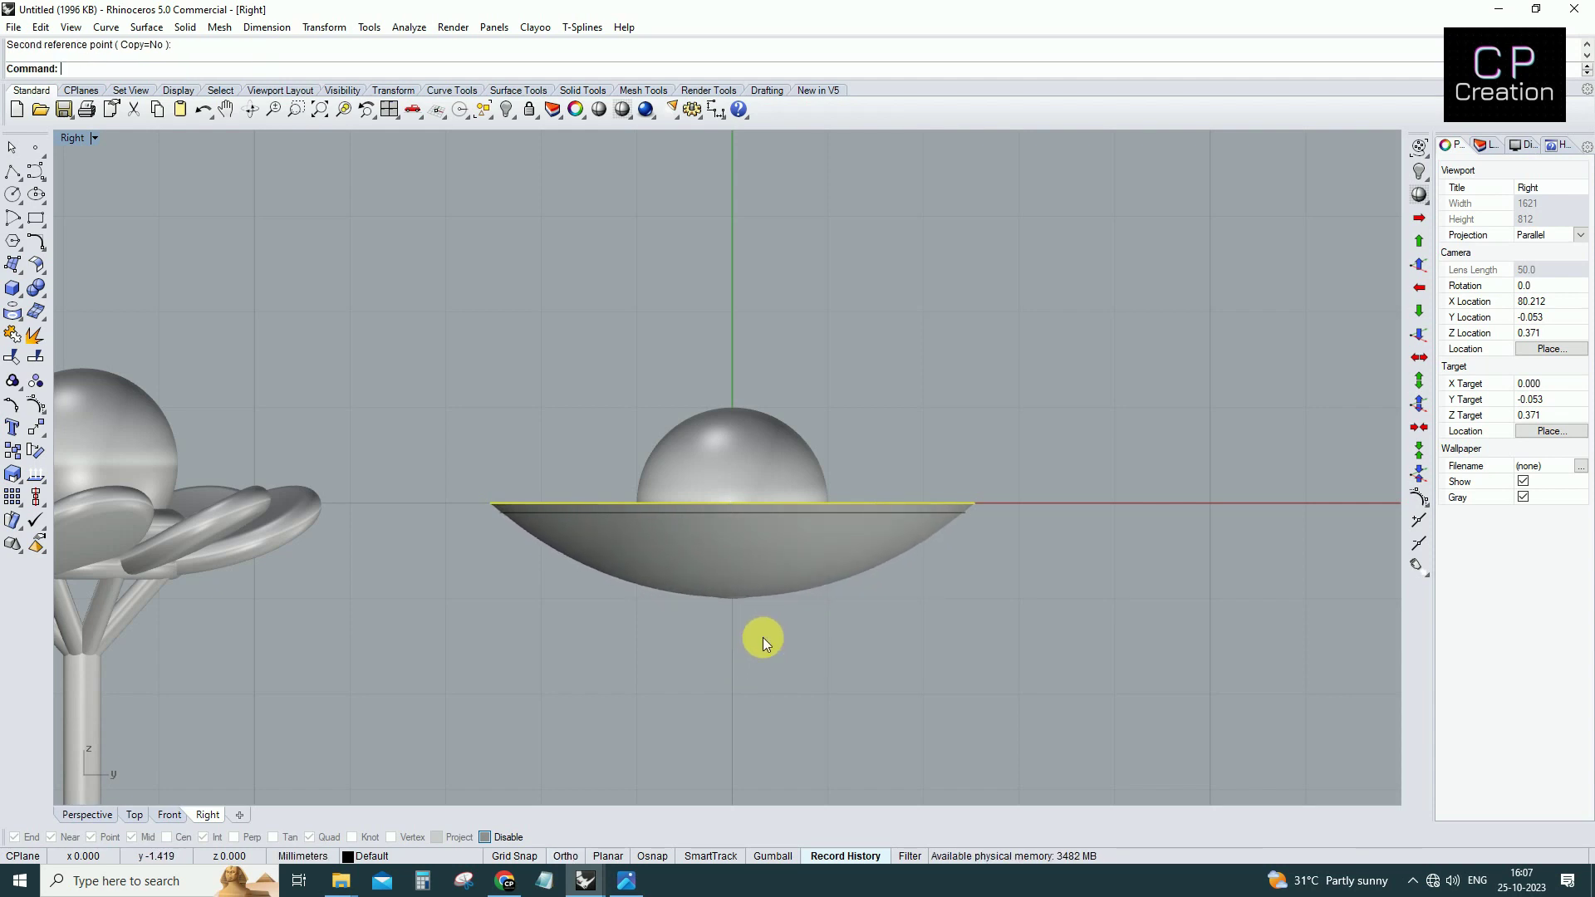
Squash the dish further about the origin, then view it in perspective.
{"action": "right_click_drag", "start_coordinate": [751, 555], "coordinate": [734, 581]}
{"action": "type", "text": "0"}
{"action": "key", "text": "Return"}
{"action": "left_click", "coordinate": [751, 623]}
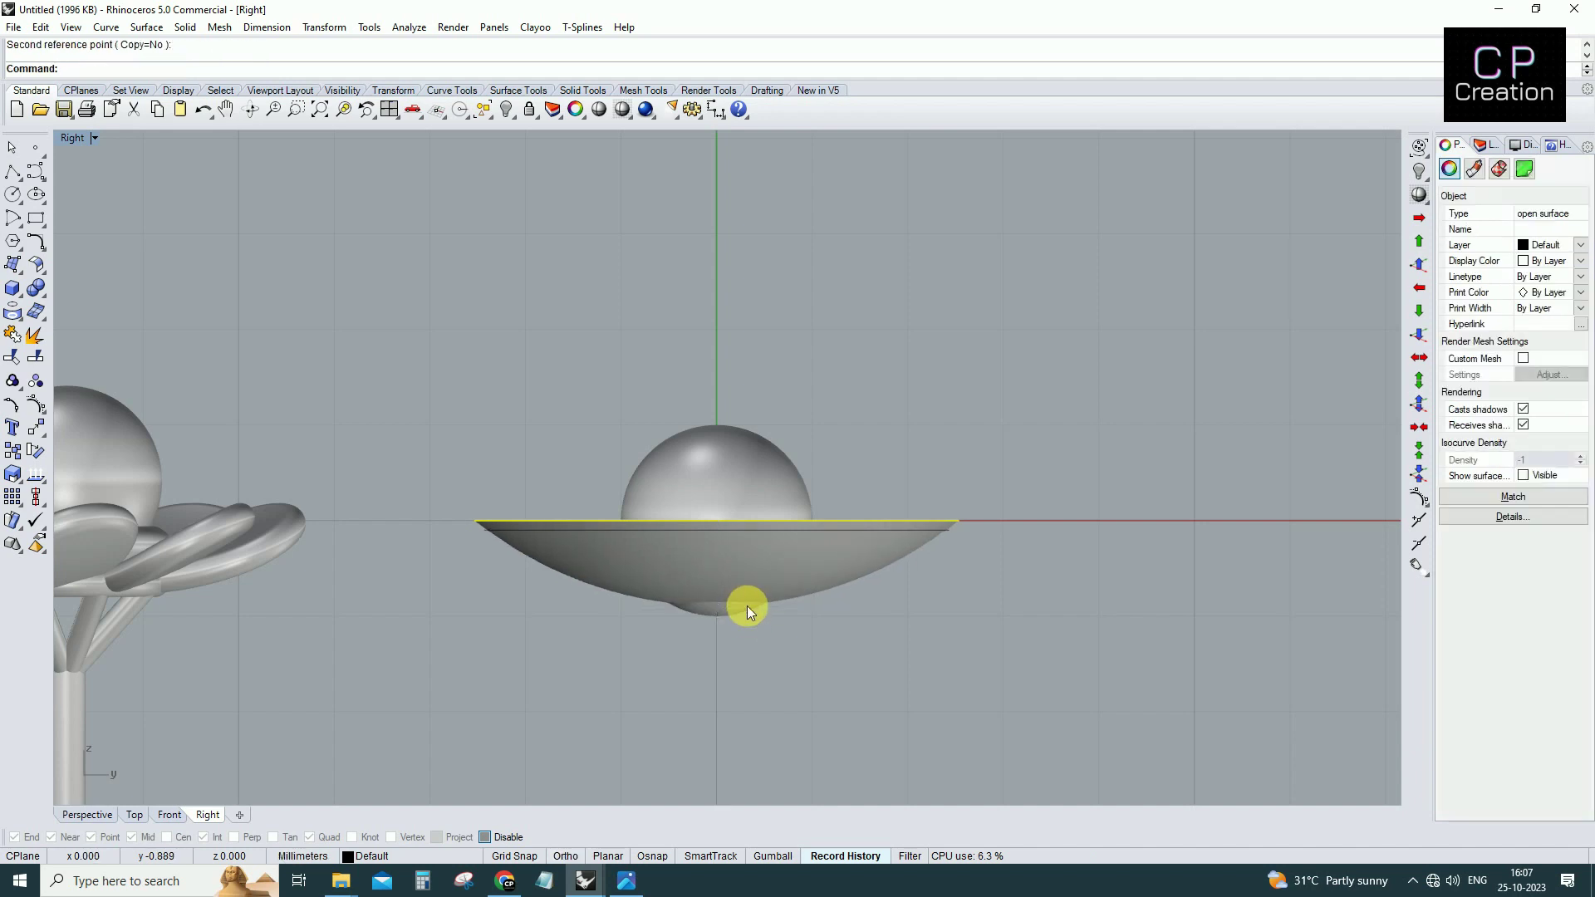
{"action": "key", "text": "ctrl+F4"}
{"action": "mouse_move", "coordinate": [591, 547]}
{"action": "right_mouse_down"}
{"action": "mouse_move", "coordinate": [638, 589]}
{"action": "mouse_move", "coordinate": [723, 578]}
{"action": "mouse_move", "coordinate": [676, 641]}
{"action": "right_mouse_up"}
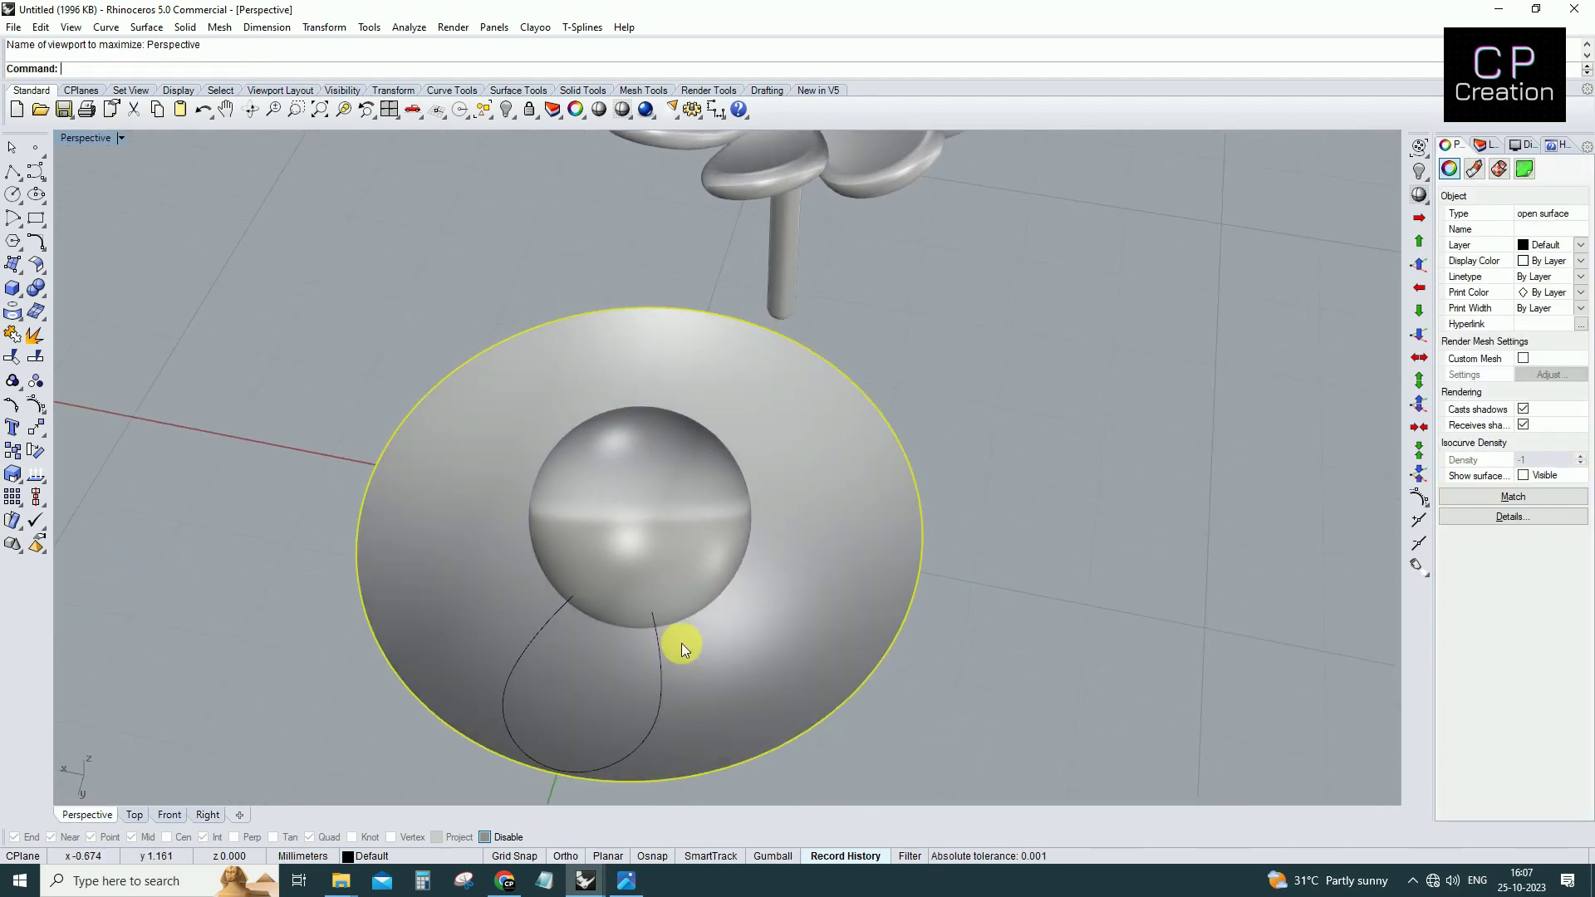
Select the teardrop outline curve in the Top view.
{"action": "key", "text": "ctrl+F1"}
{"action": "scroll", "coordinate": [695, 437], "scroll_direction": "up", "scroll_amount": 1}
{"action": "key", "text": "Escape"}
{"action": "left_click", "coordinate": [704, 420]}
{"action": "scroll", "coordinate": [672, 443], "scroll_direction": "up", "scroll_amount": 2}
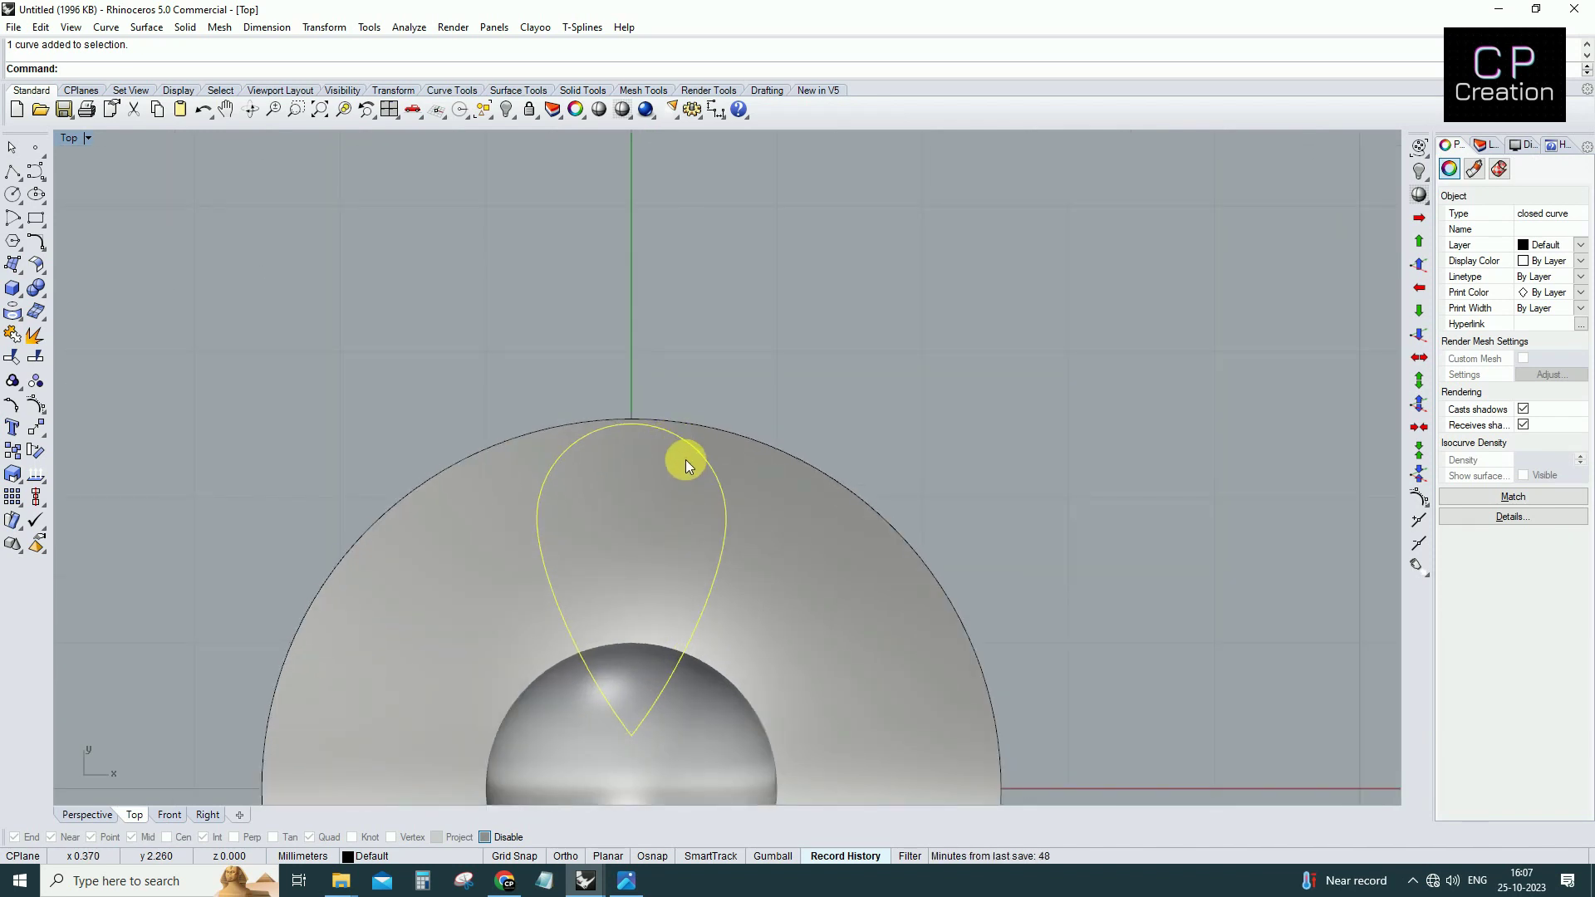
{"action": "key", "text": "ctrl+F4"}
Trim away the dish outside the teardrop curve, leaving a teardrop surface.
{"action": "mouse_move", "coordinate": [624, 484]}
{"action": "right_mouse_down"}
{"action": "mouse_move", "coordinate": [662, 360]}
{"action": "mouse_move", "coordinate": [634, 473]}
{"action": "mouse_move", "coordinate": [577, 587]}
{"action": "mouse_move", "coordinate": [608, 600]}
{"action": "right_mouse_up"}
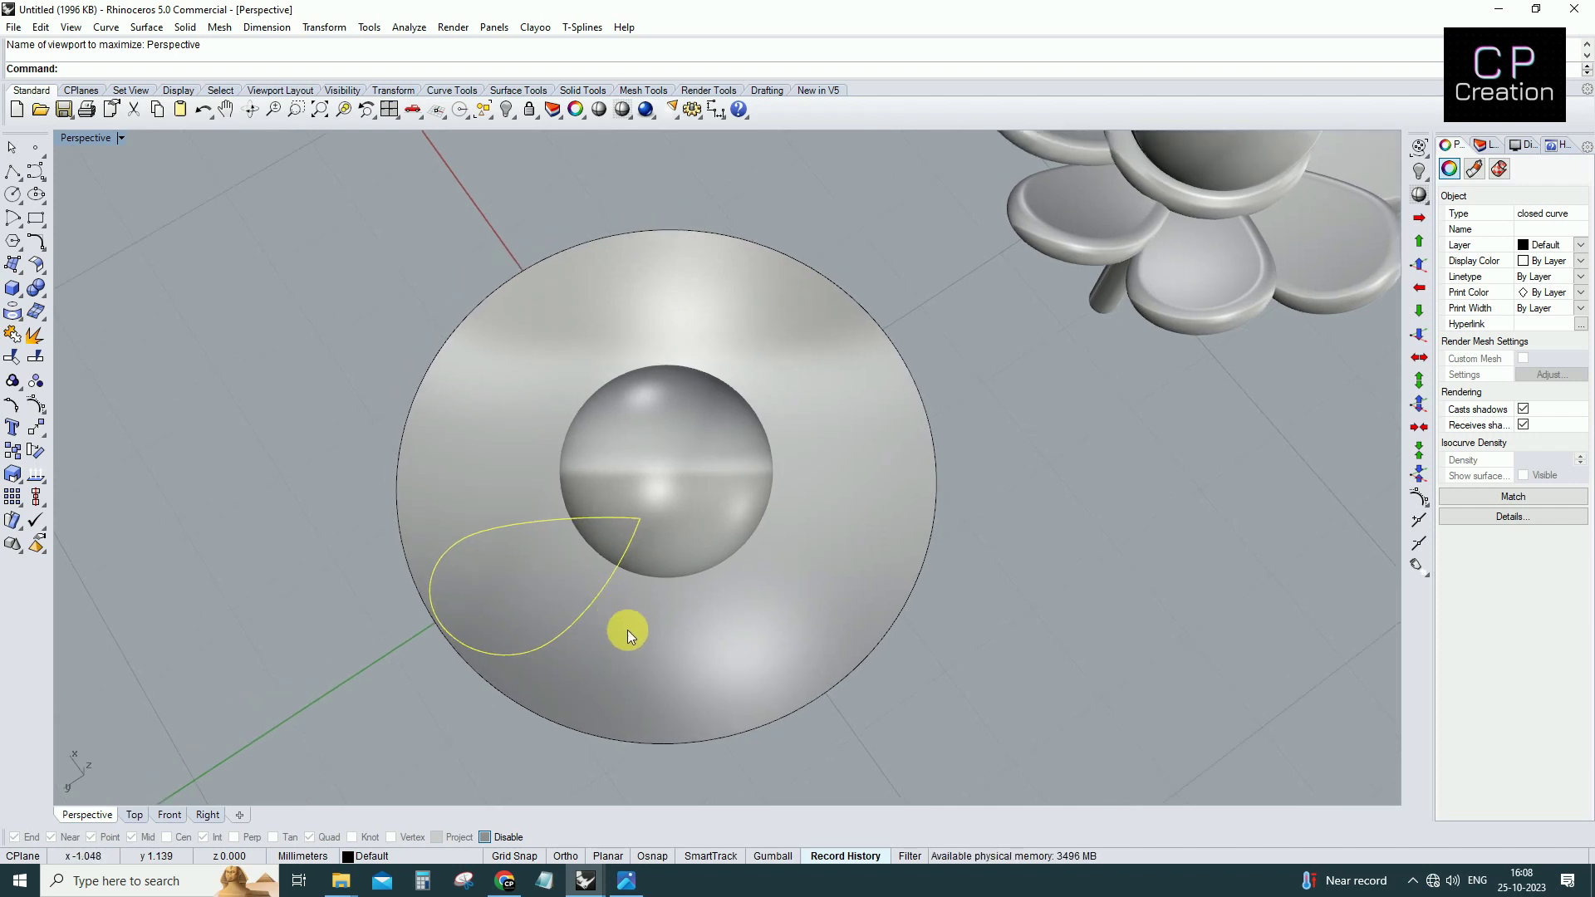
{"action": "left_click", "coordinate": [626, 630], "text": "shift"}
{"action": "left_click", "coordinate": [622, 633]}
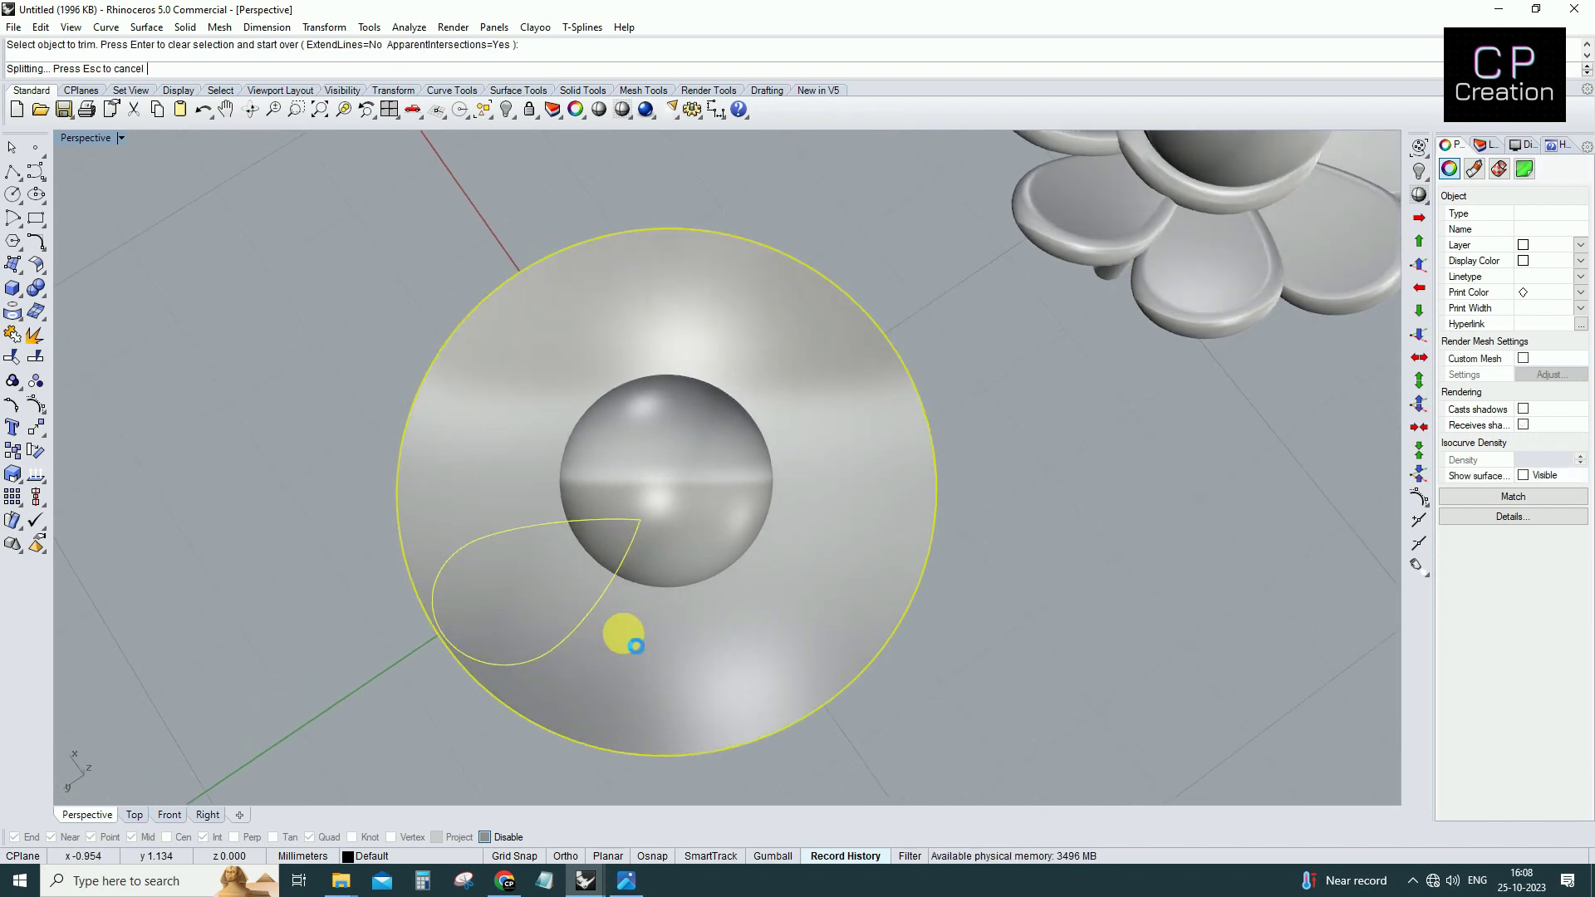
{"action": "mouse_move", "coordinate": [591, 623]}
{"action": "right_mouse_down"}
{"action": "mouse_move", "coordinate": [659, 517]}
{"action": "mouse_move", "coordinate": [566, 625]}
{"action": "mouse_move", "coordinate": [641, 641]}
{"action": "mouse_move", "coordinate": [583, 559]}
{"action": "mouse_move", "coordinate": [578, 650]}
{"action": "mouse_move", "coordinate": [592, 369]}
{"action": "mouse_move", "coordinate": [626, 431]}
{"action": "mouse_move", "coordinate": [602, 437]}
{"action": "mouse_move", "coordinate": [659, 438]}
{"action": "mouse_move", "coordinate": [657, 461]}
{"action": "right_mouse_up"}
{"action": "right_click", "coordinate": [655, 641]}
{"action": "left_click", "coordinate": [592, 368]}
Thicken the teardrop surface into a solid with OffsetSrf.
{"action": "type", "text": "ffsetsrf"}
{"action": "key", "text": "Return"}
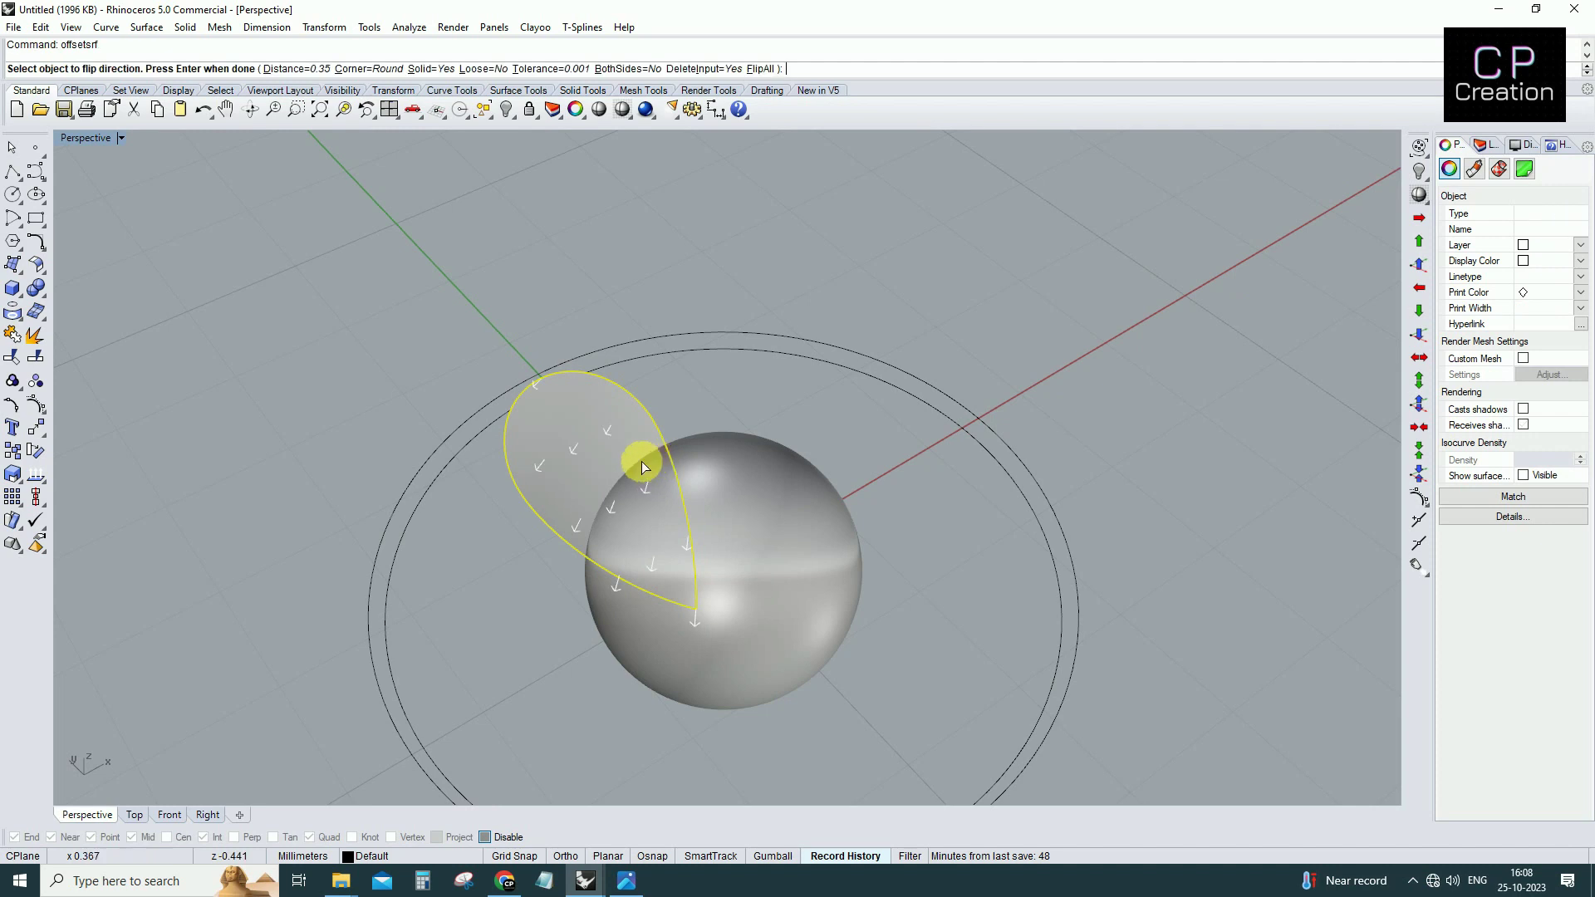
{"action": "right_click", "coordinate": [633, 452]}
{"action": "mouse_move", "coordinate": [617, 516]}
{"action": "right_mouse_down"}
{"action": "mouse_move", "coordinate": [750, 397]}
{"action": "mouse_move", "coordinate": [676, 477]}
{"action": "right_mouse_up"}
{"action": "key", "text": "Escape"}
Fillet the petal's top and bottom edges with radius 0.15.
{"action": "type", "text": "filletedge"}
{"action": "key", "text": "Return"}
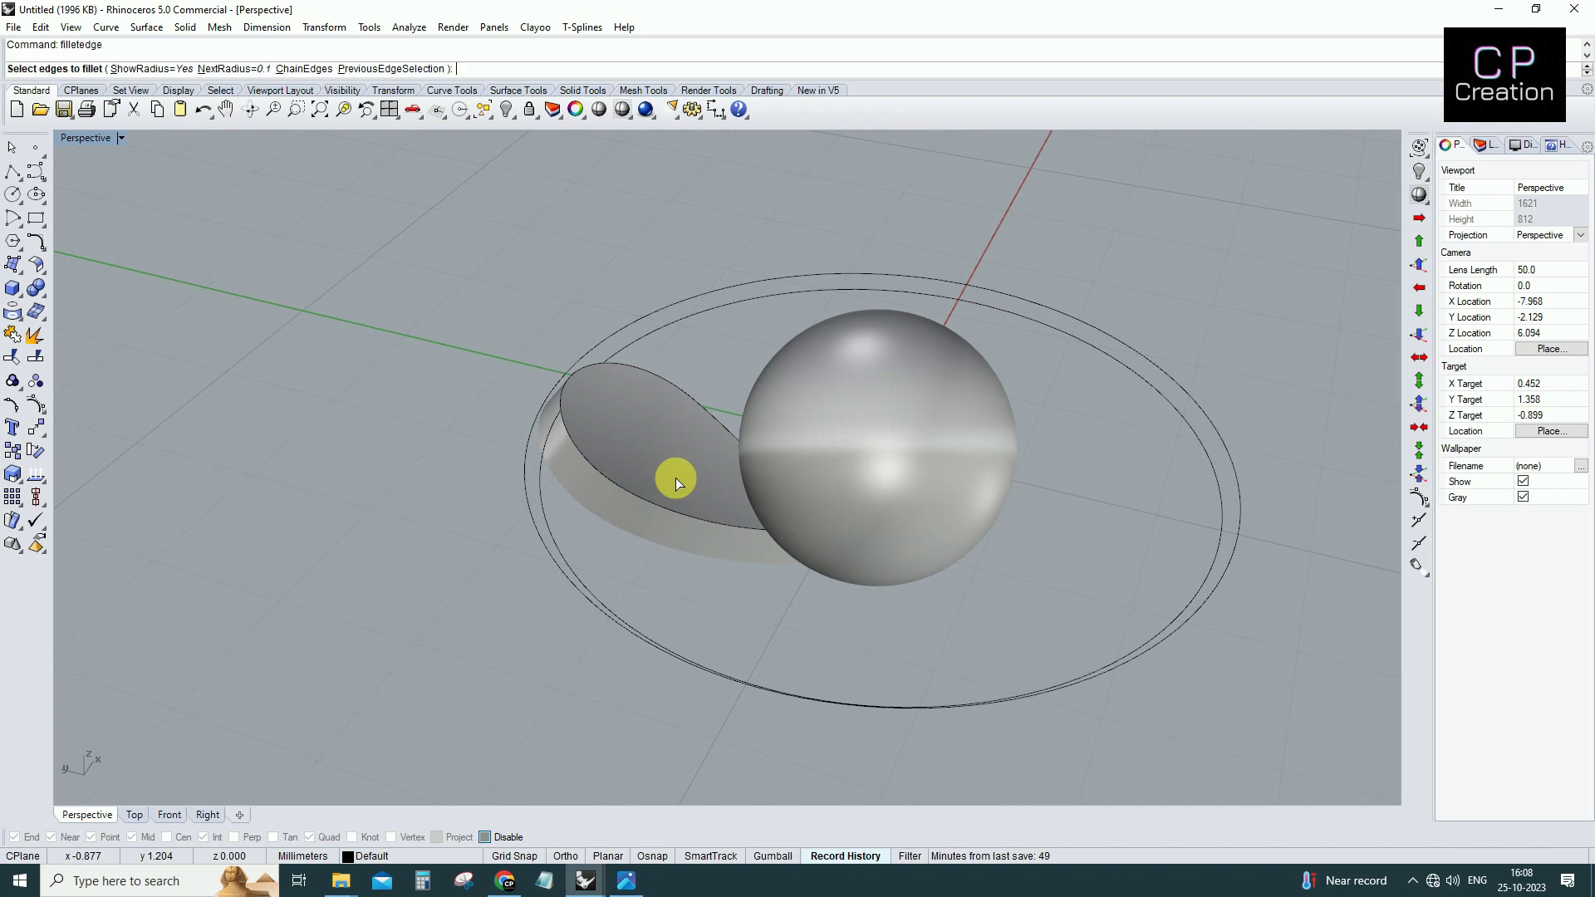
{"action": "type", "text": ".15"}
{"action": "key", "text": "Return"}
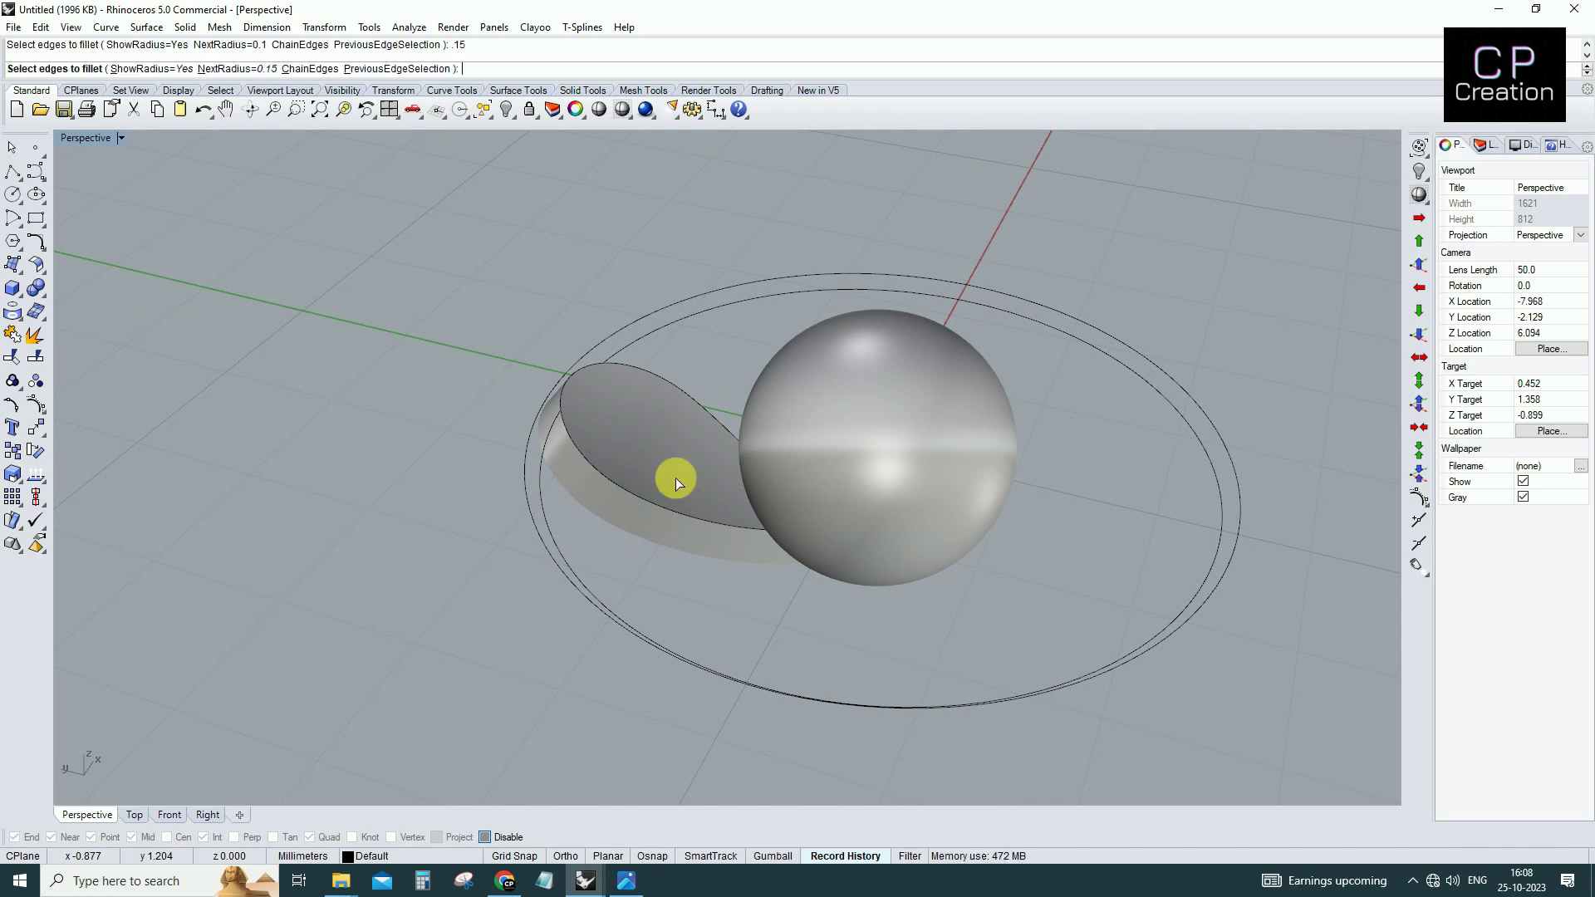
{"action": "left_click", "coordinate": [669, 509]}
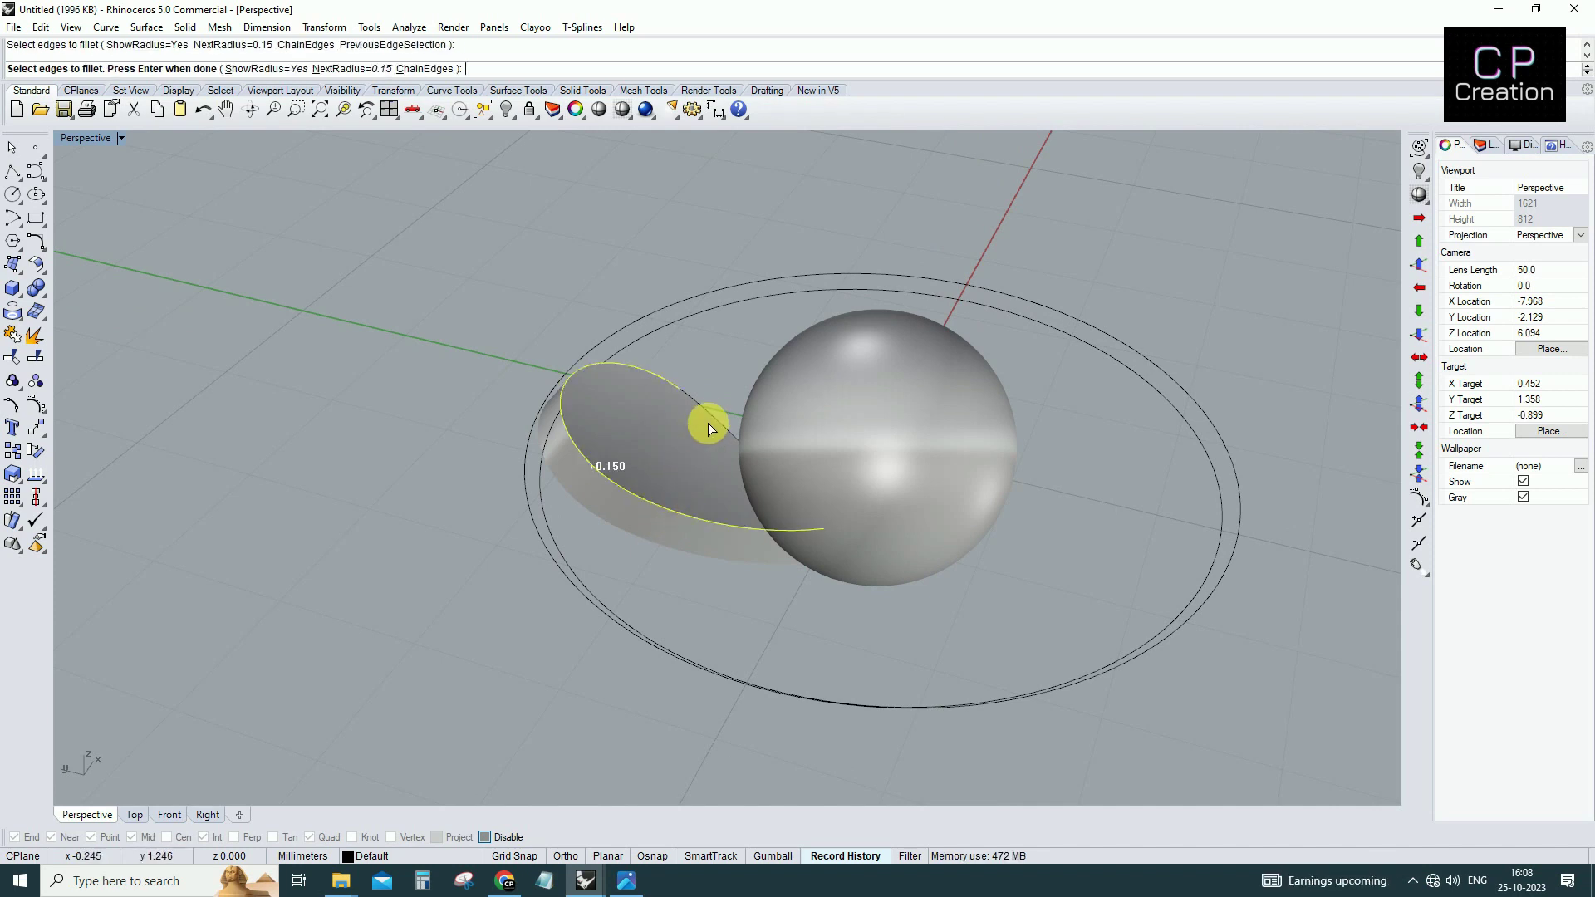
{"action": "left_click", "coordinate": [676, 548]}
{"action": "key", "text": "Return"}
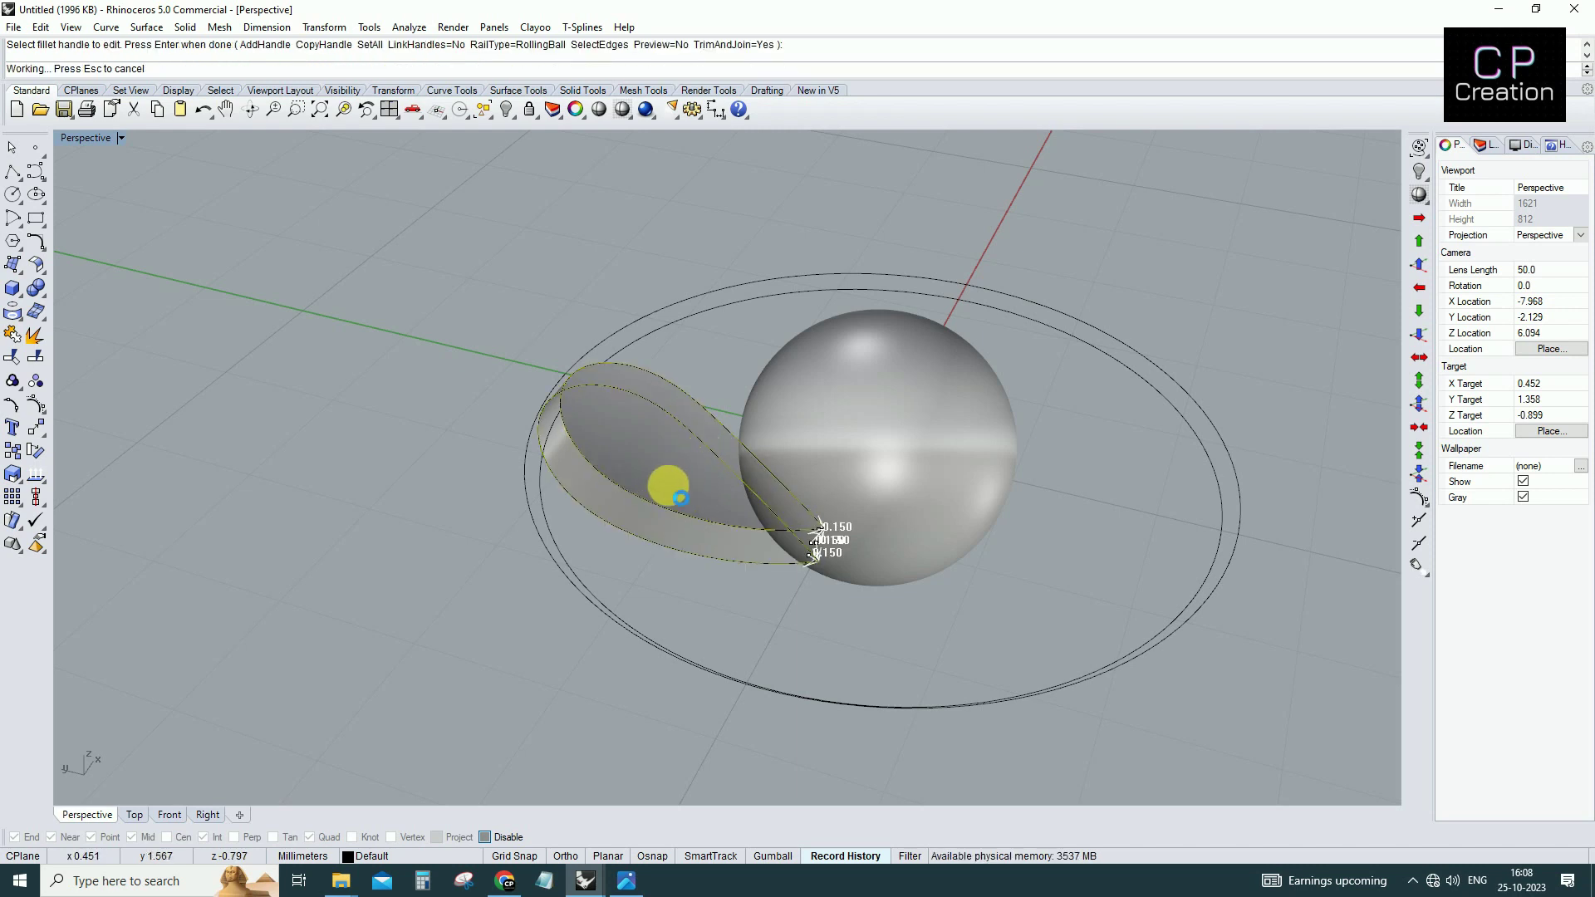
{"action": "mouse_move", "coordinate": [660, 502]}
{"action": "right_mouse_down"}
{"action": "mouse_move", "coordinate": [696, 510]}
{"action": "mouse_move", "coordinate": [656, 495]}
{"action": "right_mouse_up"}
{"action": "left_click", "coordinate": [631, 462]}
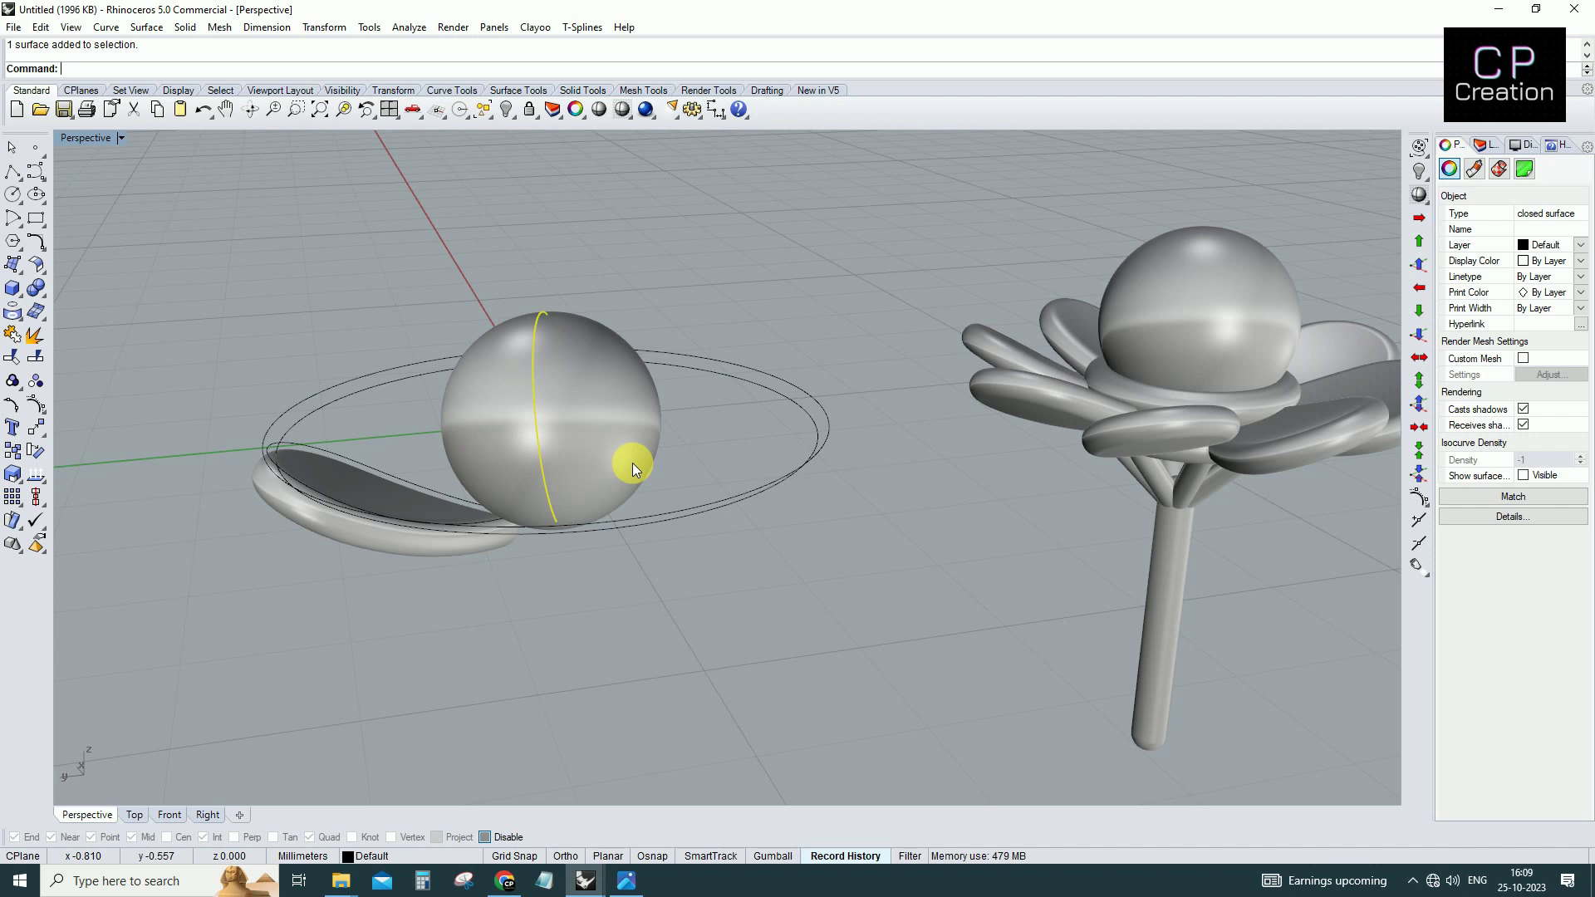
Draw an L-shaped cutting polyline in the Right view and move it to the pearl.
{"action": "key", "text": "ctrl+F3"}
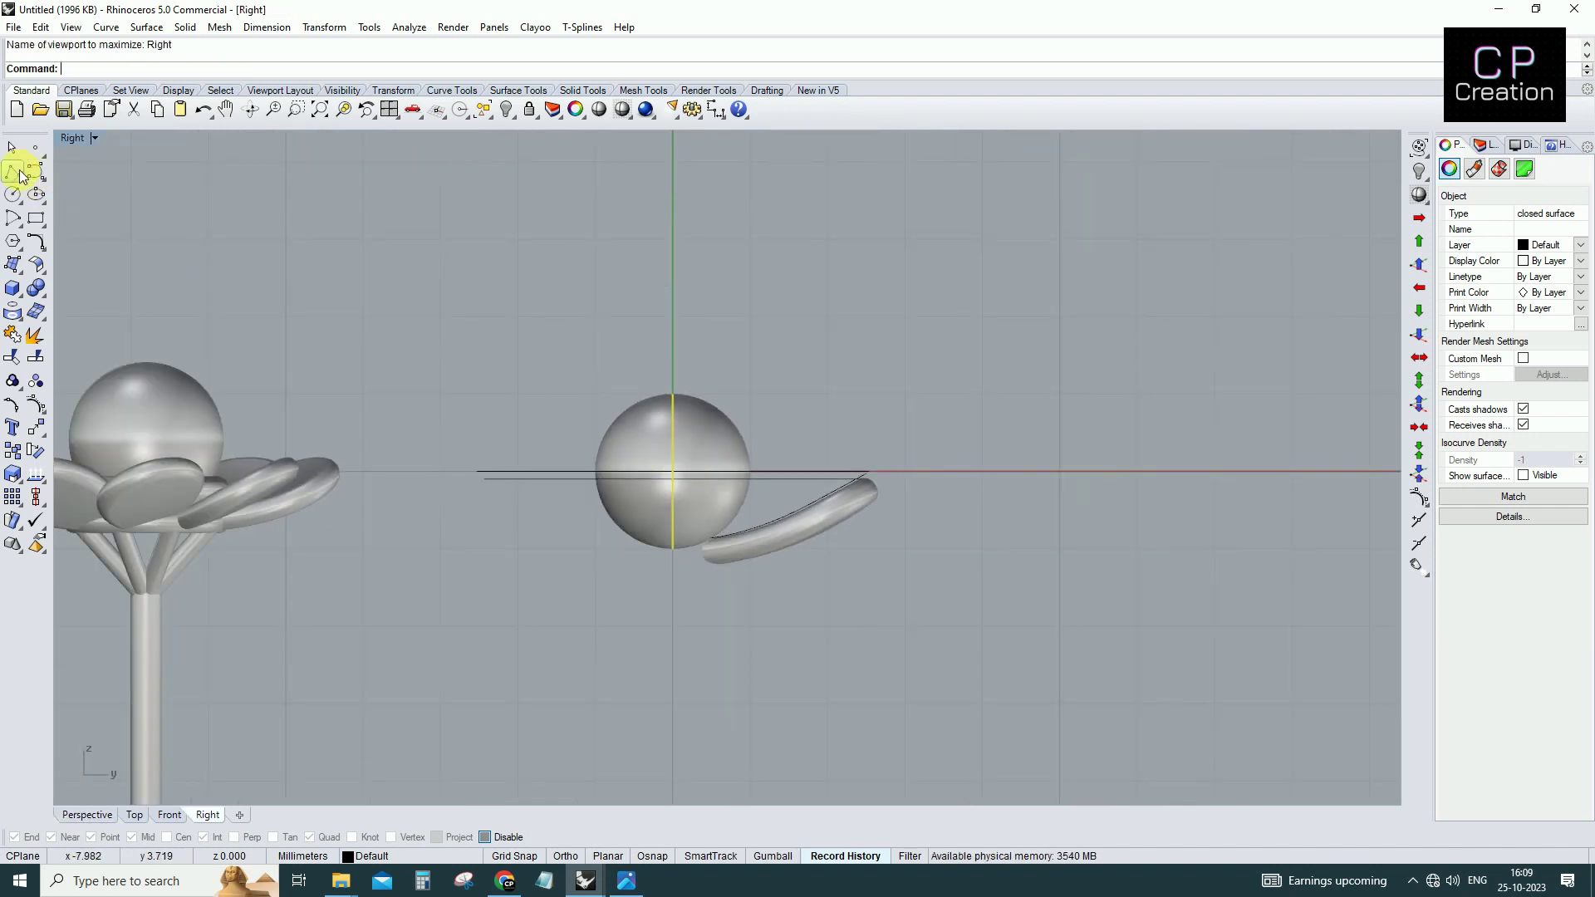
{"action": "left_click", "coordinate": [20, 176]}
{"action": "left_click", "coordinate": [1065, 471]}
{"action": "left_click", "coordinate": [1065, 282]}
{"action": "right_click", "coordinate": [1069, 279]}
{"action": "left_click_drag", "start_coordinate": [1065, 309], "coordinate": [1005, 313]}
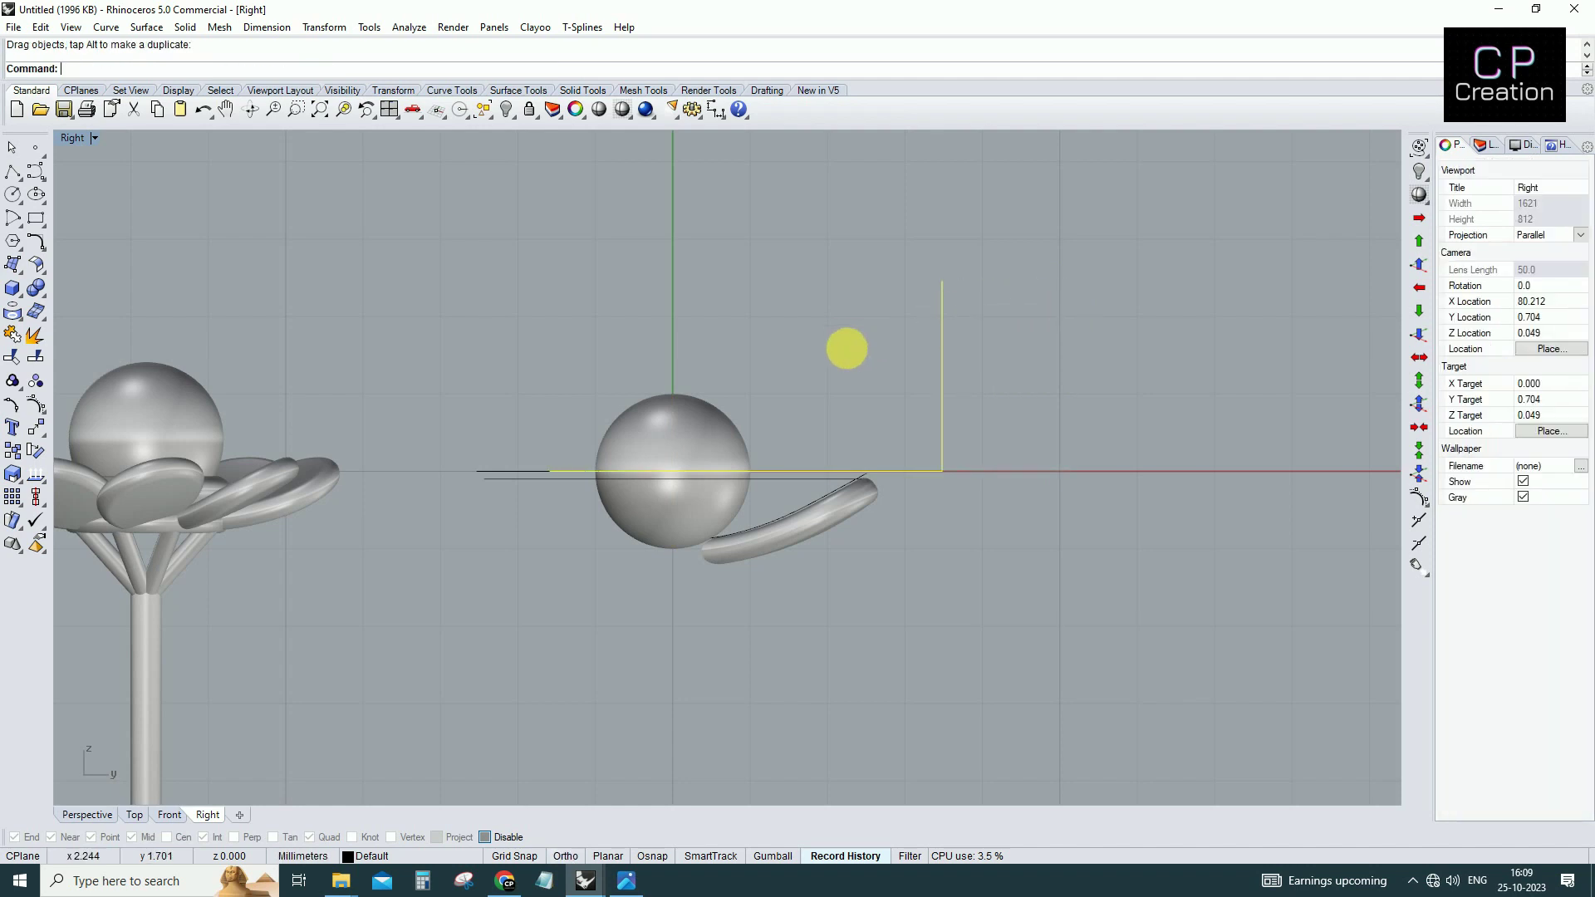
{"action": "scroll", "coordinate": [844, 474], "scroll_direction": "up", "scroll_amount": 2}
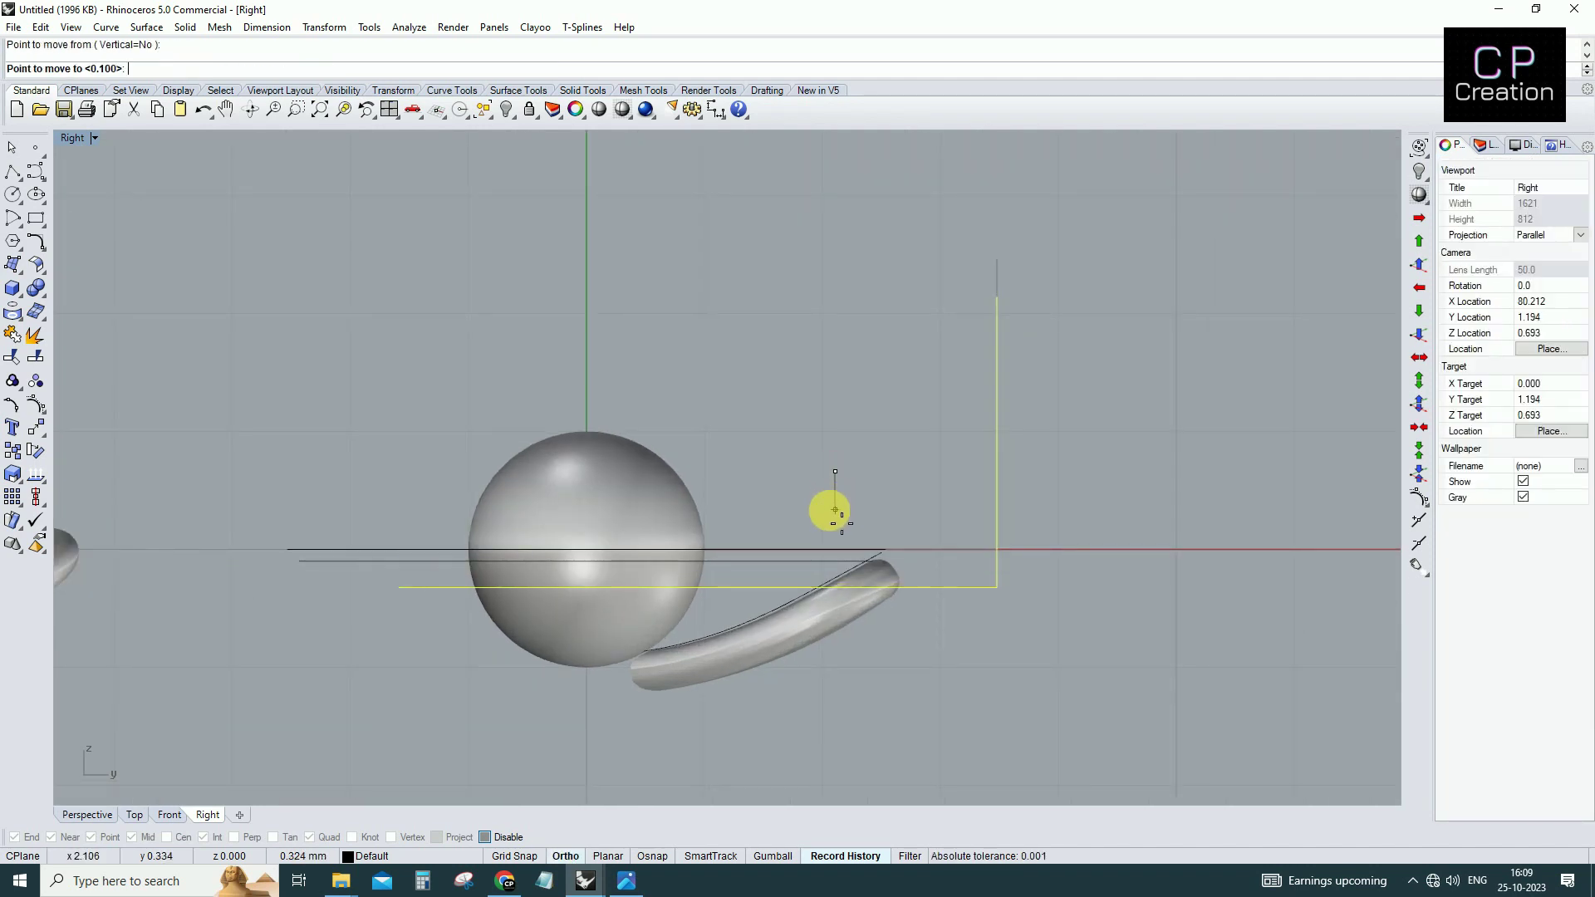
{"action": "left_click", "coordinate": [835, 509]}
WireCut the pearl with the polyline, keeping the lower half.
{"action": "scroll", "coordinate": [831, 507], "scroll_direction": "down", "scroll_amount": 1}
{"action": "scroll", "coordinate": [779, 520], "scroll_direction": "down", "scroll_amount": 2}
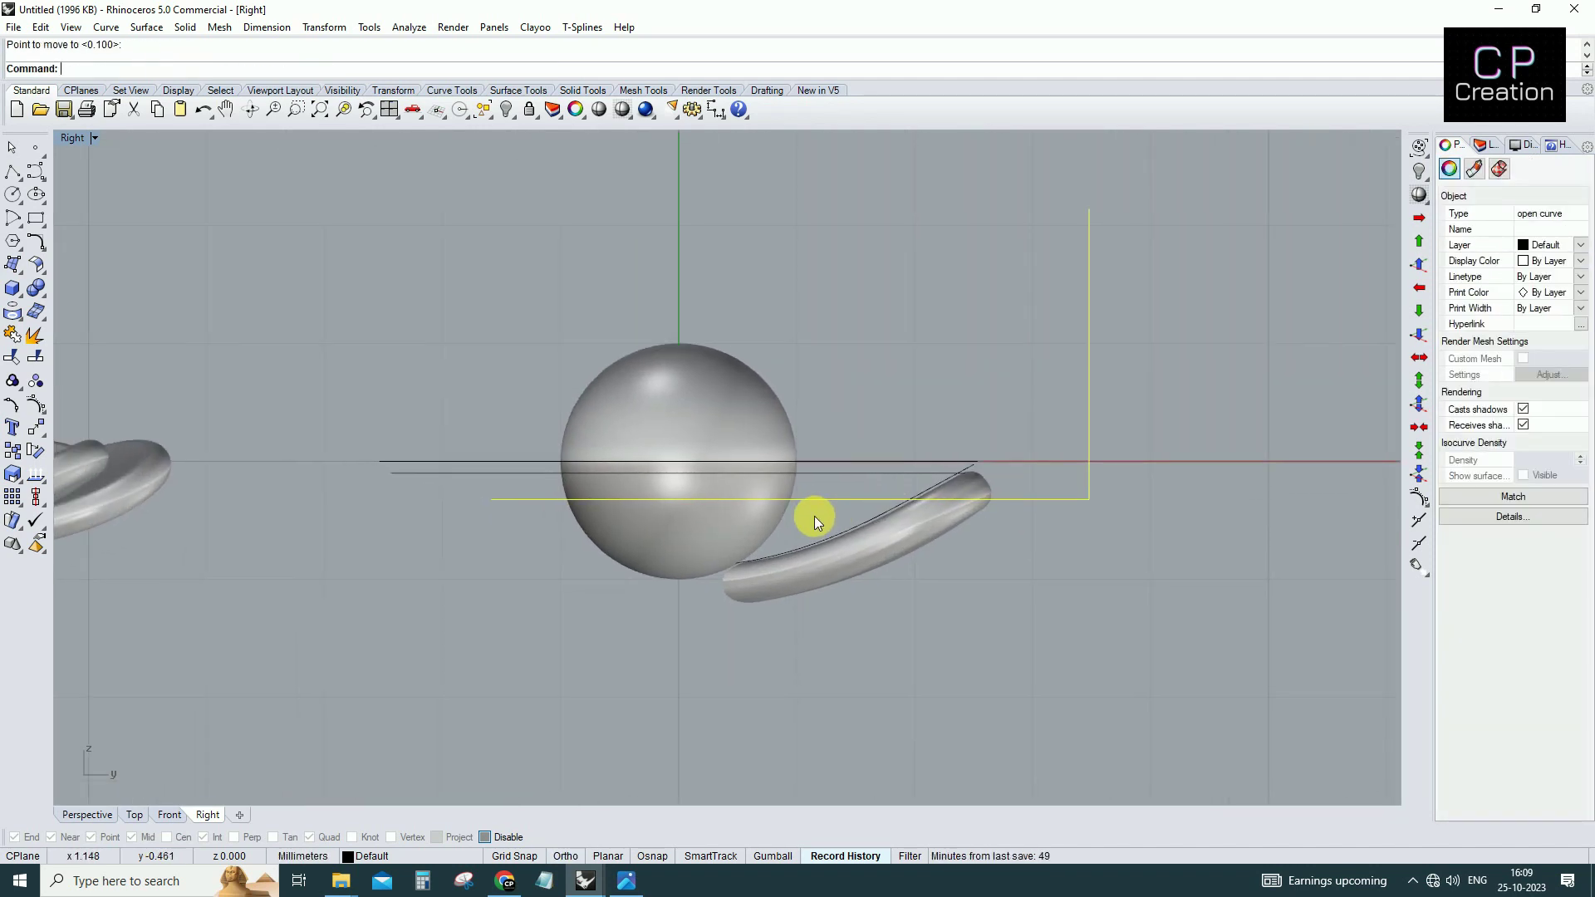
{"action": "scroll", "coordinate": [745, 519], "scroll_direction": "down", "scroll_amount": 2}
{"action": "scroll", "coordinate": [744, 516], "scroll_direction": "up", "scroll_amount": 2}
{"action": "type", "text": "wirecut"}
{"action": "key", "text": "Return"}
{"action": "left_click", "coordinate": [774, 510]}
{"action": "key", "text": "Return"}
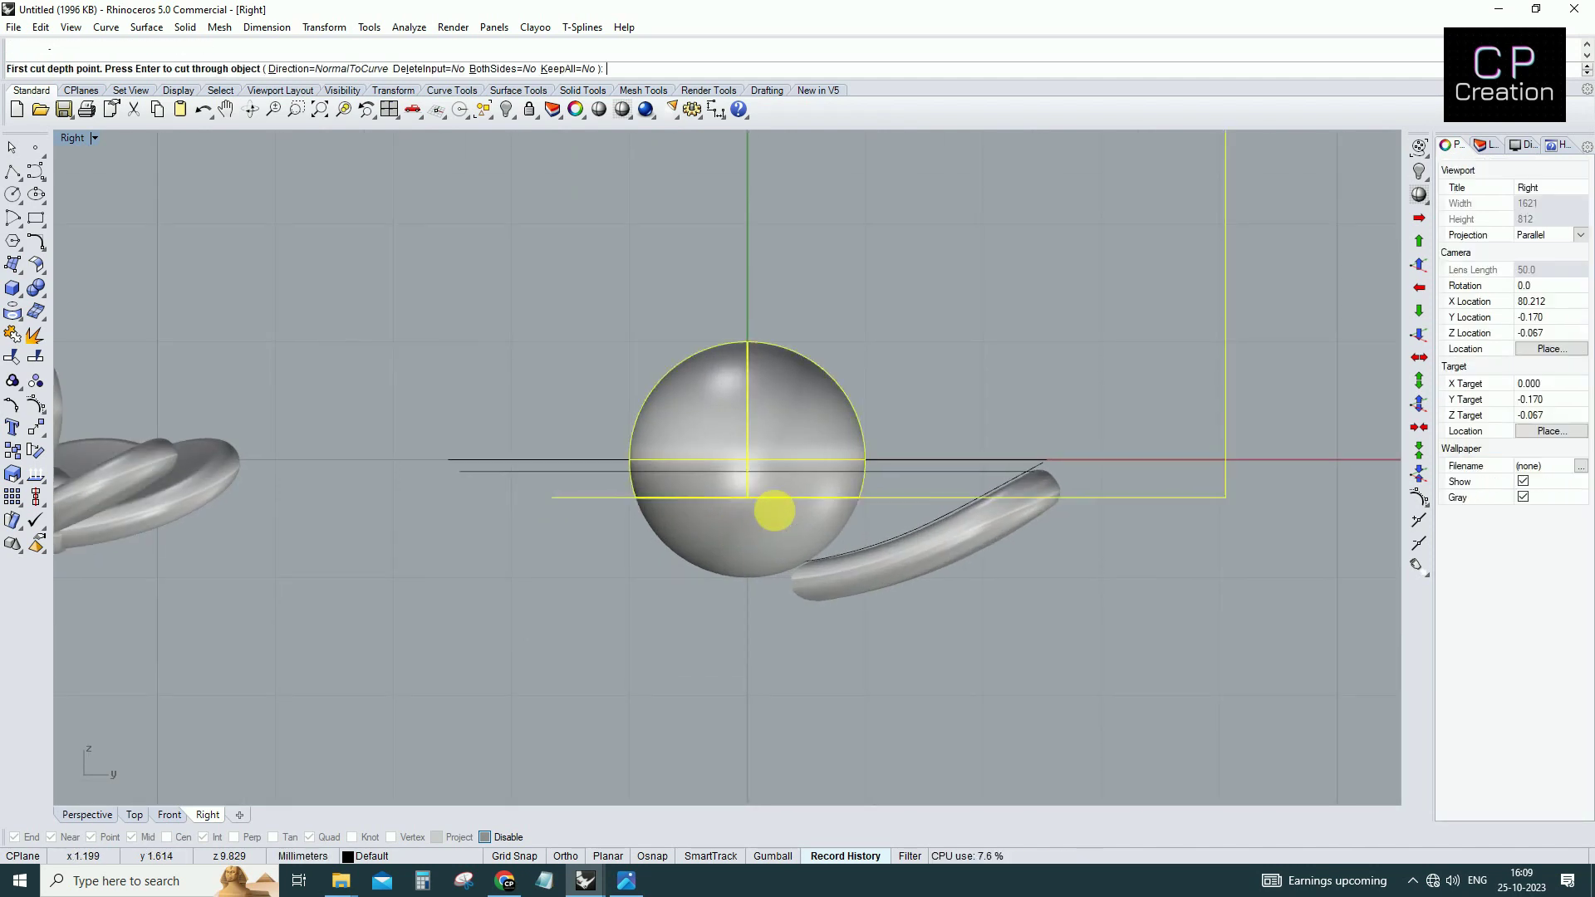
{"action": "key", "text": "Return"}
{"action": "key", "text": "ctrl+F4"}
{"action": "right_click_drag", "start_coordinate": [751, 537], "coordinate": [743, 521]}
Extract the lower bowl surface, then undo the cut to restore the whole pearl.
{"action": "type", "text": "extractsrf"}
{"action": "key", "text": "Return"}
{"action": "scroll", "coordinate": [720, 508], "scroll_direction": "up", "scroll_amount": 1}
{"action": "left_click", "coordinate": [721, 509]}
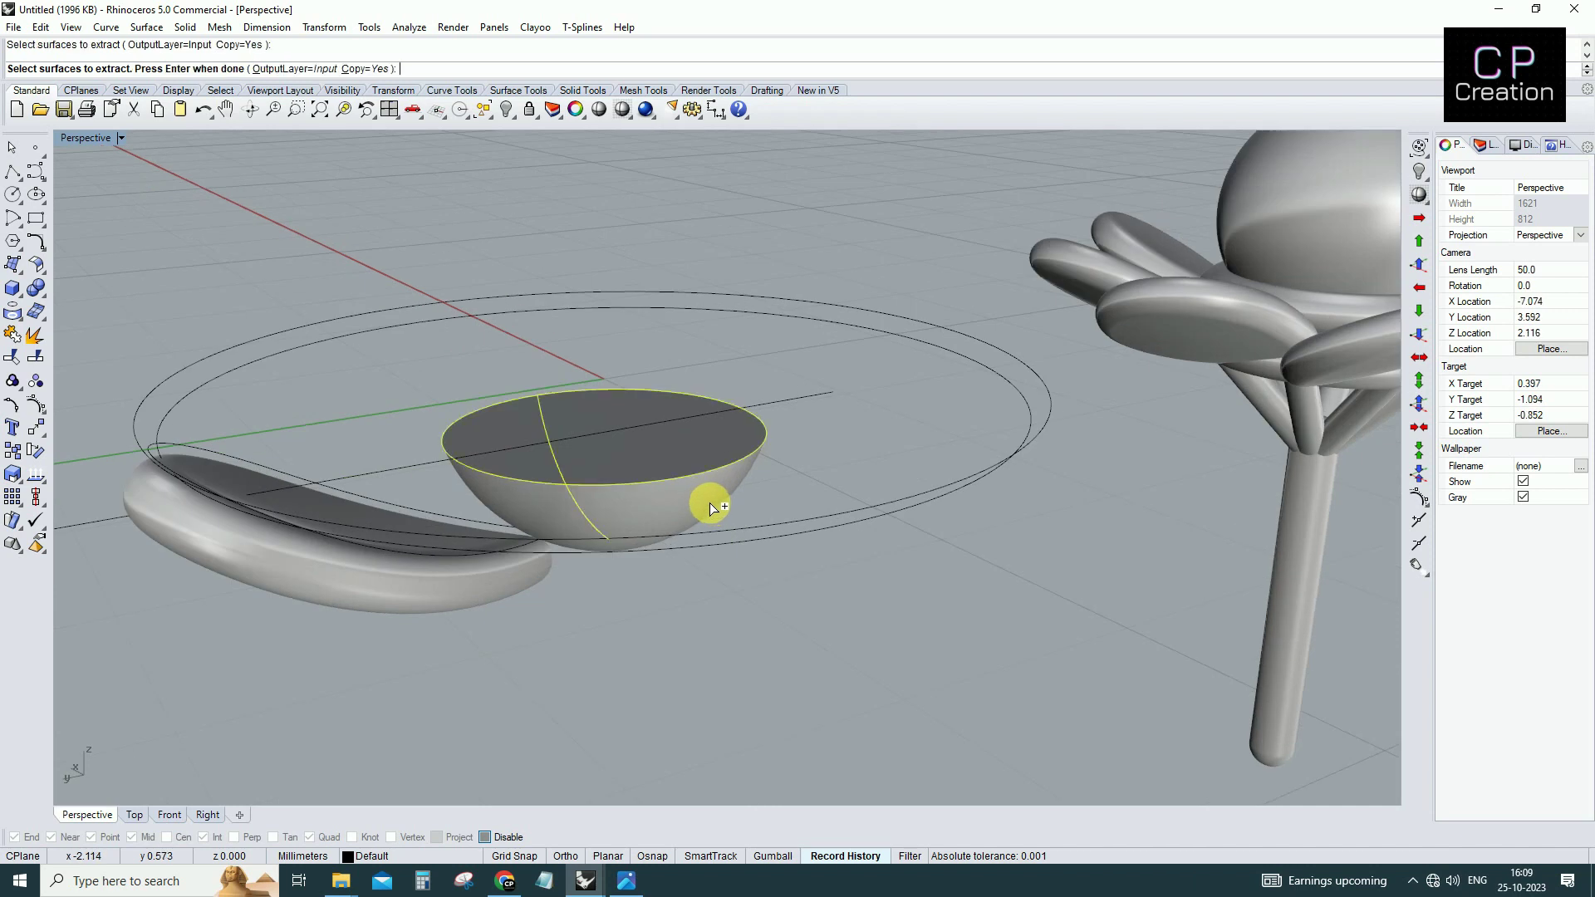
{"action": "key", "text": "Return"}
{"action": "scroll", "coordinate": [722, 511], "scroll_direction": "up", "scroll_amount": 1}
{"action": "mouse_move", "coordinate": [735, 516]}
{"action": "right_mouse_down"}
{"action": "mouse_move", "coordinate": [709, 521]}
{"action": "mouse_move", "coordinate": [708, 456]}
{"action": "mouse_move", "coordinate": [636, 419]}
{"action": "mouse_move", "coordinate": [730, 415]}
{"action": "right_mouse_up"}
{"action": "key", "text": "ctrl+z"}
{"action": "key", "text": "ctrl+z"}
Select the pearl sphere and orbit to view beneath it.
{"action": "left_click", "coordinate": [635, 420]}
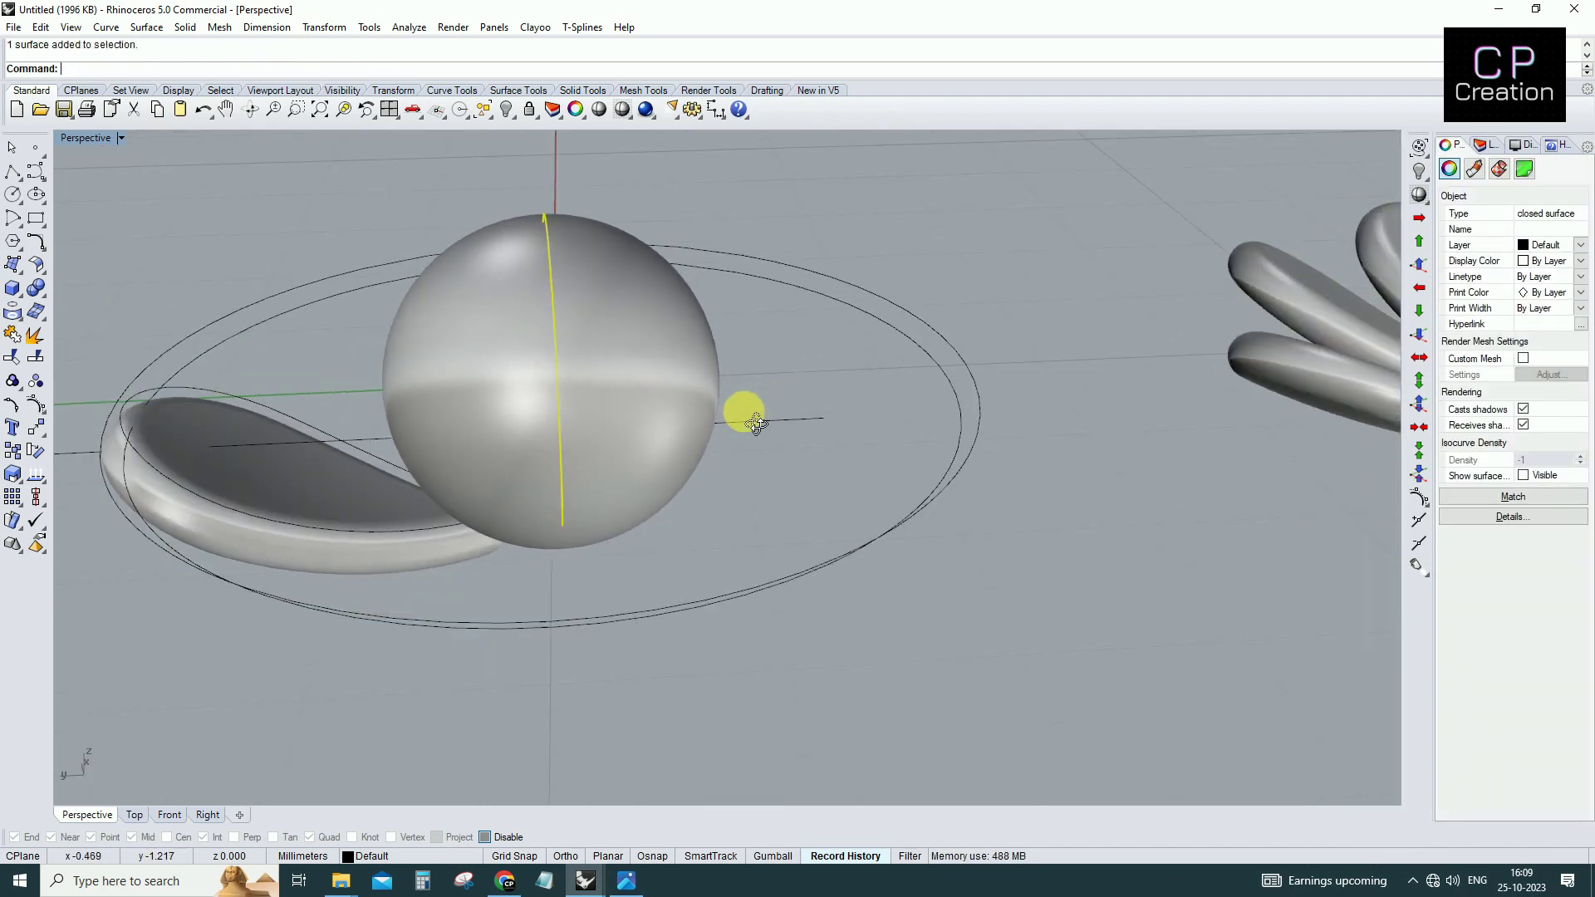
{"action": "left_click", "coordinate": [730, 415]}
{"action": "left_click", "coordinate": [729, 416]}
{"action": "mouse_move", "coordinate": [681, 492]}
{"action": "right_mouse_down"}
{"action": "mouse_move", "coordinate": [709, 385]}
{"action": "mouse_move", "coordinate": [676, 434]}
{"action": "mouse_move", "coordinate": [710, 442]}
{"action": "right_mouse_up"}
{"action": "left_click", "coordinate": [710, 442]}
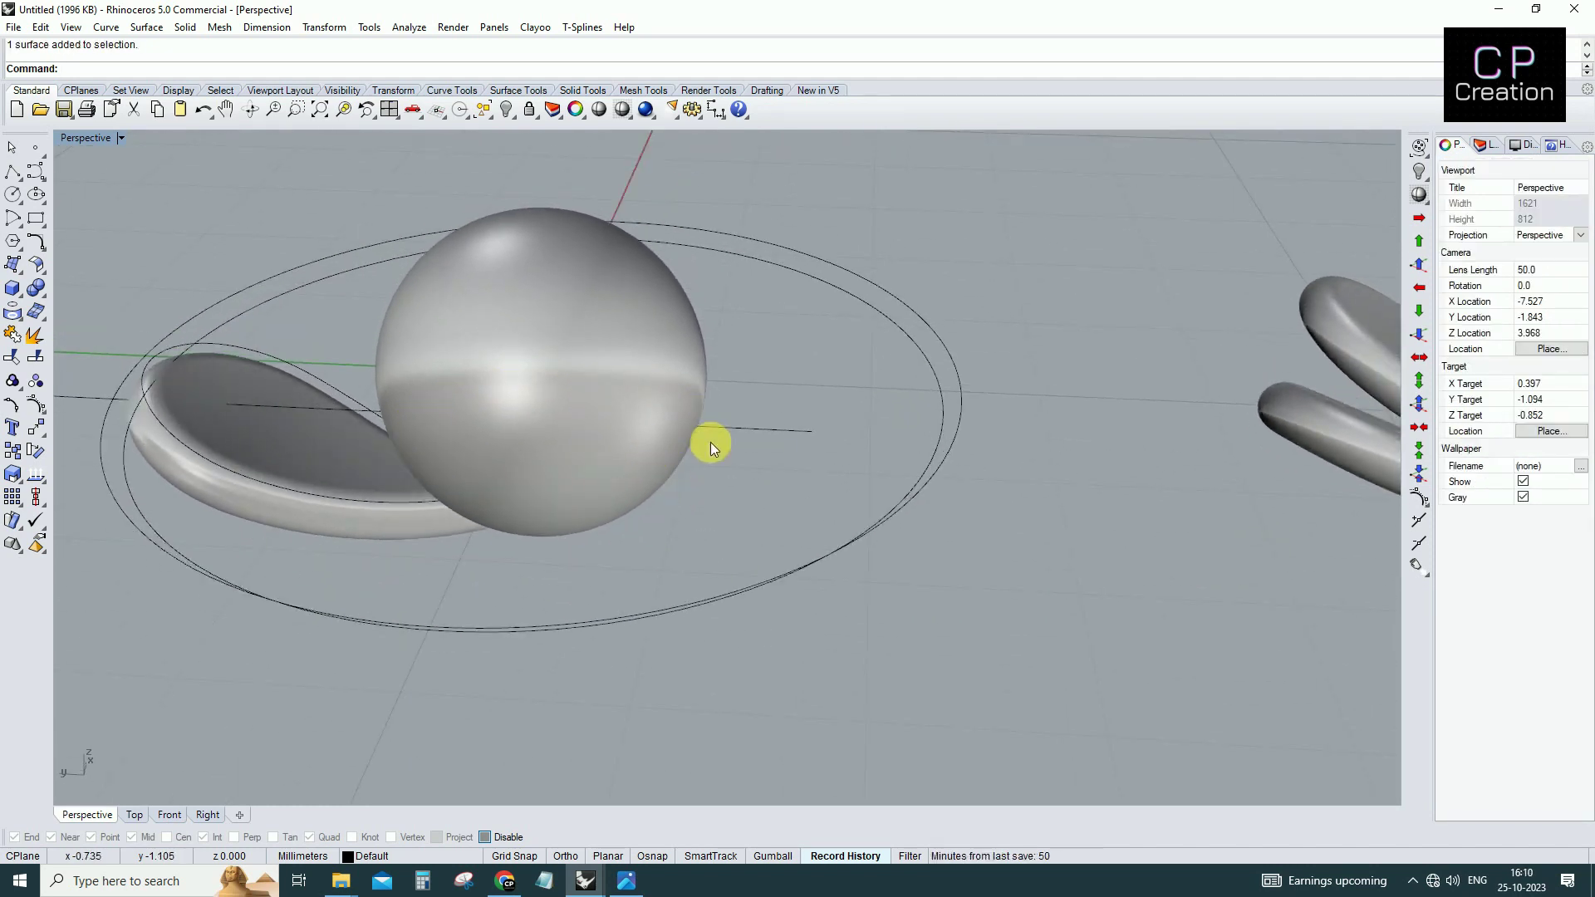
{"action": "left_click", "coordinate": [689, 332]}
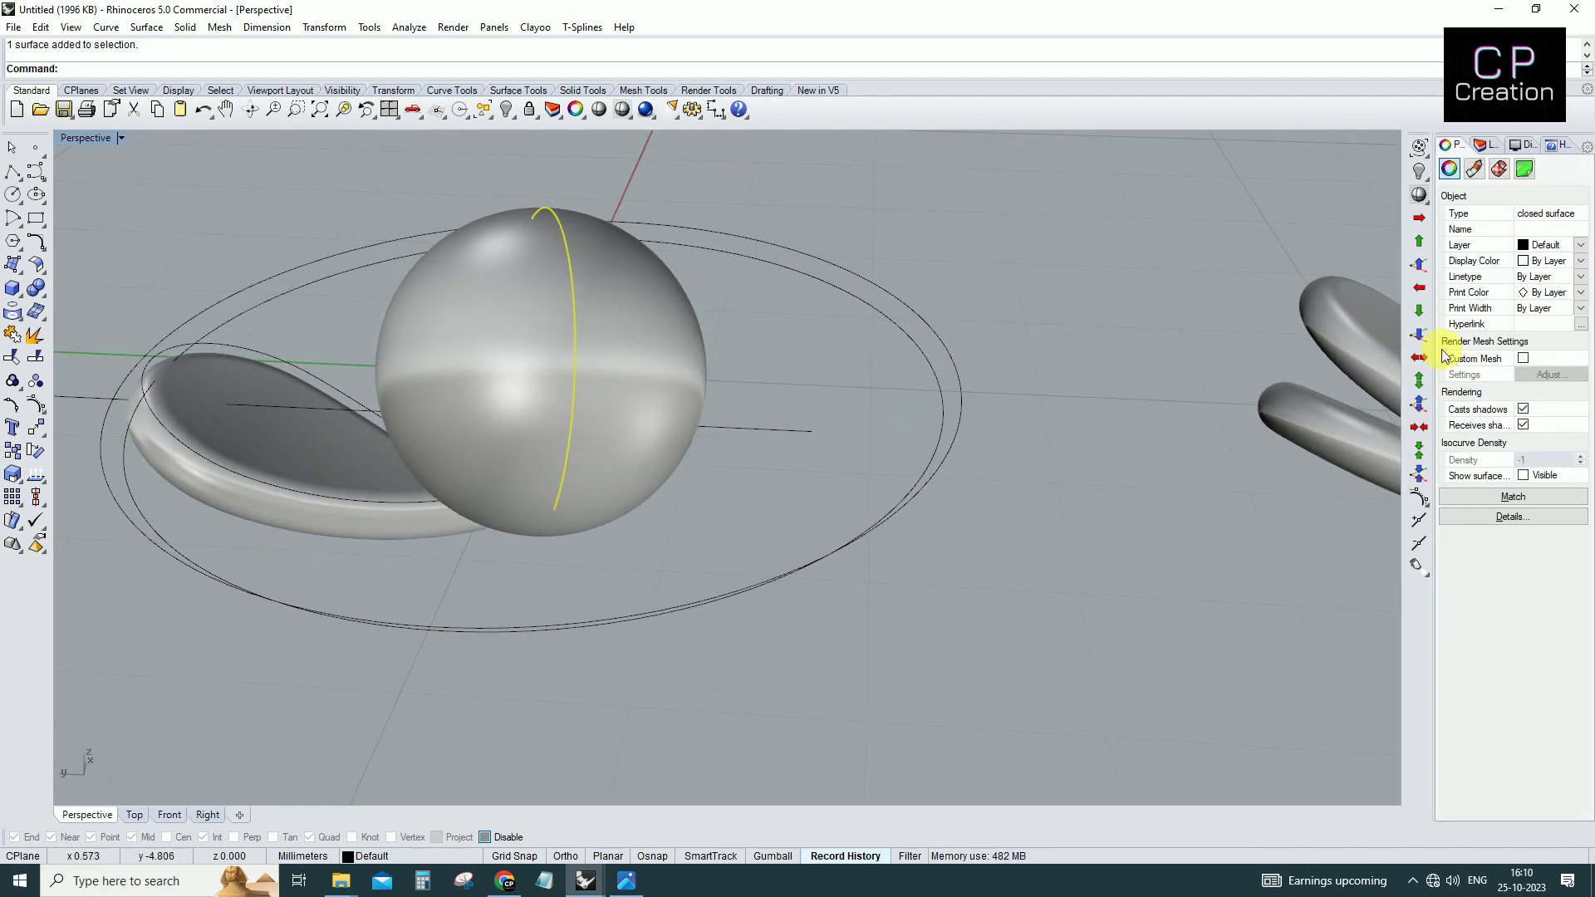
{"action": "mouse_move", "coordinate": [879, 399]}
{"action": "right_mouse_down"}
{"action": "mouse_move", "coordinate": [798, 409]}
{"action": "mouse_move", "coordinate": [1161, 448]}
{"action": "mouse_move", "coordinate": [897, 491]}
{"action": "mouse_move", "coordinate": [962, 445]}
{"action": "mouse_move", "coordinate": [984, 495]}
{"action": "mouse_move", "coordinate": [872, 488]}
{"action": "mouse_move", "coordinate": [812, 506]}
{"action": "mouse_move", "coordinate": [846, 495]}
{"action": "right_mouse_up"}
Thicken the cup under the pearl into a solid with OffsetSrf.
{"action": "left_click", "coordinate": [815, 475]}
{"action": "type", "text": "ffsetsrf"}
{"action": "key", "text": "Return"}
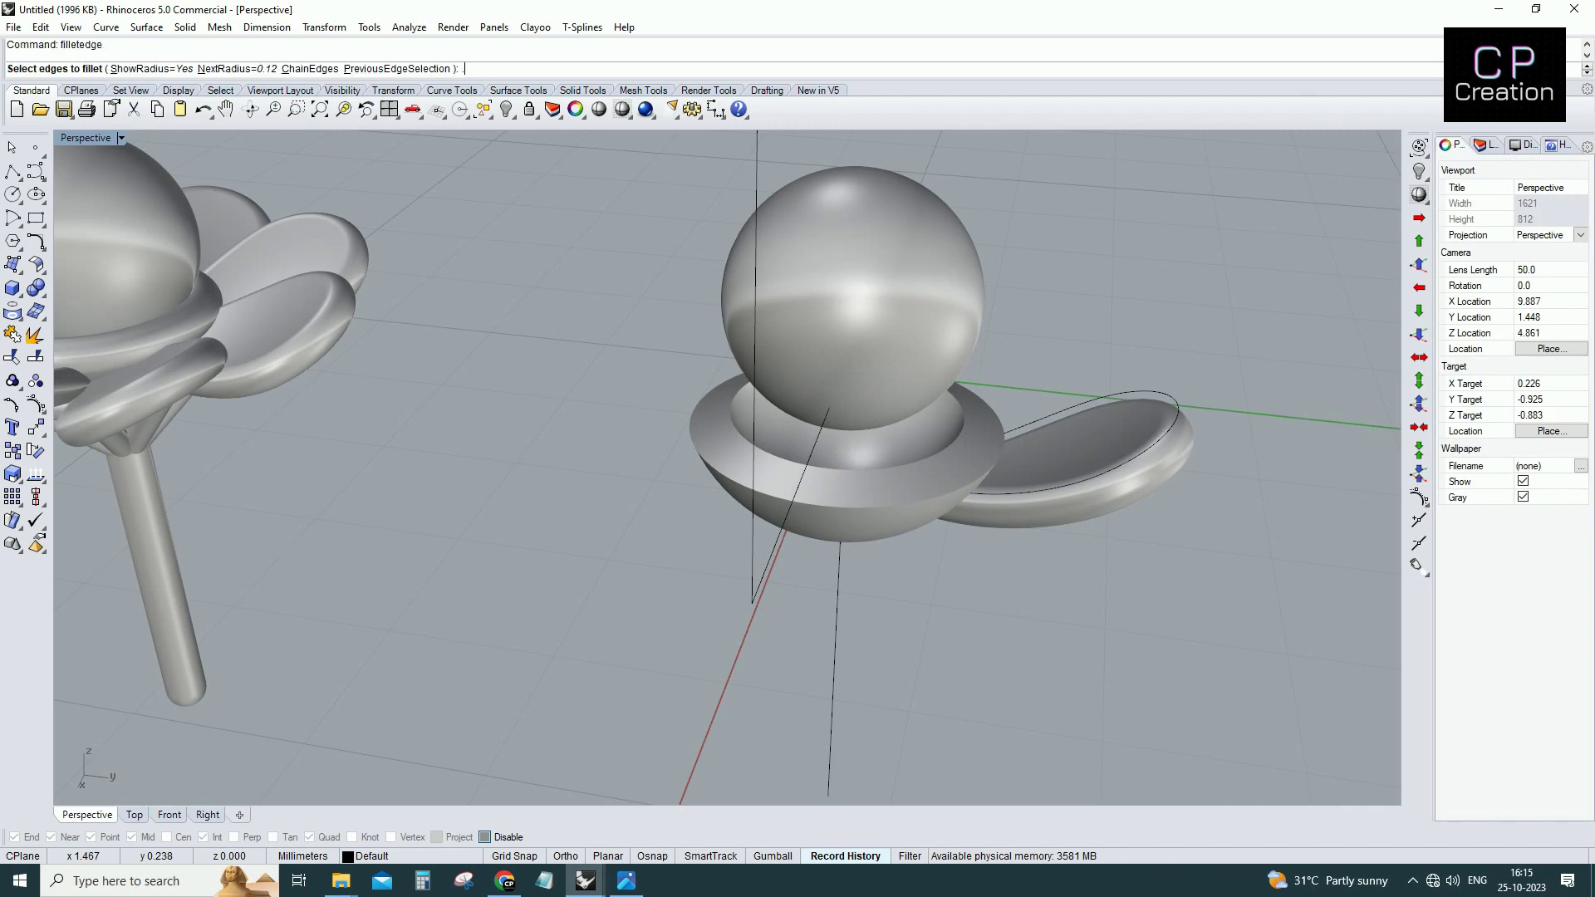
Round the cup's two rim edges with 0.15 fillets.
{"action": "key", "text": "Return"}
{"action": "left_click", "coordinate": [847, 465]}
{"action": "left_click", "coordinate": [869, 503]}
{"action": "key", "text": "Return"}
{"action": "right_click_drag", "start_coordinate": [871, 507], "coordinate": [851, 452]}
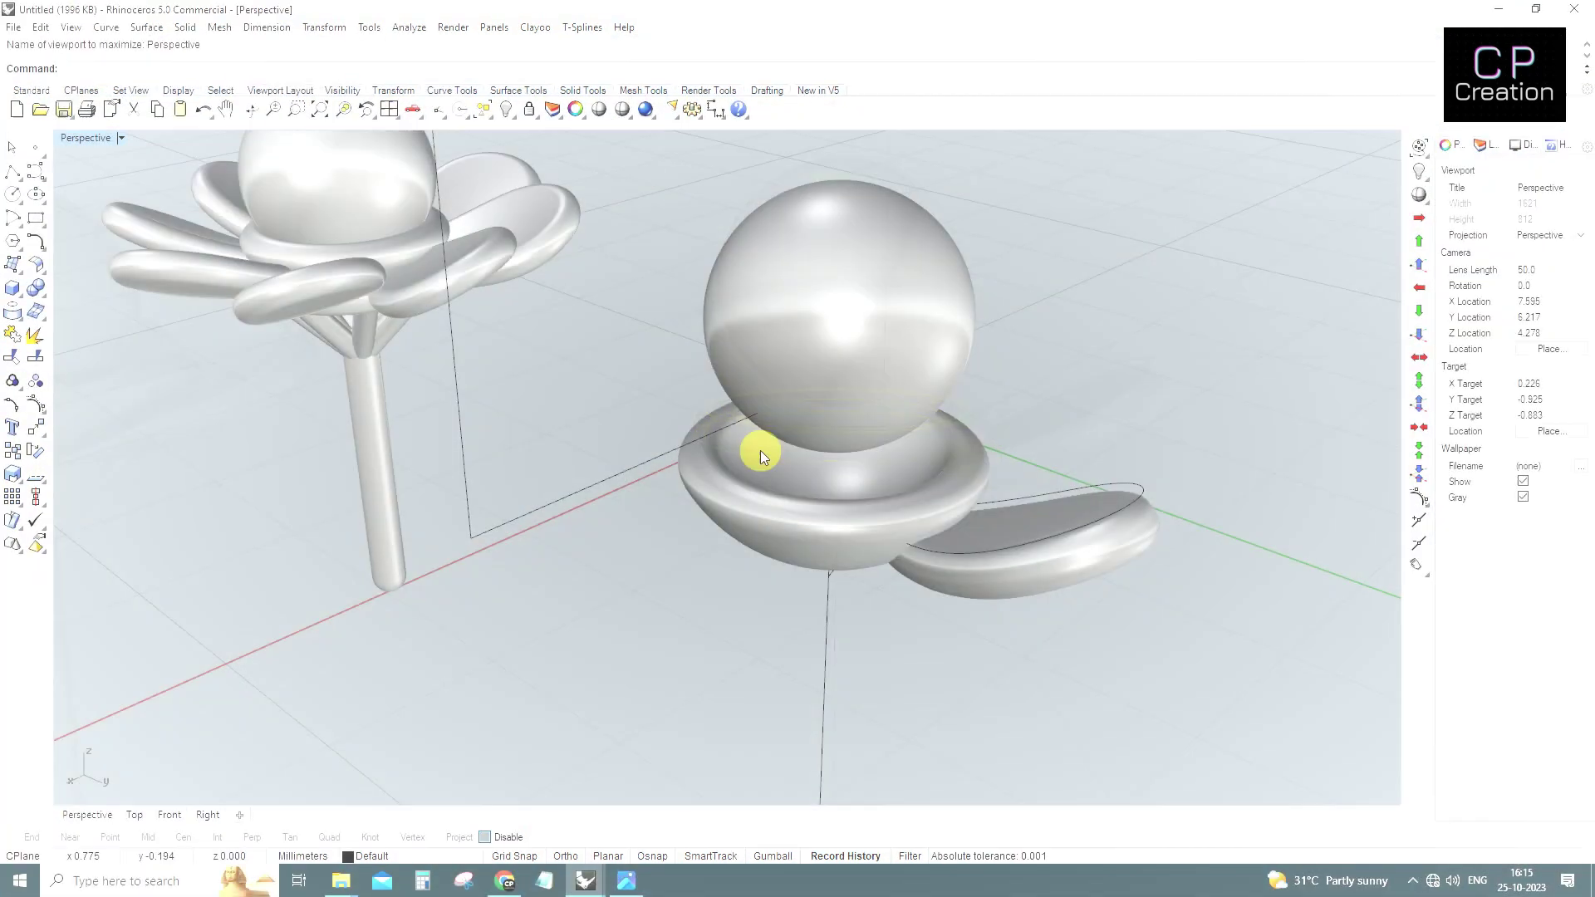
{"action": "left_click", "coordinate": [955, 532]}
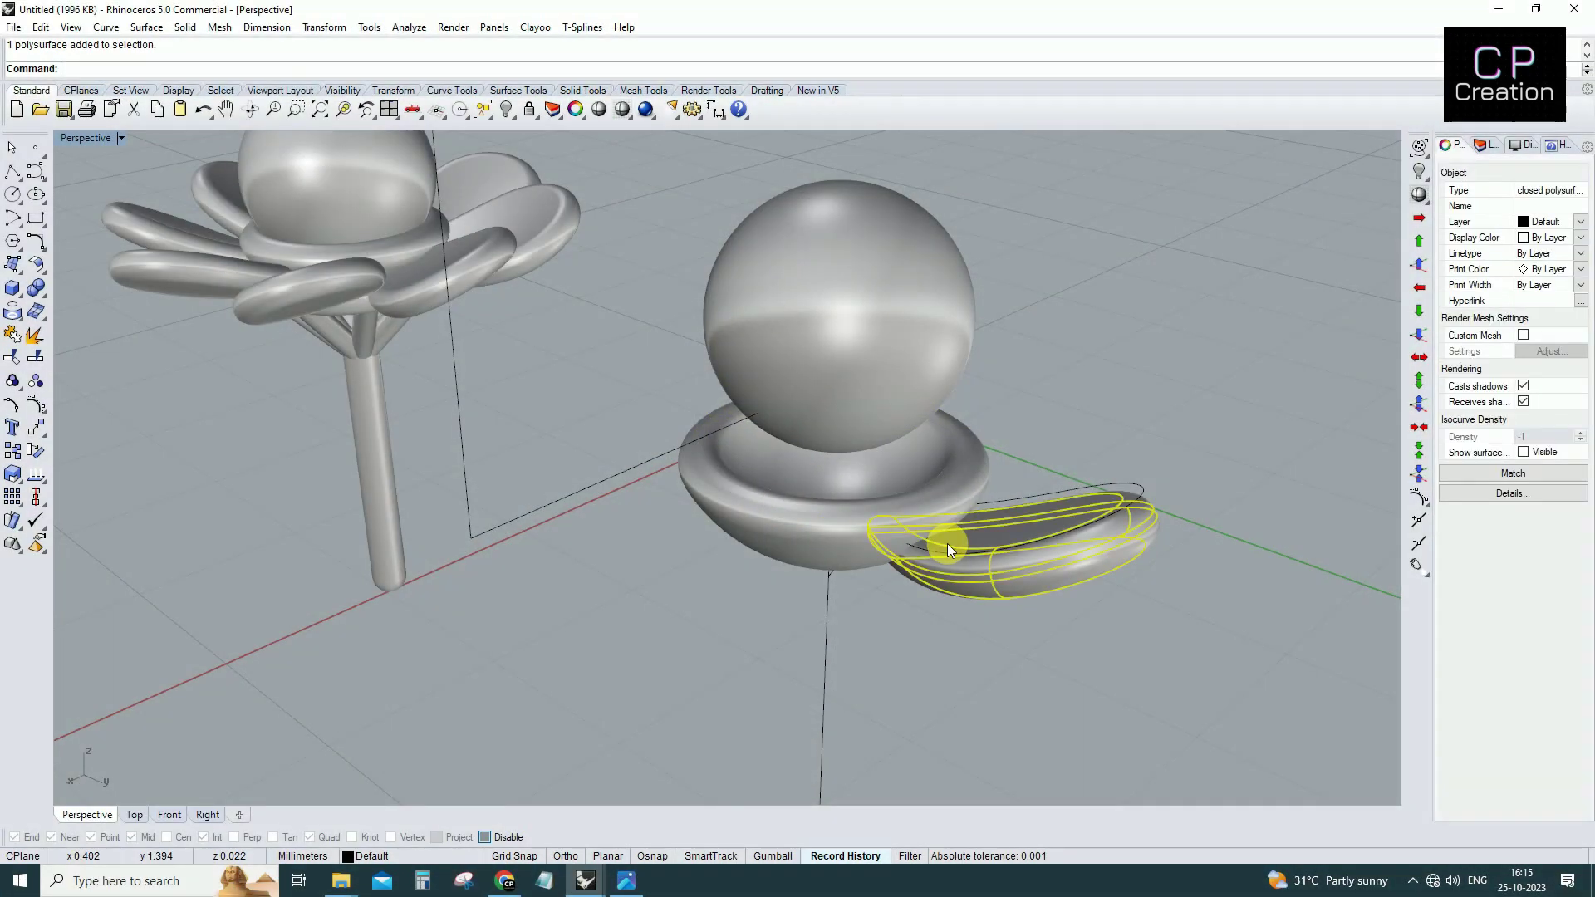
Polar-array the petal into eight copies around the pearl over 360 degrees.
{"action": "key", "text": "Escape"}
{"action": "key", "text": "ctrl+Tab"}
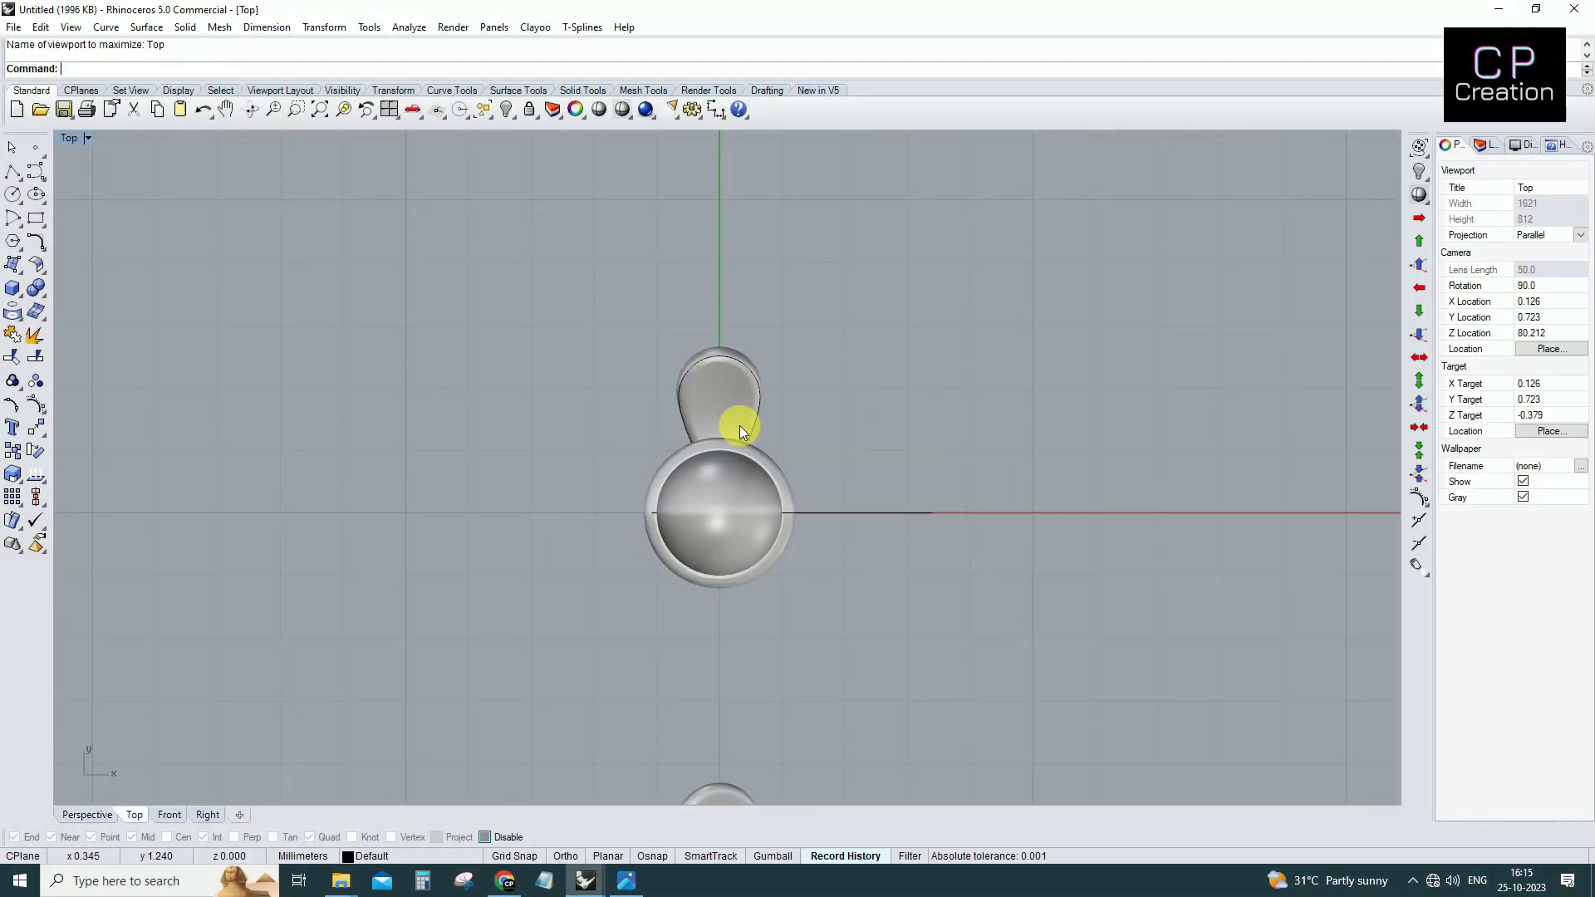
{"action": "scroll", "coordinate": [735, 395], "scroll_direction": "up", "scroll_amount": 2}
{"action": "scroll", "coordinate": [726, 466], "scroll_direction": "down", "scroll_amount": 1}
{"action": "scroll", "coordinate": [729, 349], "scroll_direction": "down", "scroll_amount": 1}
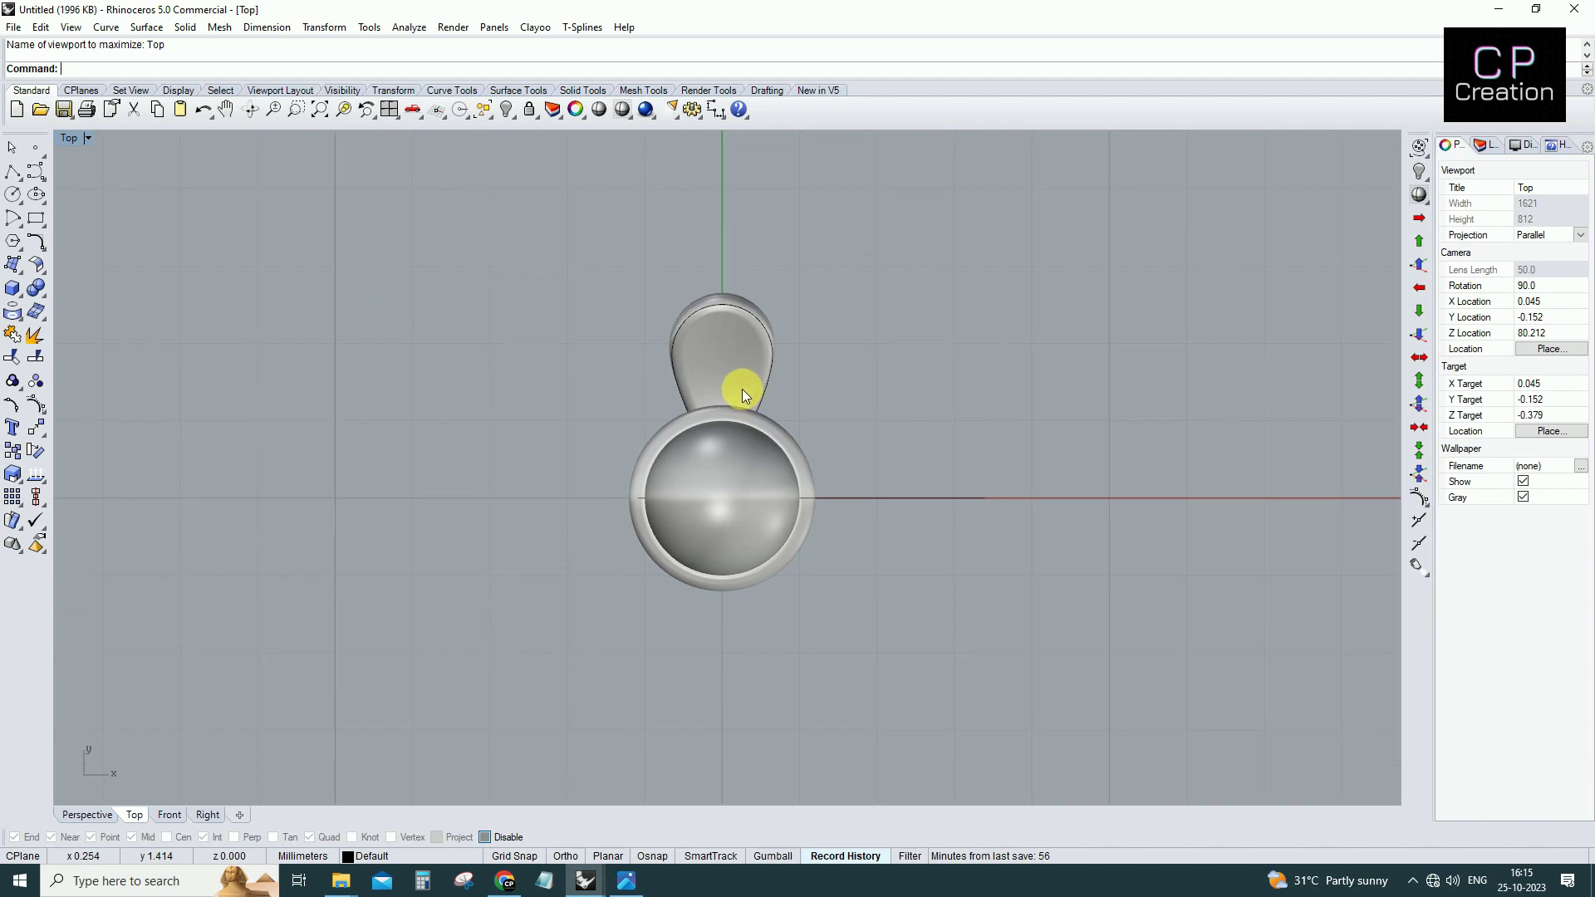
{"action": "left_click", "coordinate": [725, 339]}
{"action": "right_click_drag", "start_coordinate": [725, 339], "coordinate": [727, 372]}
{"action": "type", "text": "A"}
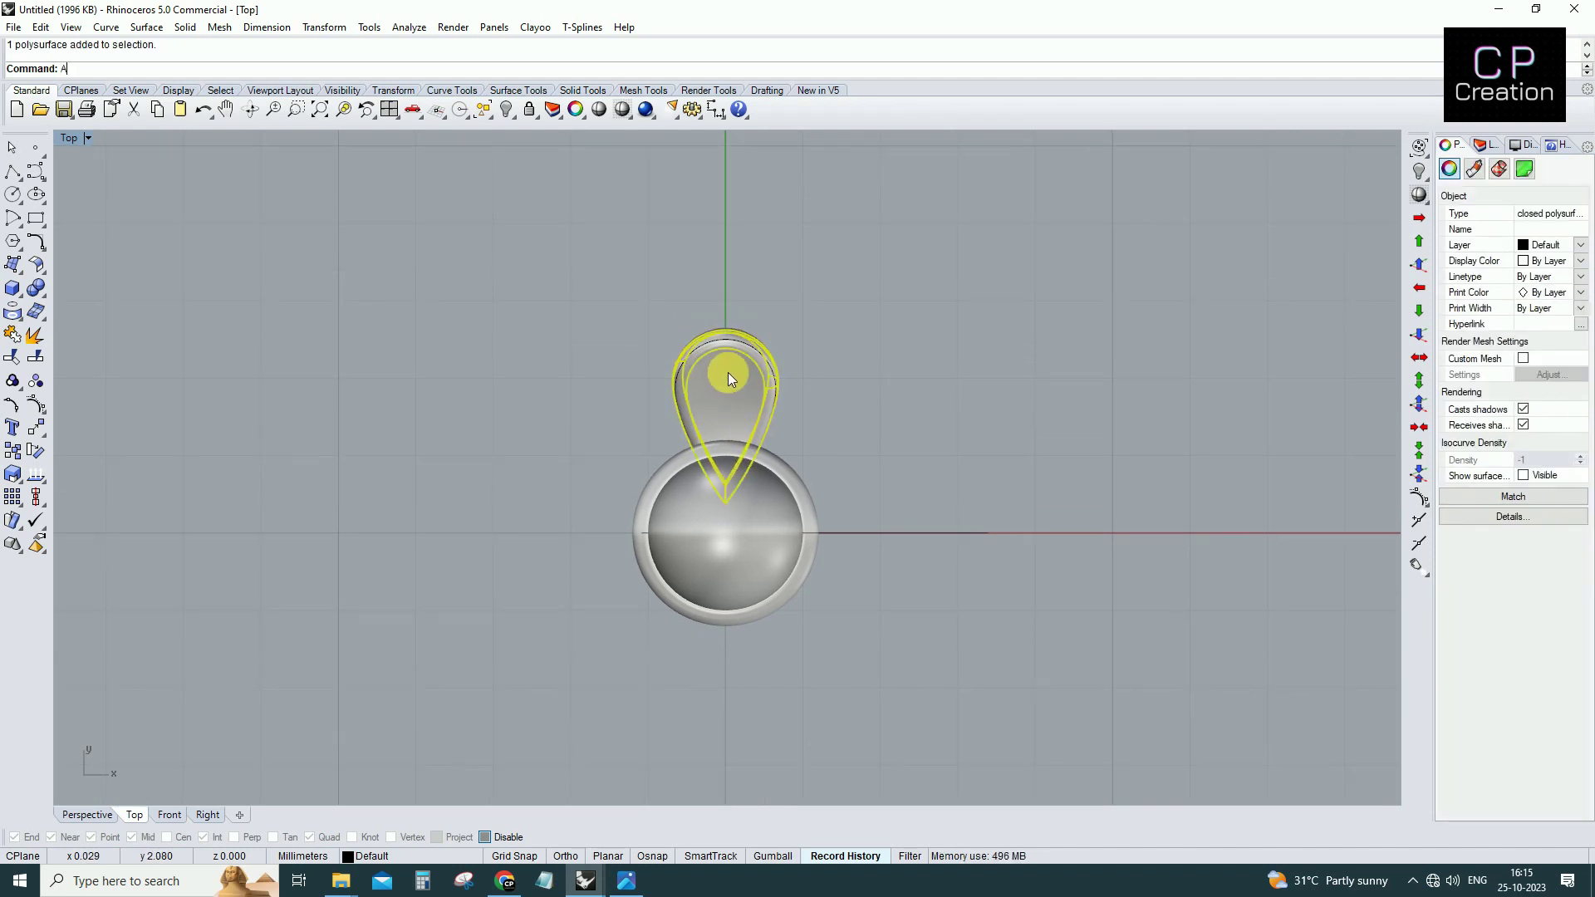
{"action": "type", "text": "rrayPolar"}
{"action": "key", "text": "Return"}
{"action": "type", "text": "0"}
{"action": "key", "text": "Return"}
{"action": "key", "text": "Return"}
{"action": "key", "text": "Return"}
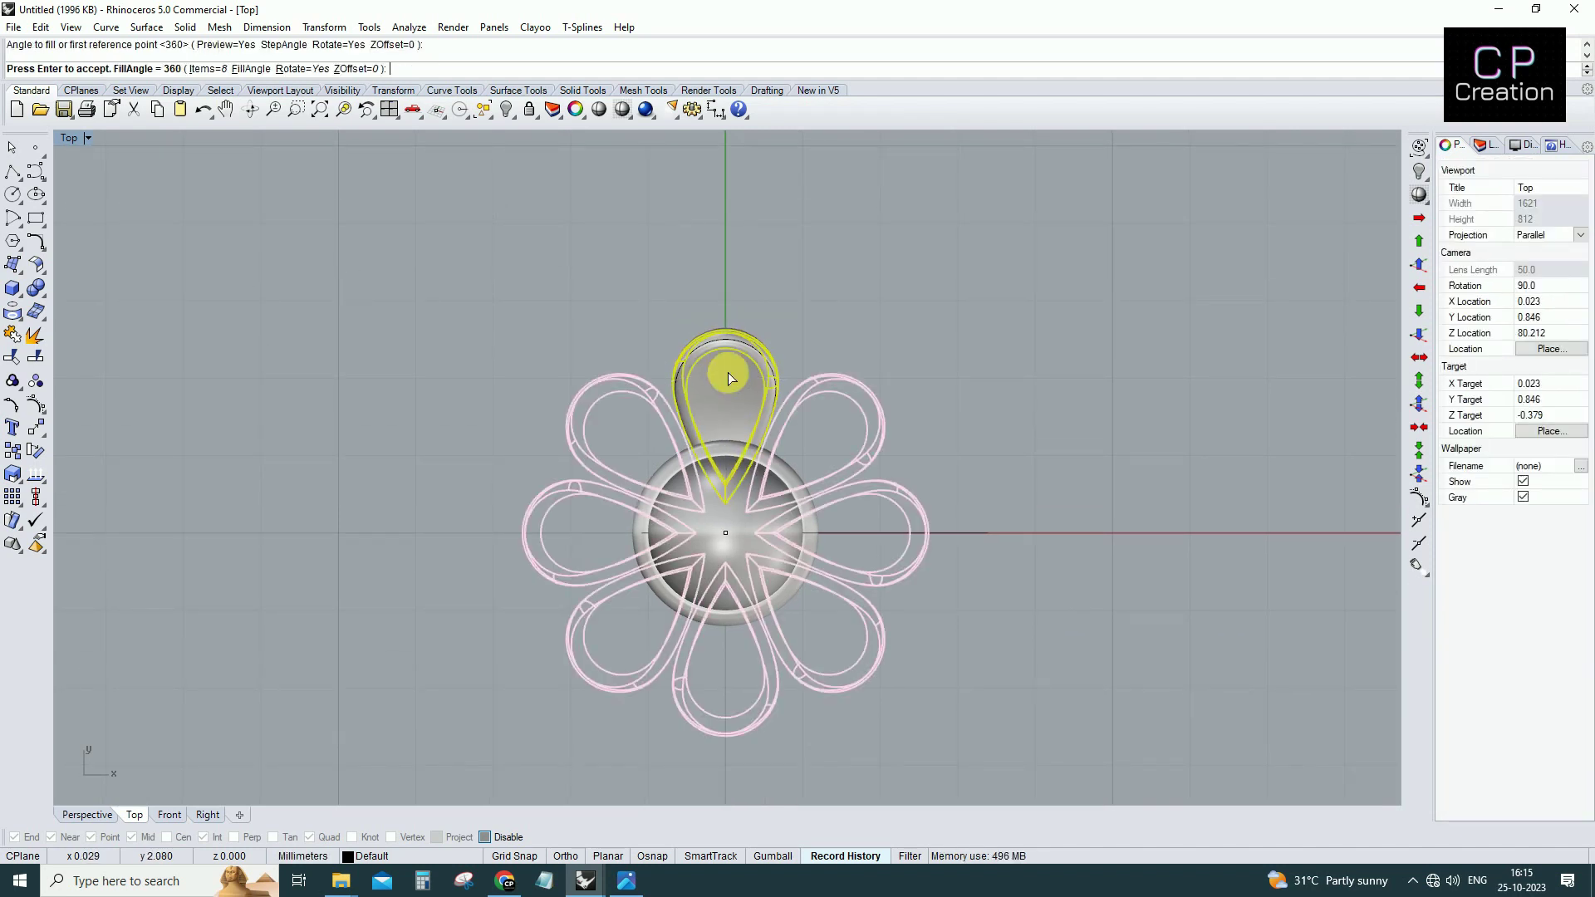
{"action": "key", "text": "Return"}
Scale the petal up from its tip so every arrayed petal grows, then view Perspective.
{"action": "right_click_drag", "start_coordinate": [744, 395], "coordinate": [716, 316]}
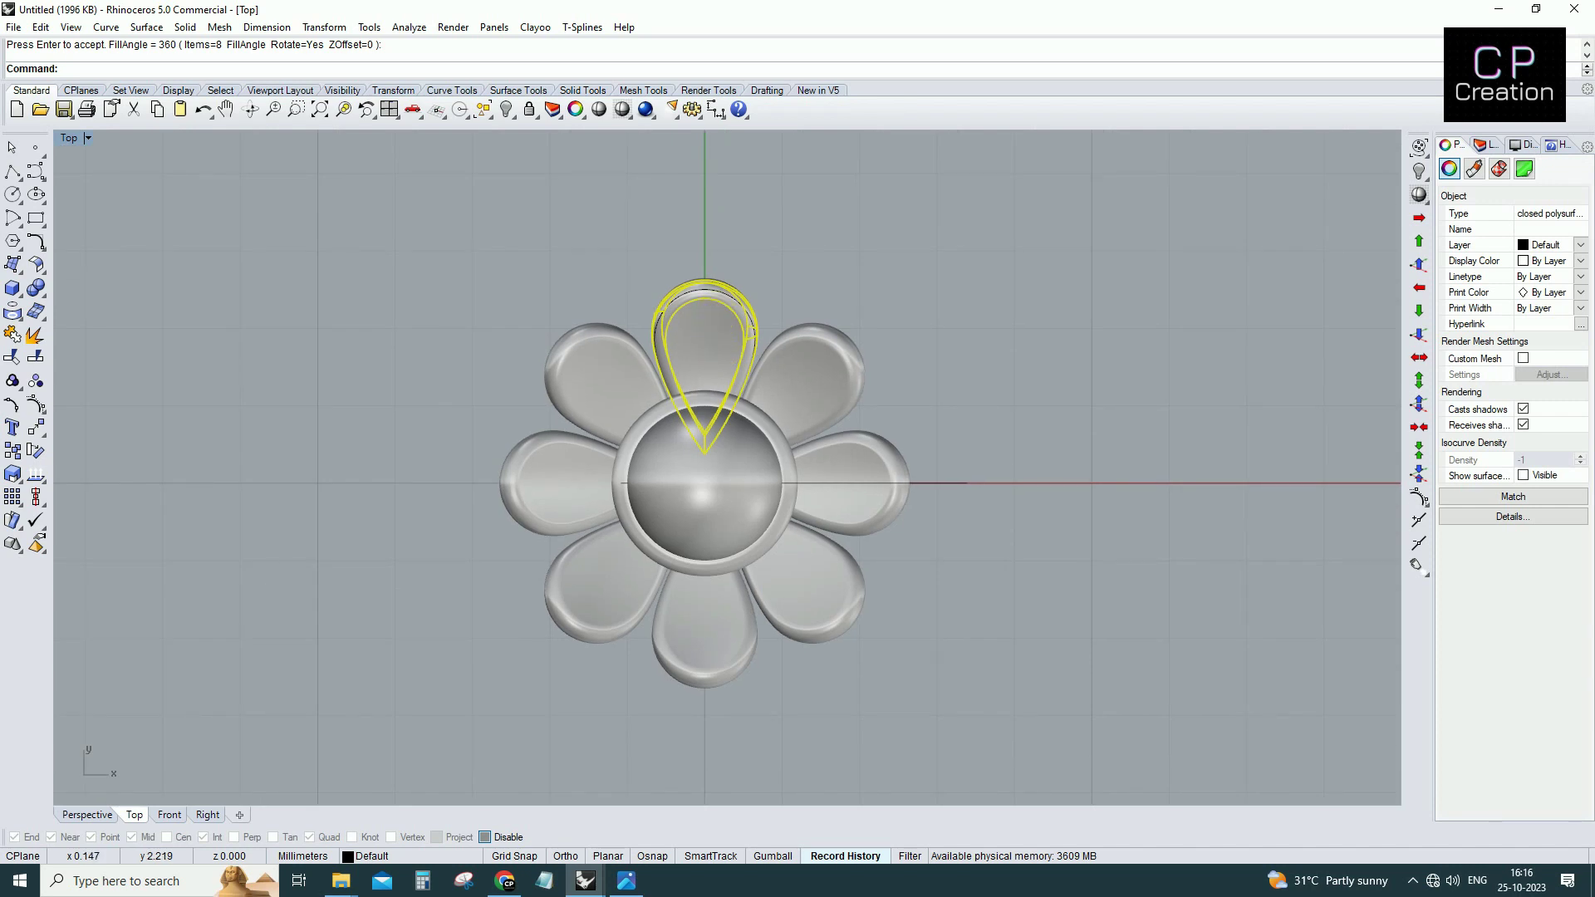
{"action": "type", "text": "scale"}
{"action": "key", "text": "Return"}
{"action": "scroll", "coordinate": [719, 318], "scroll_direction": "up", "scroll_amount": 2}
{"action": "left_click", "coordinate": [705, 280]}
{"action": "left_click", "coordinate": [705, 384]}
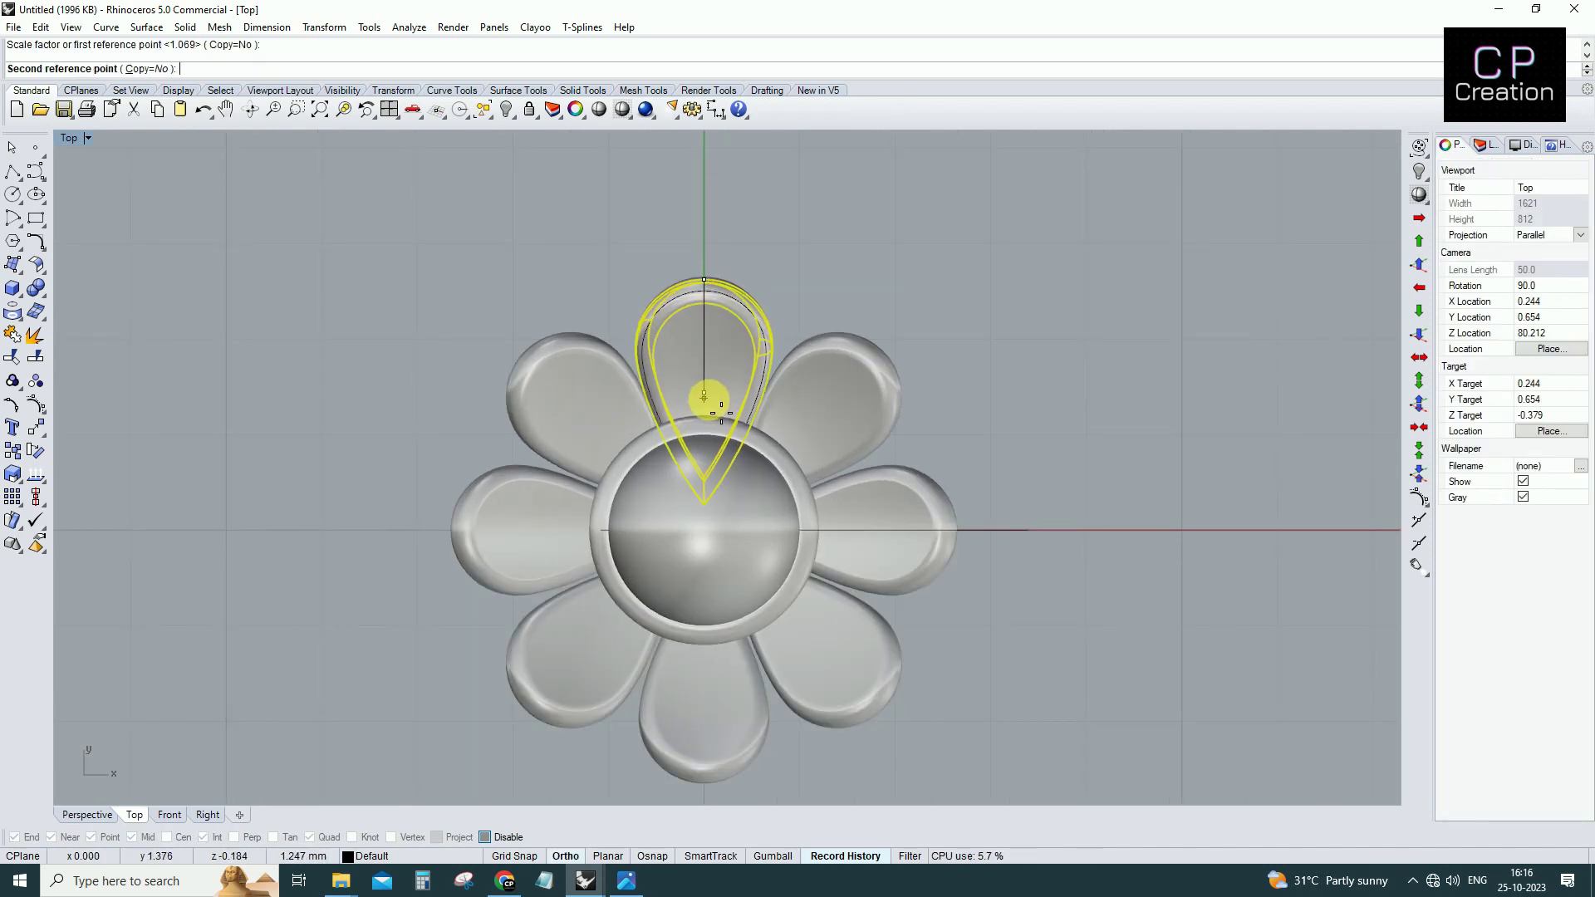
{"action": "scroll", "coordinate": [709, 382], "scroll_direction": "up", "scroll_amount": 2}
{"action": "left_click_drag", "start_coordinate": [711, 376], "coordinate": [711, 371]}
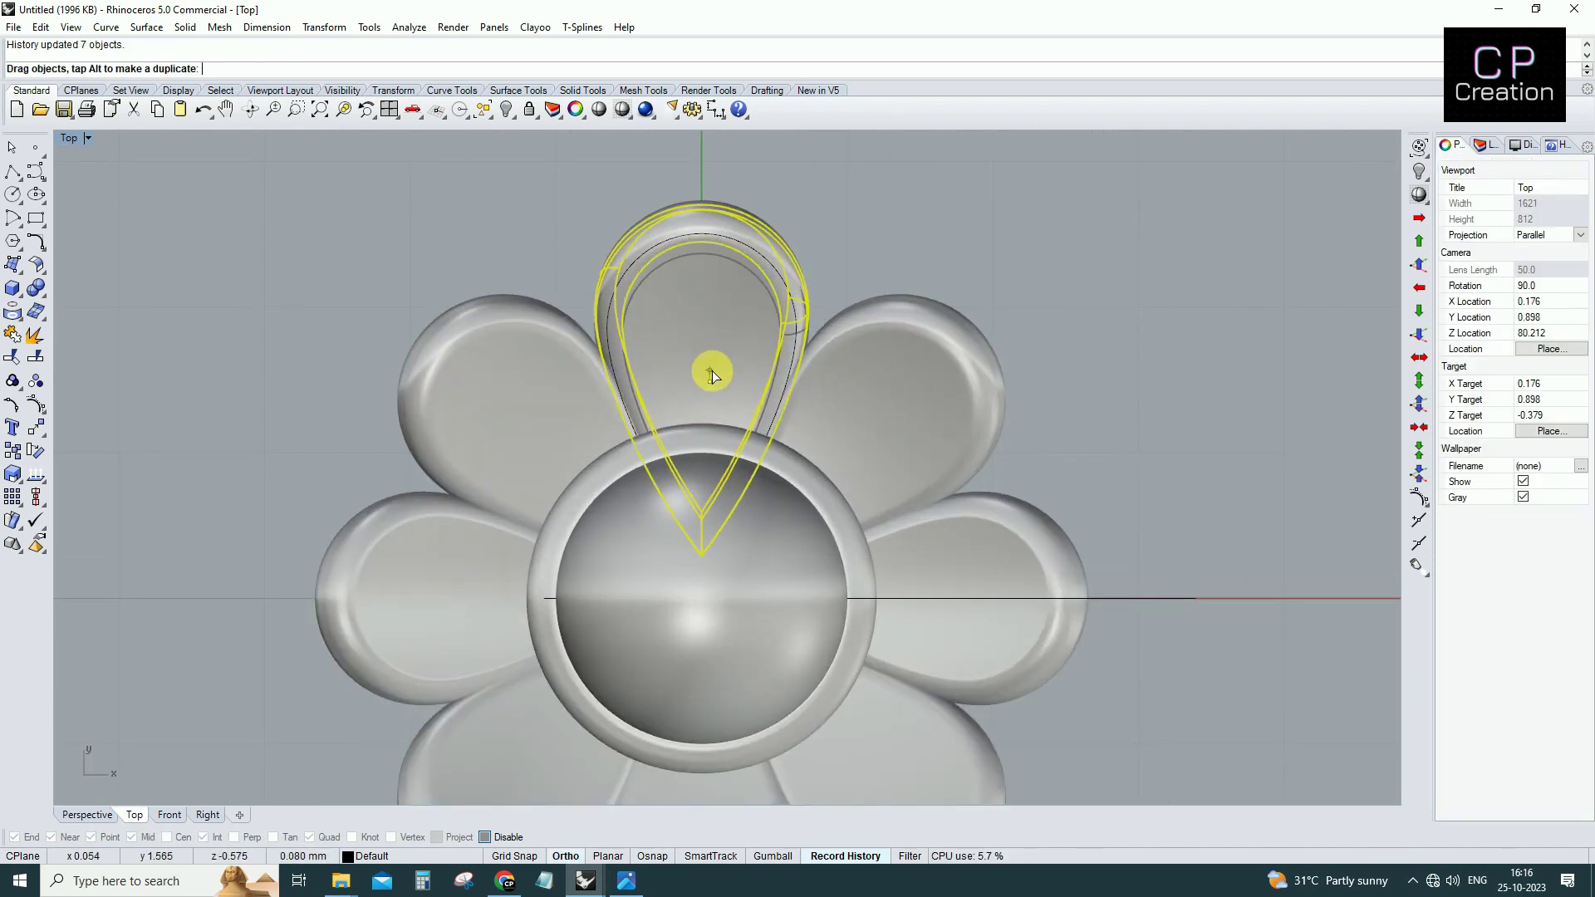
{"action": "scroll", "coordinate": [711, 371], "scroll_direction": "down", "scroll_amount": 3}
{"action": "key", "text": "ctrl+F4"}
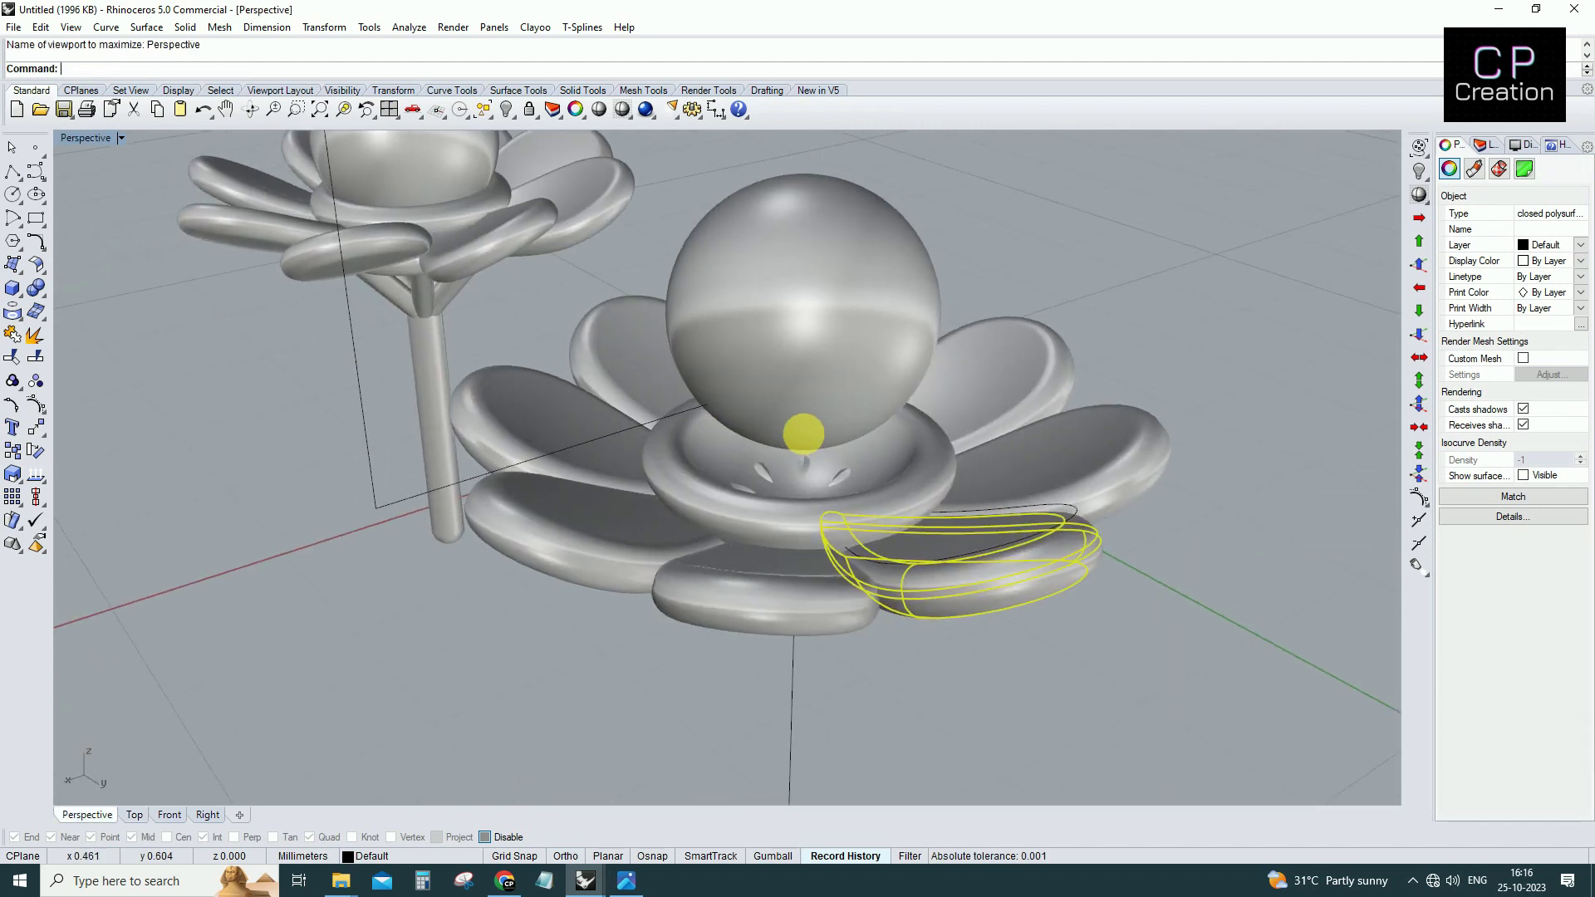
Tilt the petal with Rotate3D about an axis along its base.
{"action": "right_click_drag", "start_coordinate": [803, 434], "coordinate": [740, 427], "text": "shift"}
{"action": "left_click", "coordinate": [836, 517]}
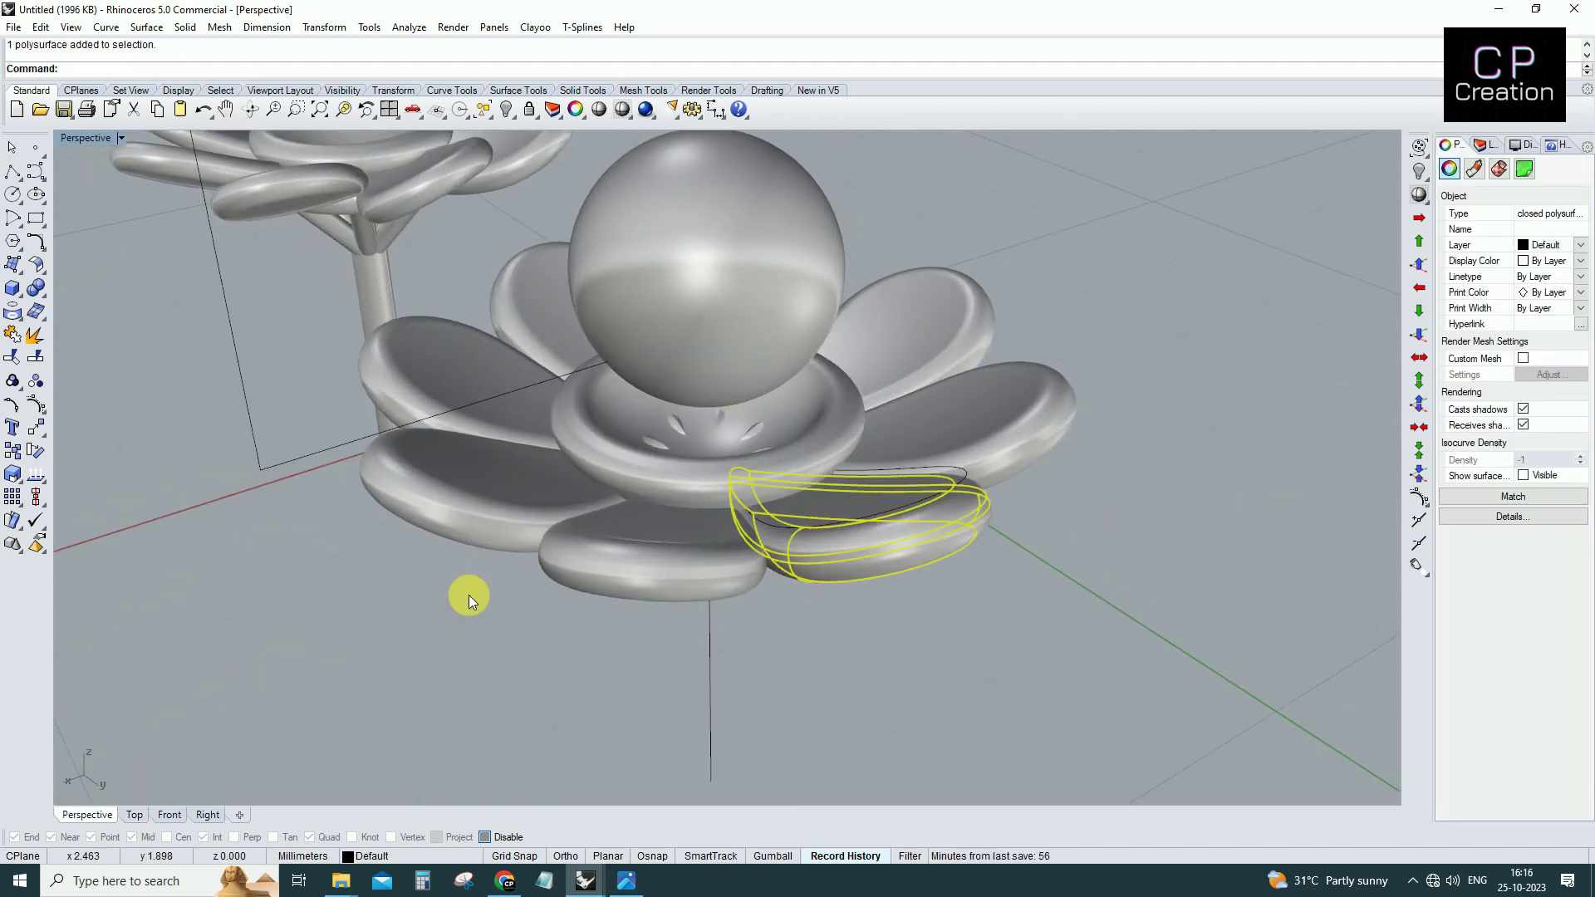
{"action": "left_click", "coordinate": [37, 456]}
{"action": "right_click_drag", "start_coordinate": [969, 486], "coordinate": [979, 526]}
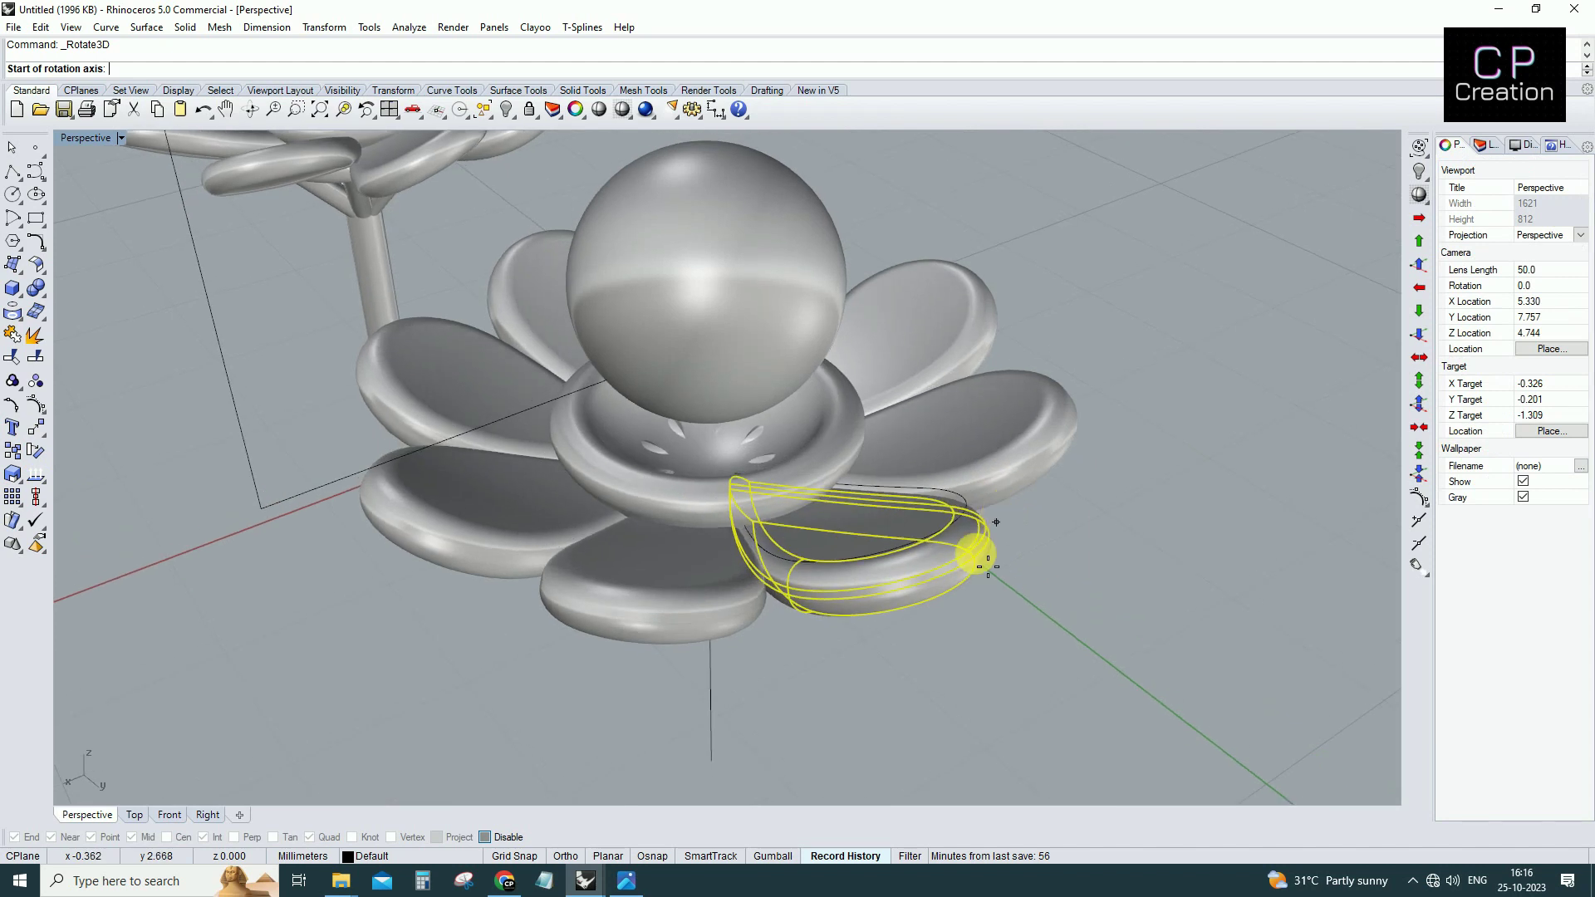
{"action": "left_click", "coordinate": [951, 562]}
{"action": "scroll", "coordinate": [731, 477], "scroll_direction": "up", "scroll_amount": 5}
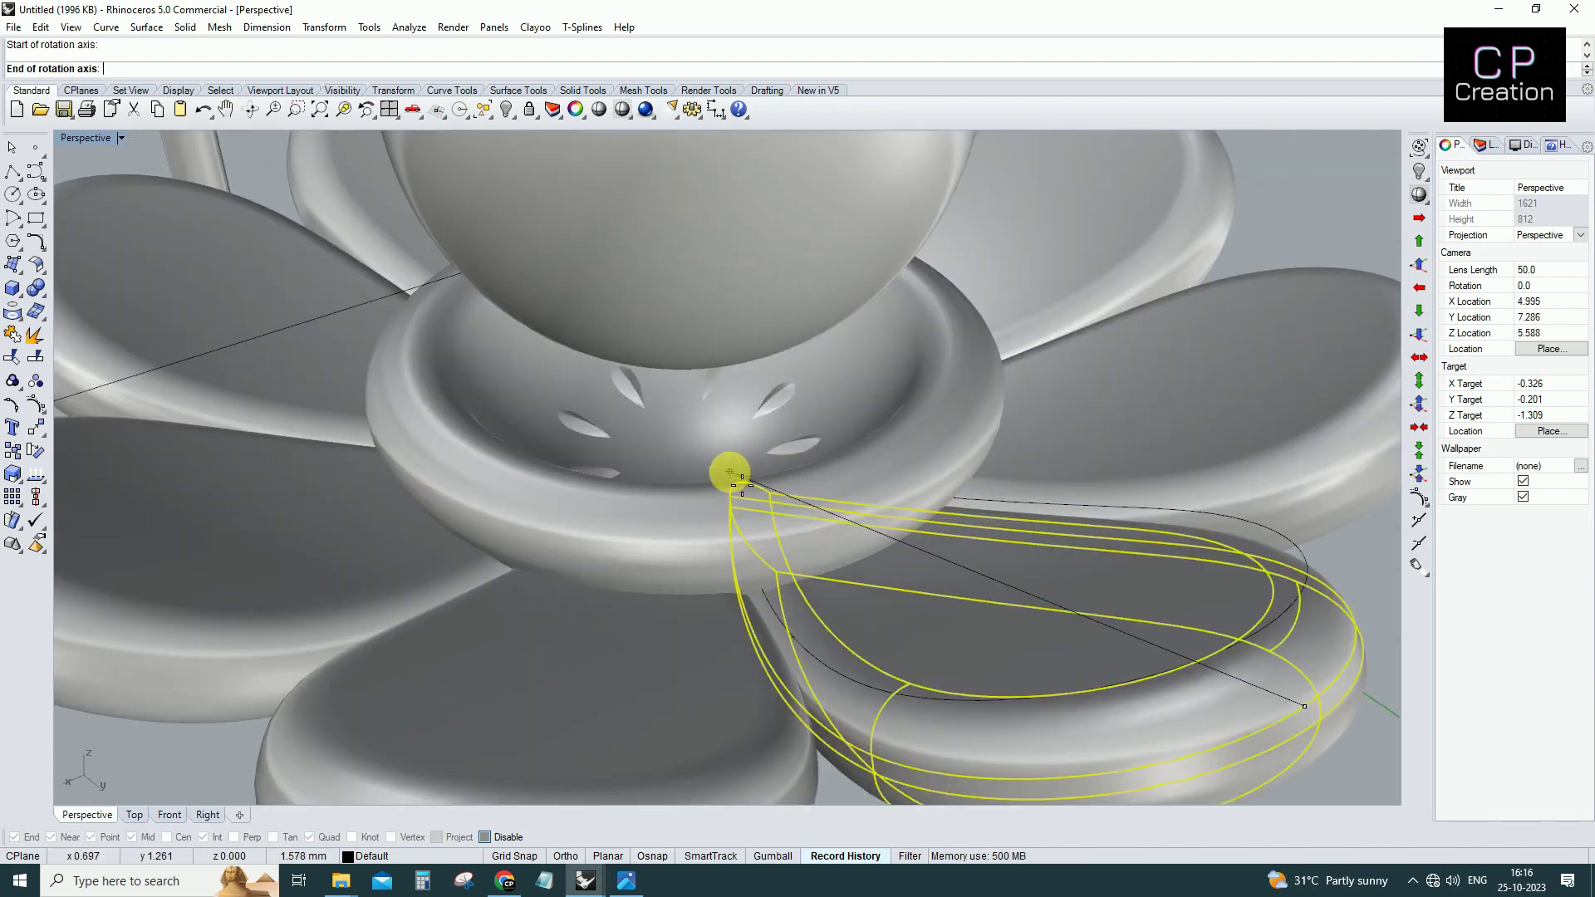
{"action": "left_click", "coordinate": [738, 485]}
{"action": "scroll", "coordinate": [737, 486], "scroll_direction": "down", "scroll_amount": 5}
{"action": "left_click", "coordinate": [914, 400]}
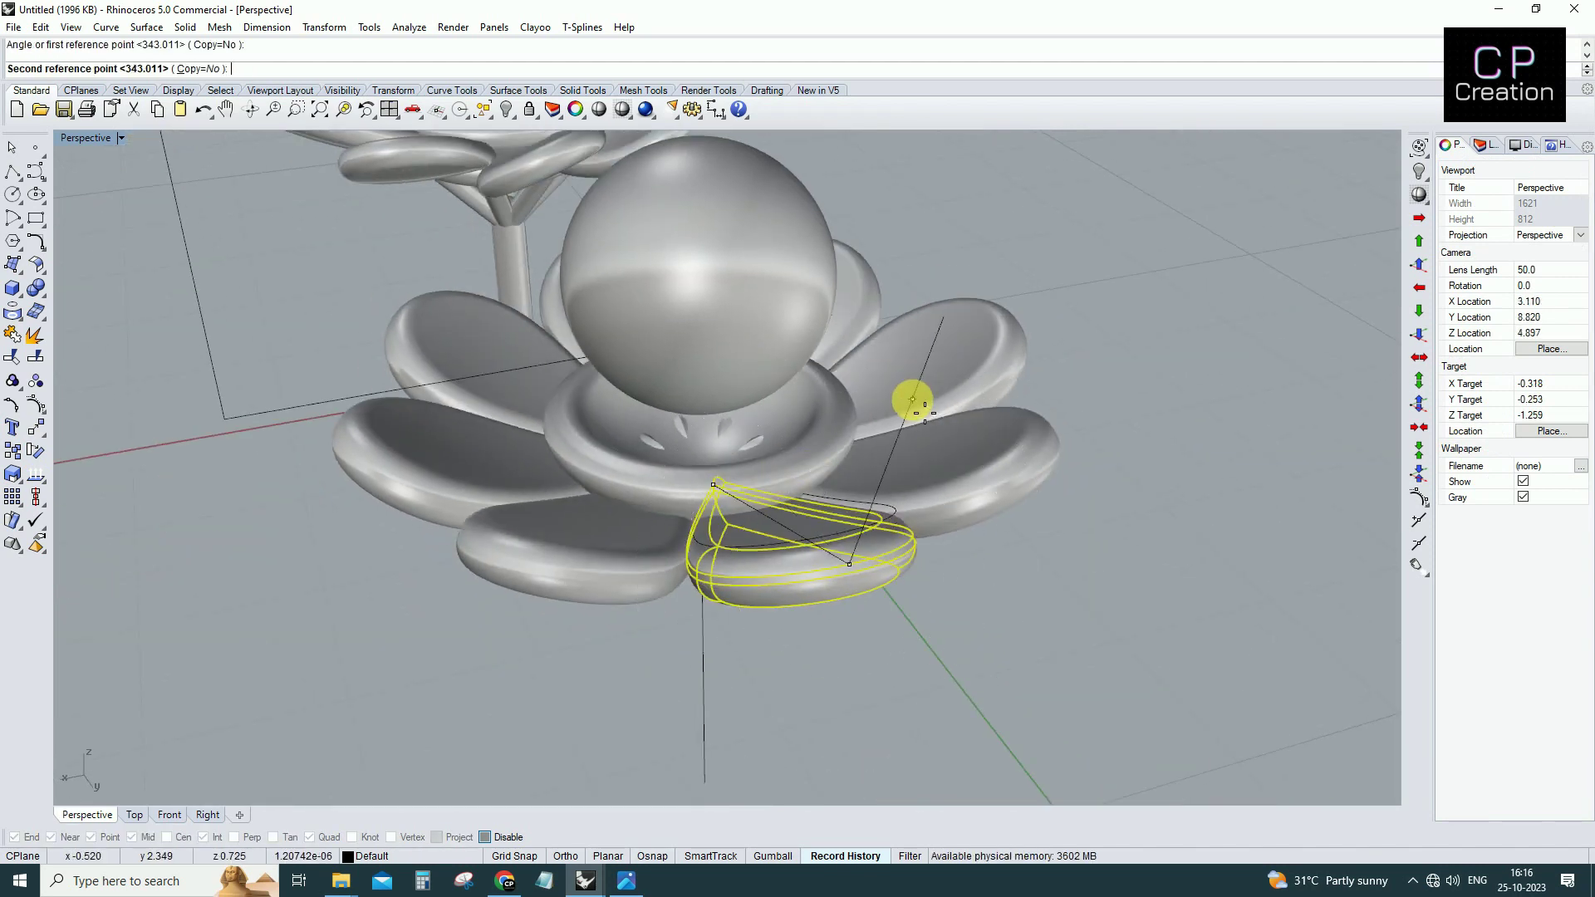
{"action": "left_click", "coordinate": [887, 344]}
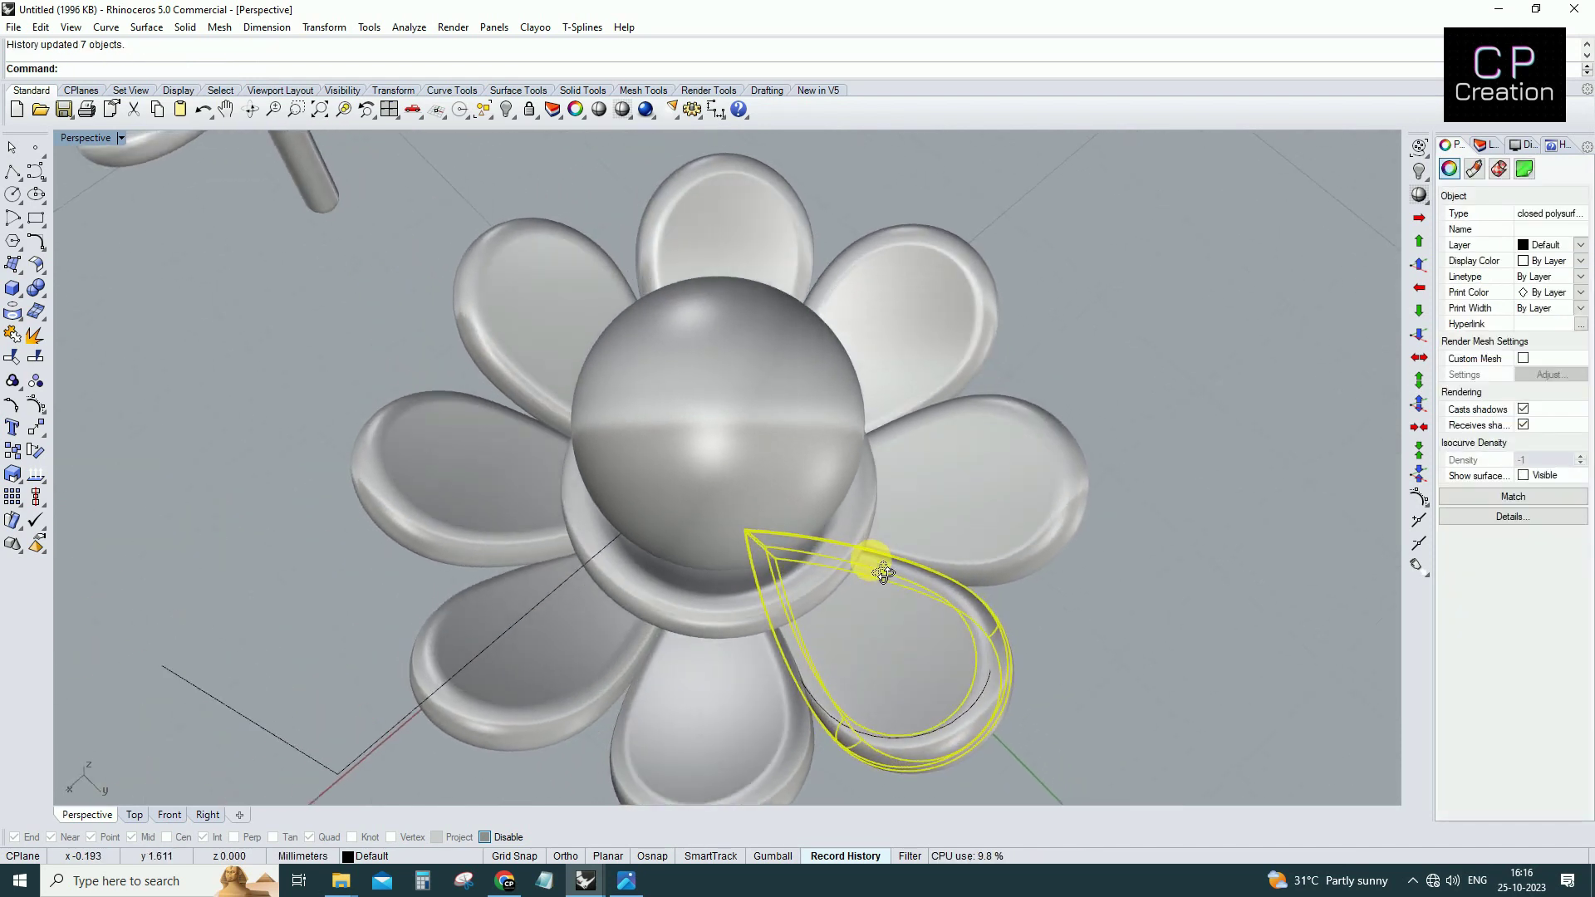
Inspect the tilted flower in Top and Perspective views and undo an accidental petal move.
{"action": "right_click_drag", "start_coordinate": [853, 502], "coordinate": [919, 605]}
{"action": "key", "text": "ctrl+F1"}
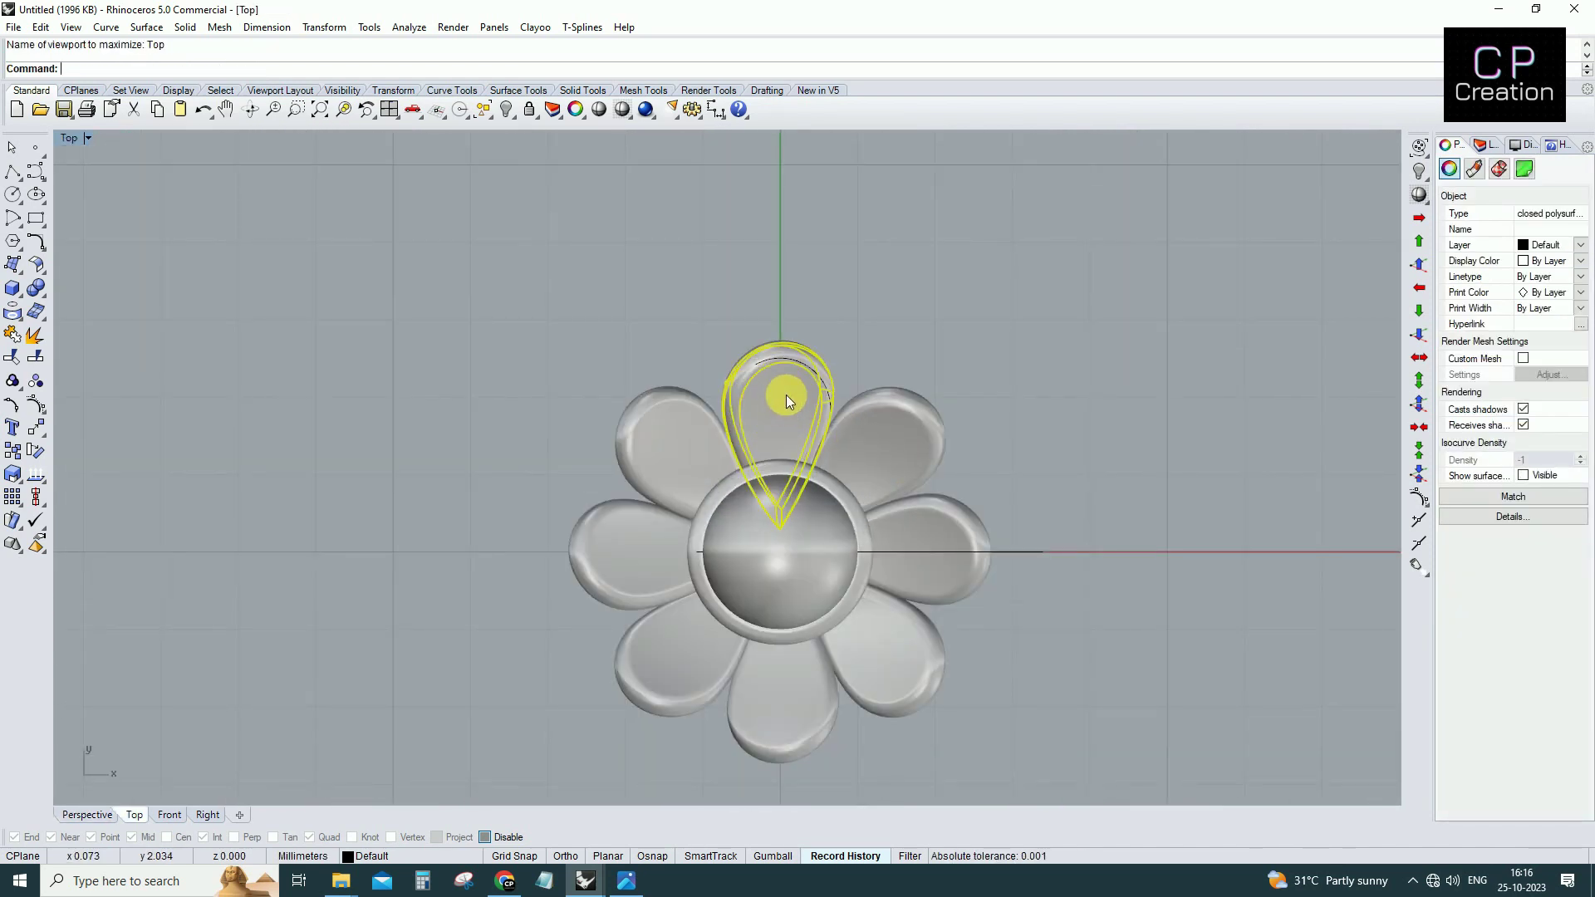
{"action": "key", "text": "ctrl+F3"}
{"action": "mouse_move", "coordinate": [811, 402]}
{"action": "right_mouse_down"}
{"action": "mouse_move", "coordinate": [872, 463]}
{"action": "mouse_move", "coordinate": [986, 445]}
{"action": "mouse_move", "coordinate": [843, 451]}
{"action": "mouse_move", "coordinate": [942, 430]}
{"action": "mouse_move", "coordinate": [858, 398]}
{"action": "mouse_move", "coordinate": [830, 338]}
{"action": "mouse_move", "coordinate": [514, 370]}
{"action": "mouse_move", "coordinate": [849, 475]}
{"action": "right_mouse_up"}
{"action": "left_click_drag", "start_coordinate": [849, 476], "coordinate": [862, 498]}
{"action": "key", "text": "ctrl+z"}
Reselect the petal and repeat Rotate3D about its base to set the final outward tilt.
{"action": "left_click", "coordinate": [856, 500]}
{"action": "right_click", "coordinate": [38, 451]}
{"action": "left_click", "coordinate": [772, 464]}
{"action": "left_click", "coordinate": [919, 534]}
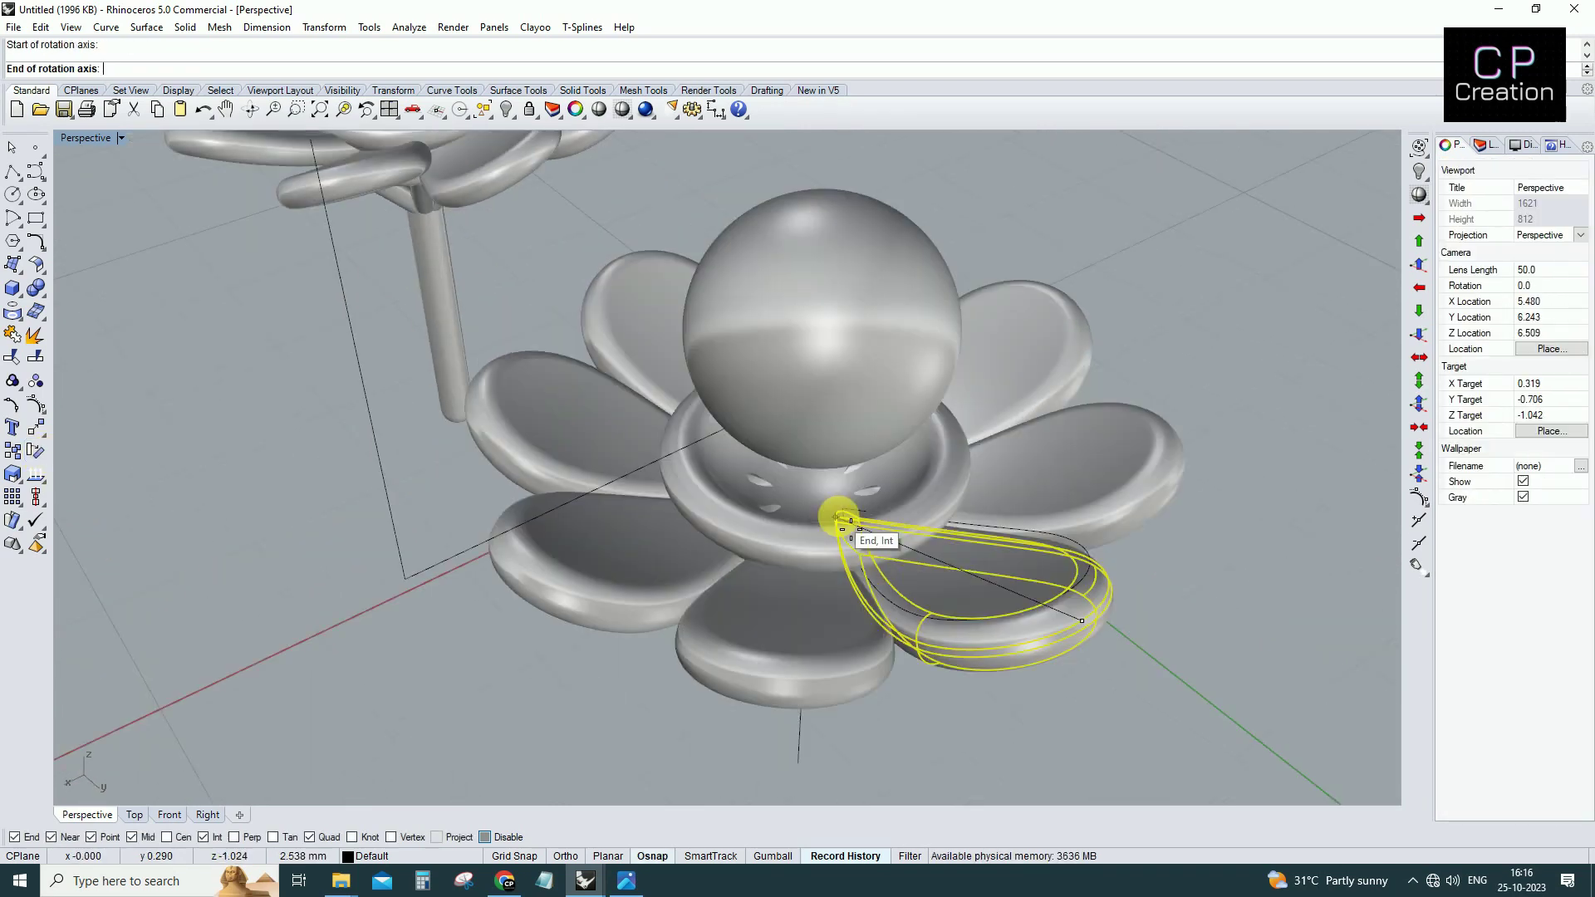
{"action": "right_click_drag", "start_coordinate": [920, 535], "coordinate": [1057, 442]}
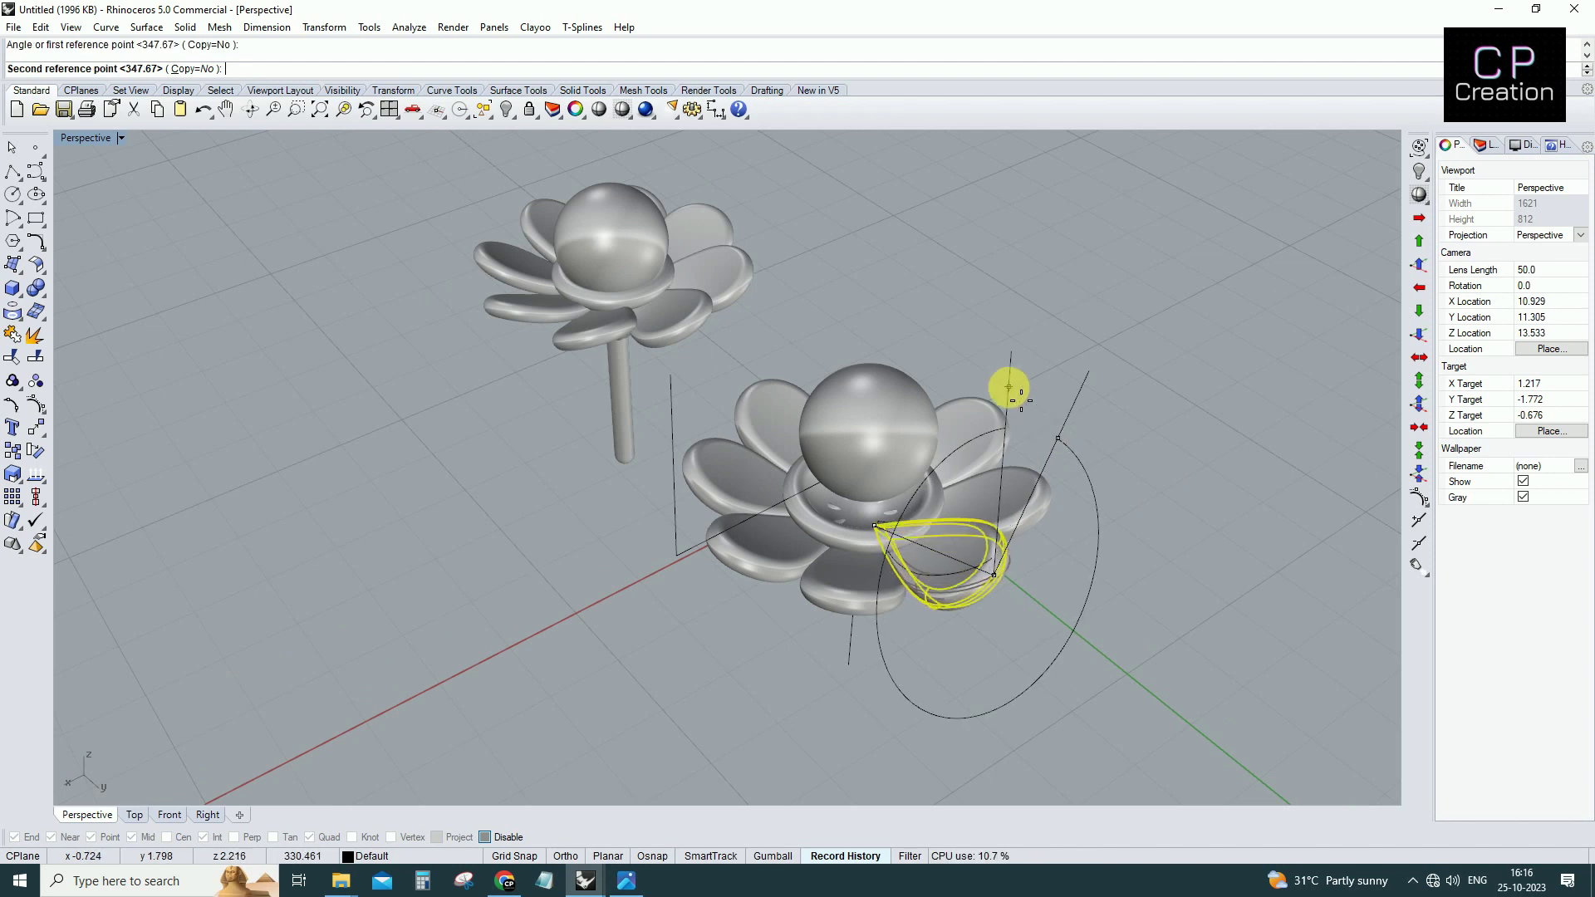
{"action": "key", "text": "Escape"}
{"action": "right_click_drag", "start_coordinate": [937, 559], "coordinate": [856, 515]}
{"action": "scroll", "coordinate": [843, 565], "scroll_direction": "up", "scroll_amount": 3}
{"action": "key", "text": "Return"}
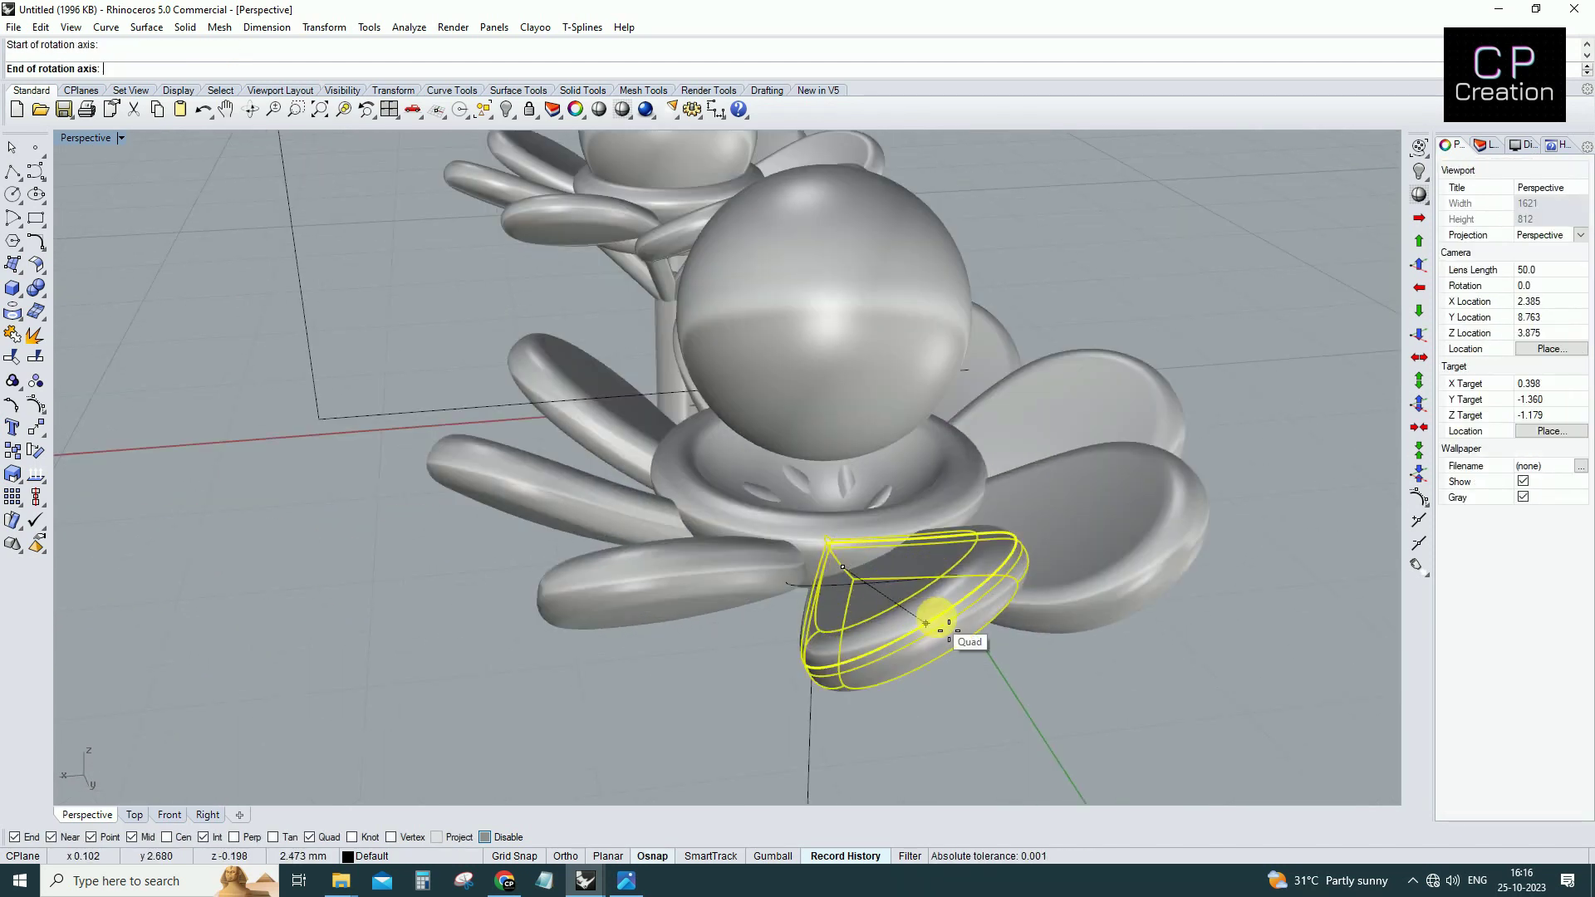
{"action": "left_click", "coordinate": [1100, 429]}
{"action": "left_click", "coordinate": [1123, 453]}
{"action": "mouse_move", "coordinate": [1124, 457]}
{"action": "right_mouse_down"}
{"action": "mouse_move", "coordinate": [933, 577]}
{"action": "mouse_move", "coordinate": [880, 582]}
{"action": "mouse_move", "coordinate": [906, 541]}
{"action": "right_mouse_up"}
Select the cup ring beneath the pearl.
{"action": "key", "text": "Escape"}
{"action": "left_click", "coordinate": [889, 551]}
{"action": "key", "text": "Escape"}
{"action": "left_click", "coordinate": [909, 508]}
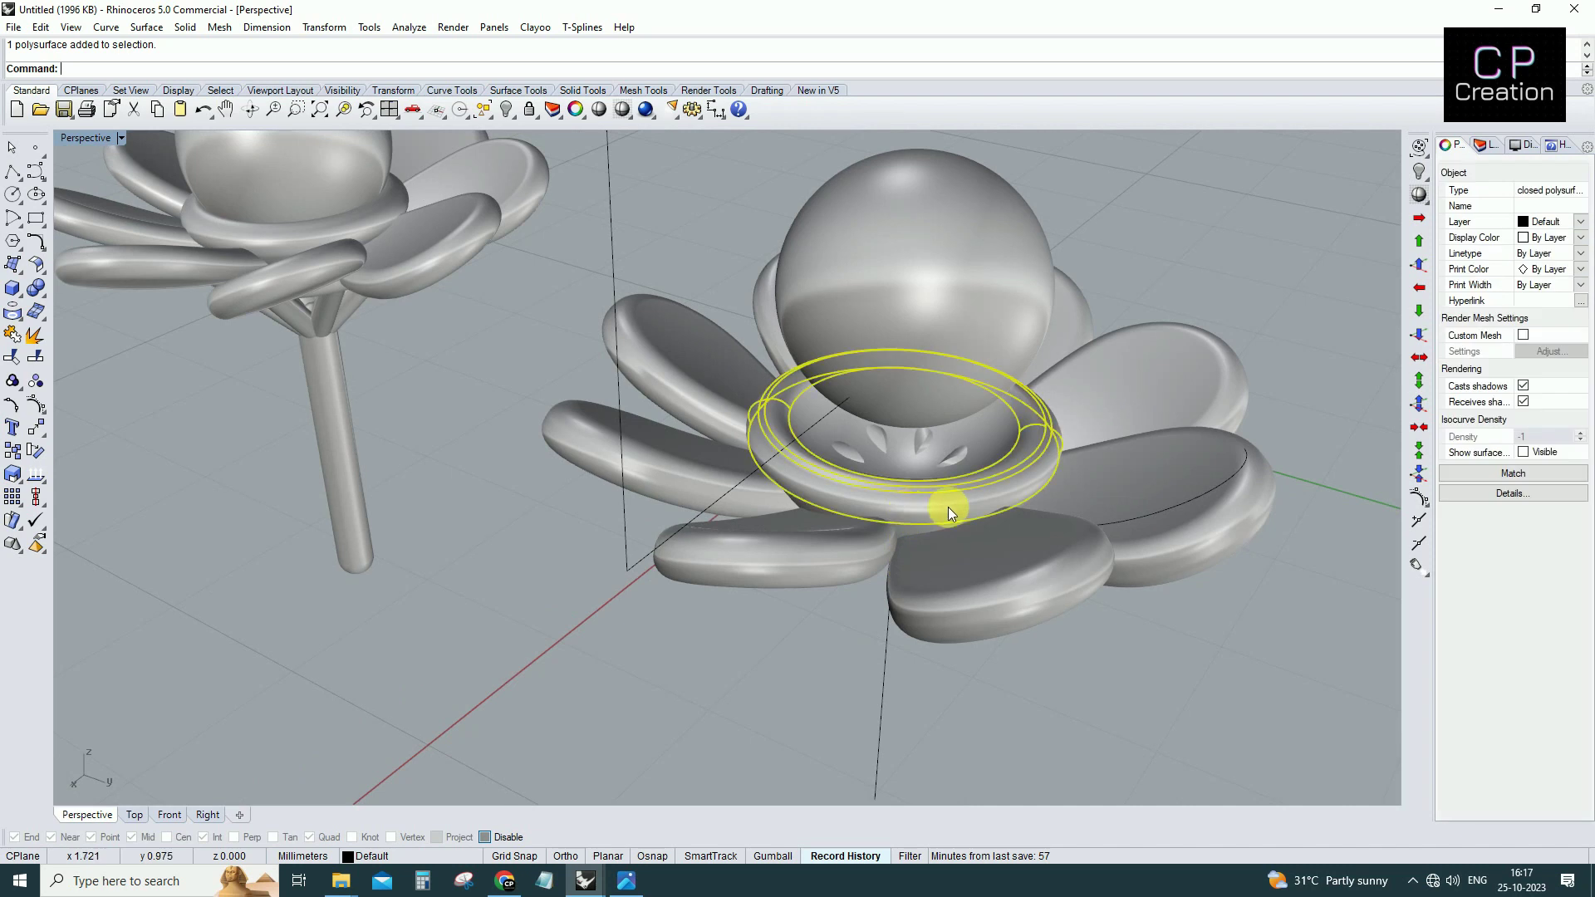
Nudge the cup ring up and step the pearl down so it sits deeper.
{"action": "left_click", "coordinate": [1425, 266]}
{"action": "right_click_drag", "start_coordinate": [886, 477], "coordinate": [881, 363]}
{"action": "key", "text": "Escape"}
{"action": "left_click", "coordinate": [1417, 334]}
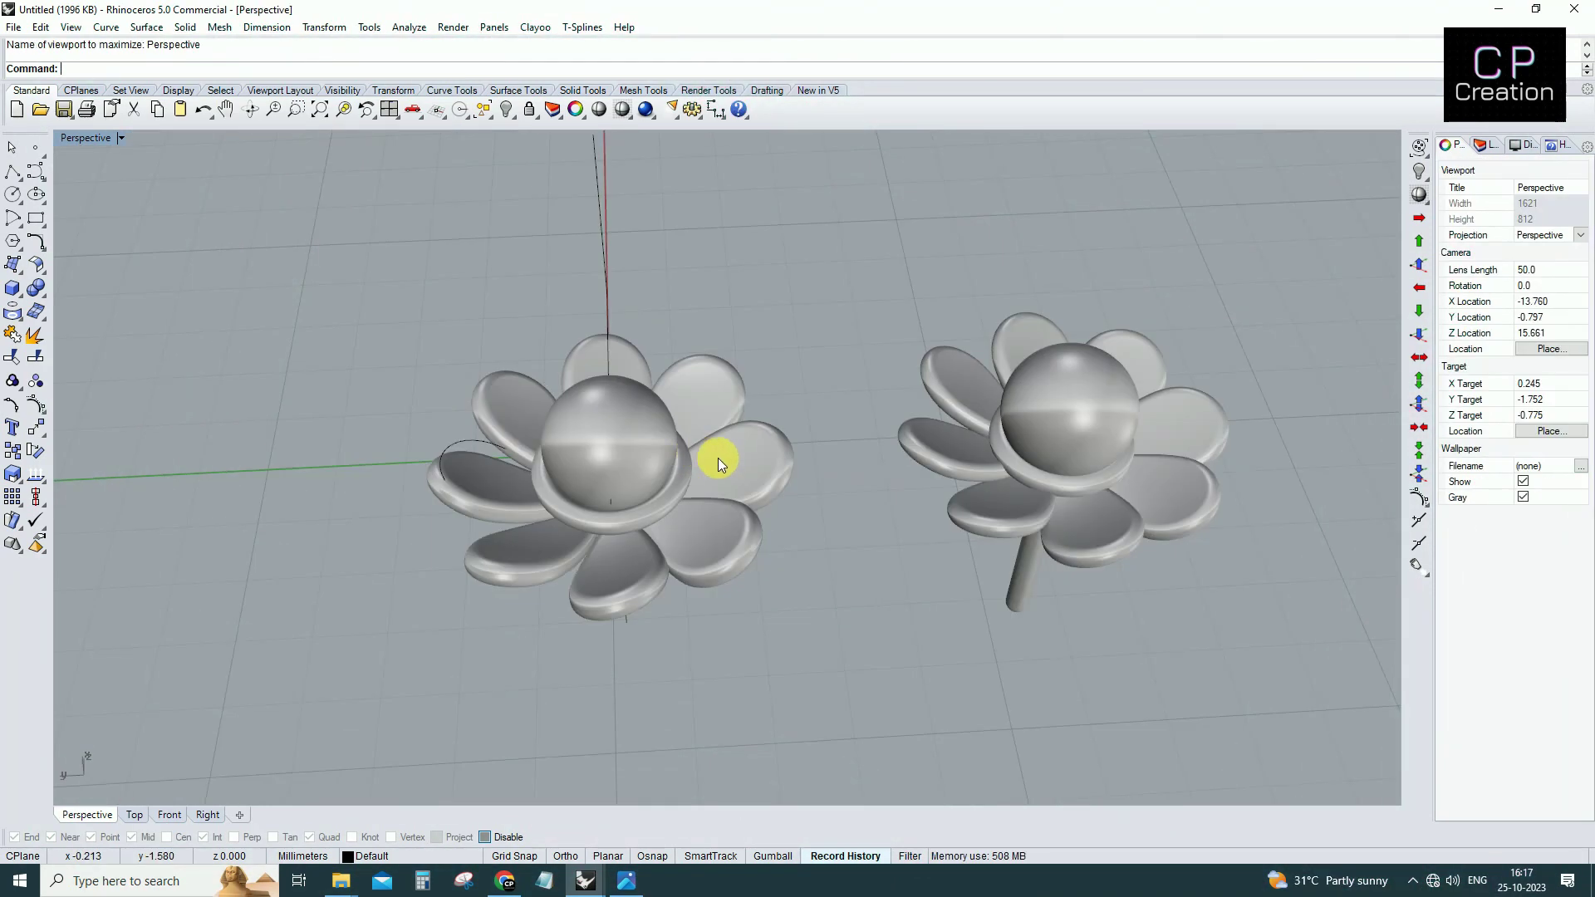
{"action": "mouse_move", "coordinate": [722, 456]}
{"action": "right_mouse_down"}
{"action": "mouse_move", "coordinate": [731, 445]}
{"action": "mouse_move", "coordinate": [709, 462]}
{"action": "right_mouse_up"}
{"action": "key", "text": "ctrl+F1"}
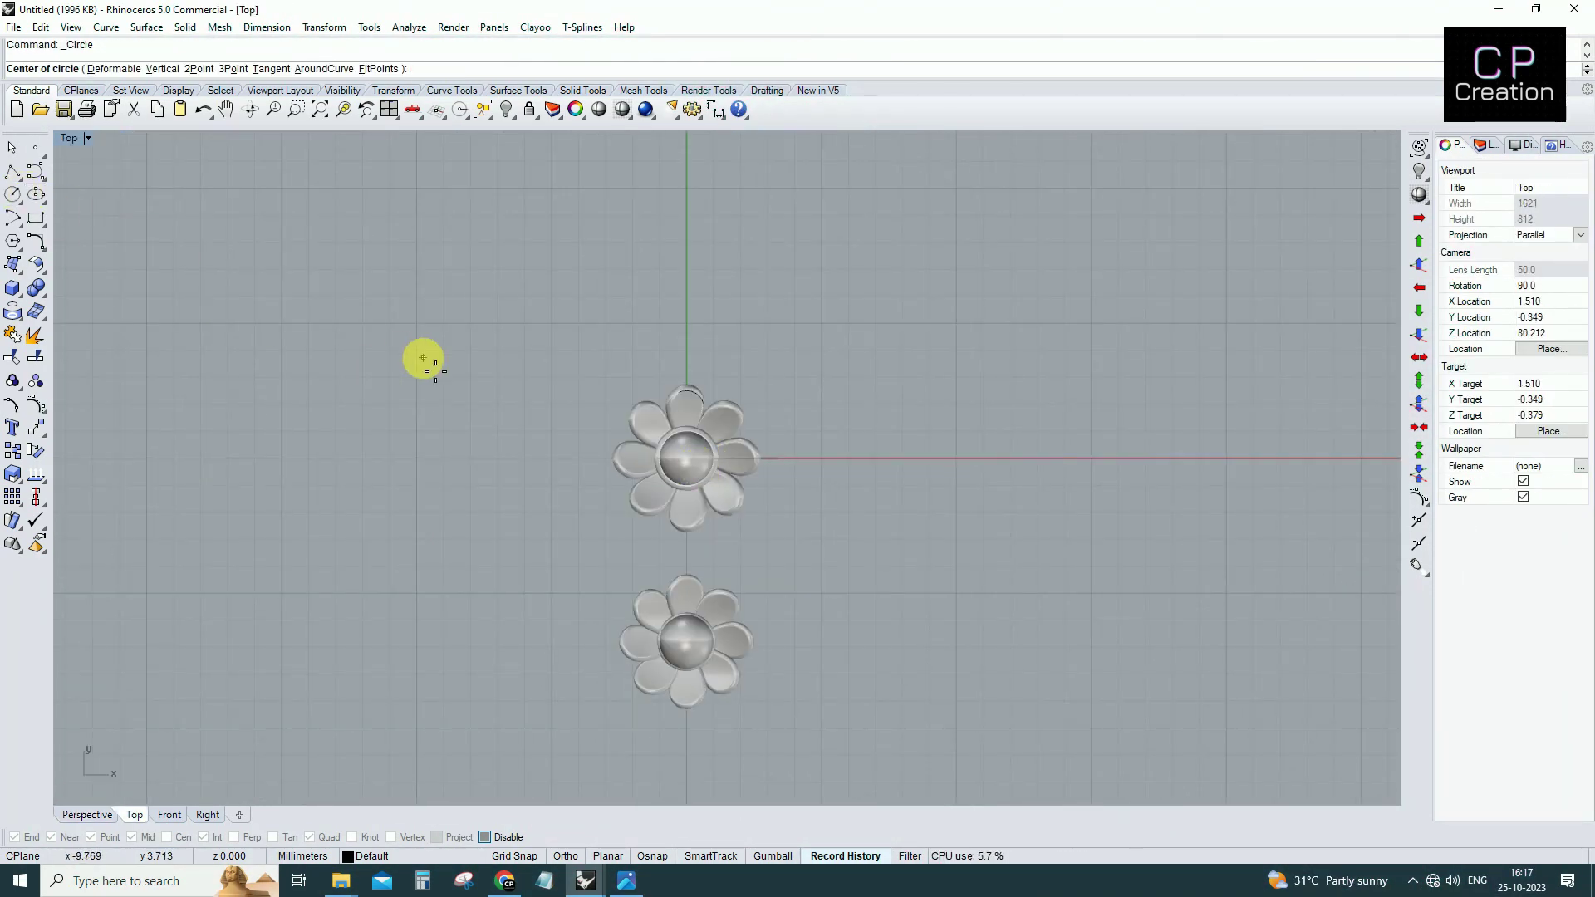
Draw a circle around the flower centre in wireframe Top view.
{"action": "key", "text": "ctrl+alt+w"}
{"action": "scroll", "coordinate": [545, 402], "scroll_direction": "up", "scroll_amount": 8}
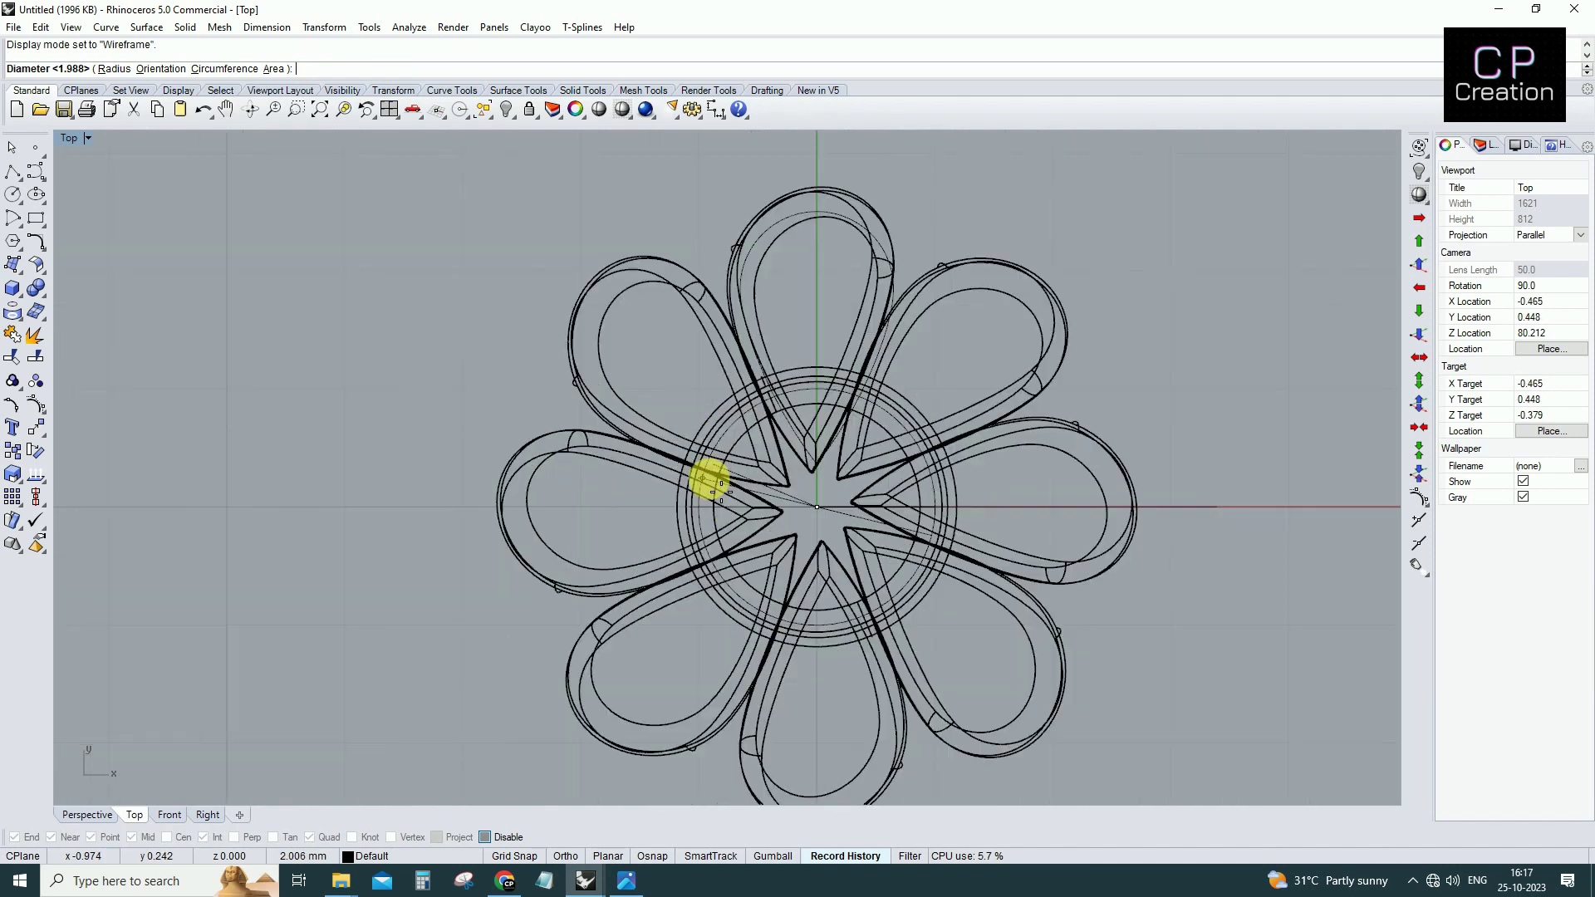
{"action": "scroll", "coordinate": [731, 357], "scroll_direction": "up", "scroll_amount": 5}
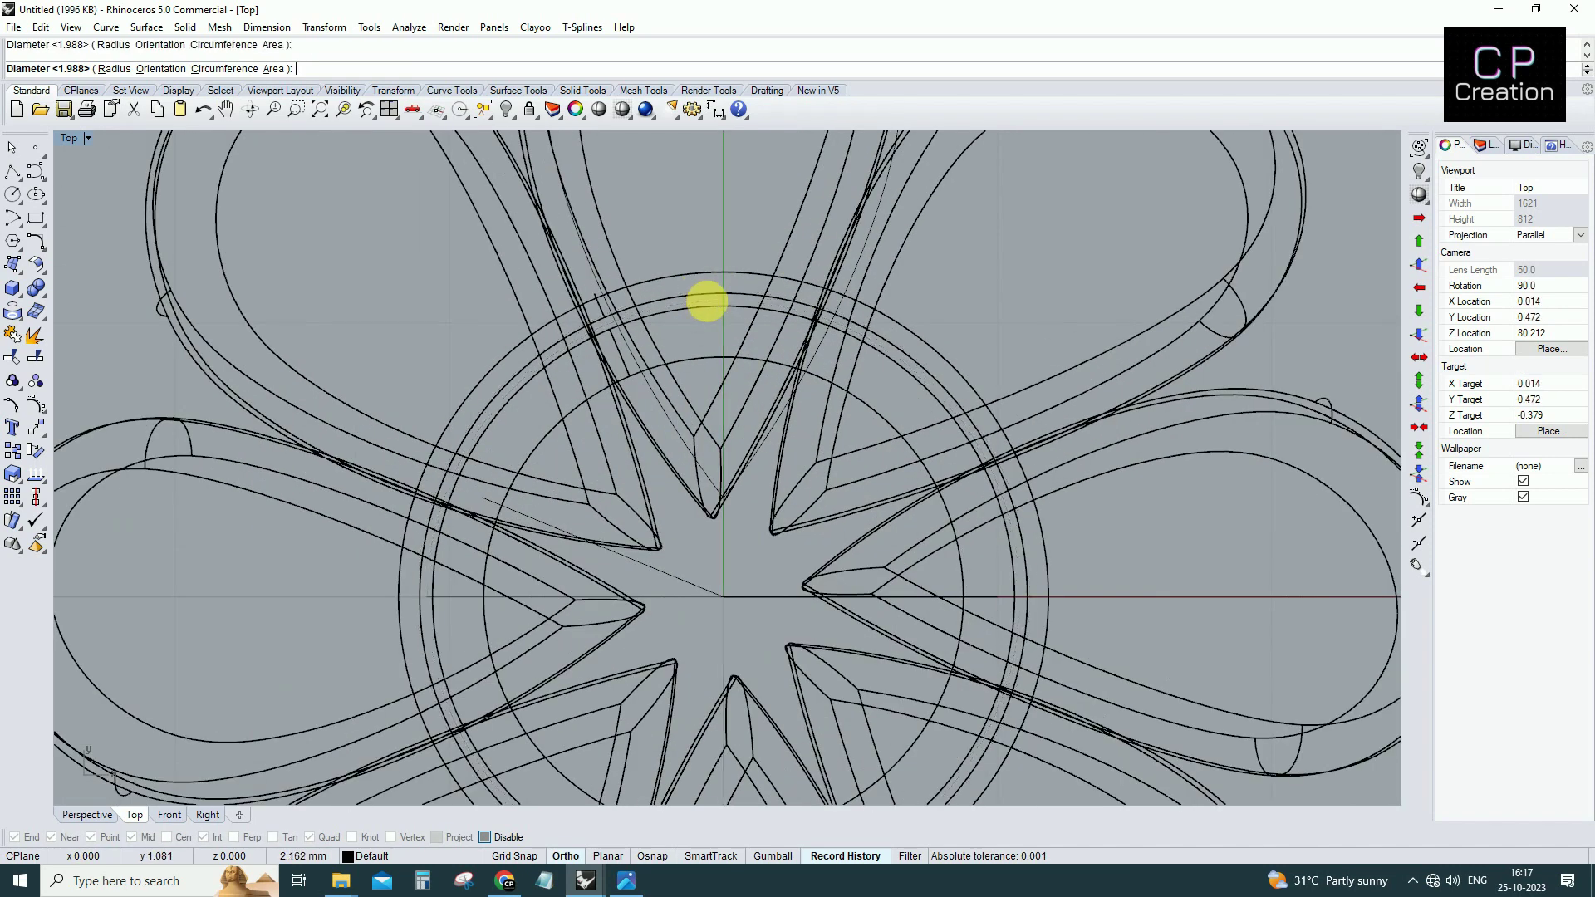
{"action": "left_click", "coordinate": [706, 300]}
{"action": "left_click", "coordinate": [706, 301]}
{"action": "scroll", "coordinate": [714, 307], "scroll_direction": "down", "scroll_amount": 6}
{"action": "scroll", "coordinate": [655, 324], "scroll_direction": "up", "scroll_amount": 3}
{"action": "scroll", "coordinate": [651, 350], "scroll_direction": "up", "scroll_amount": 2}
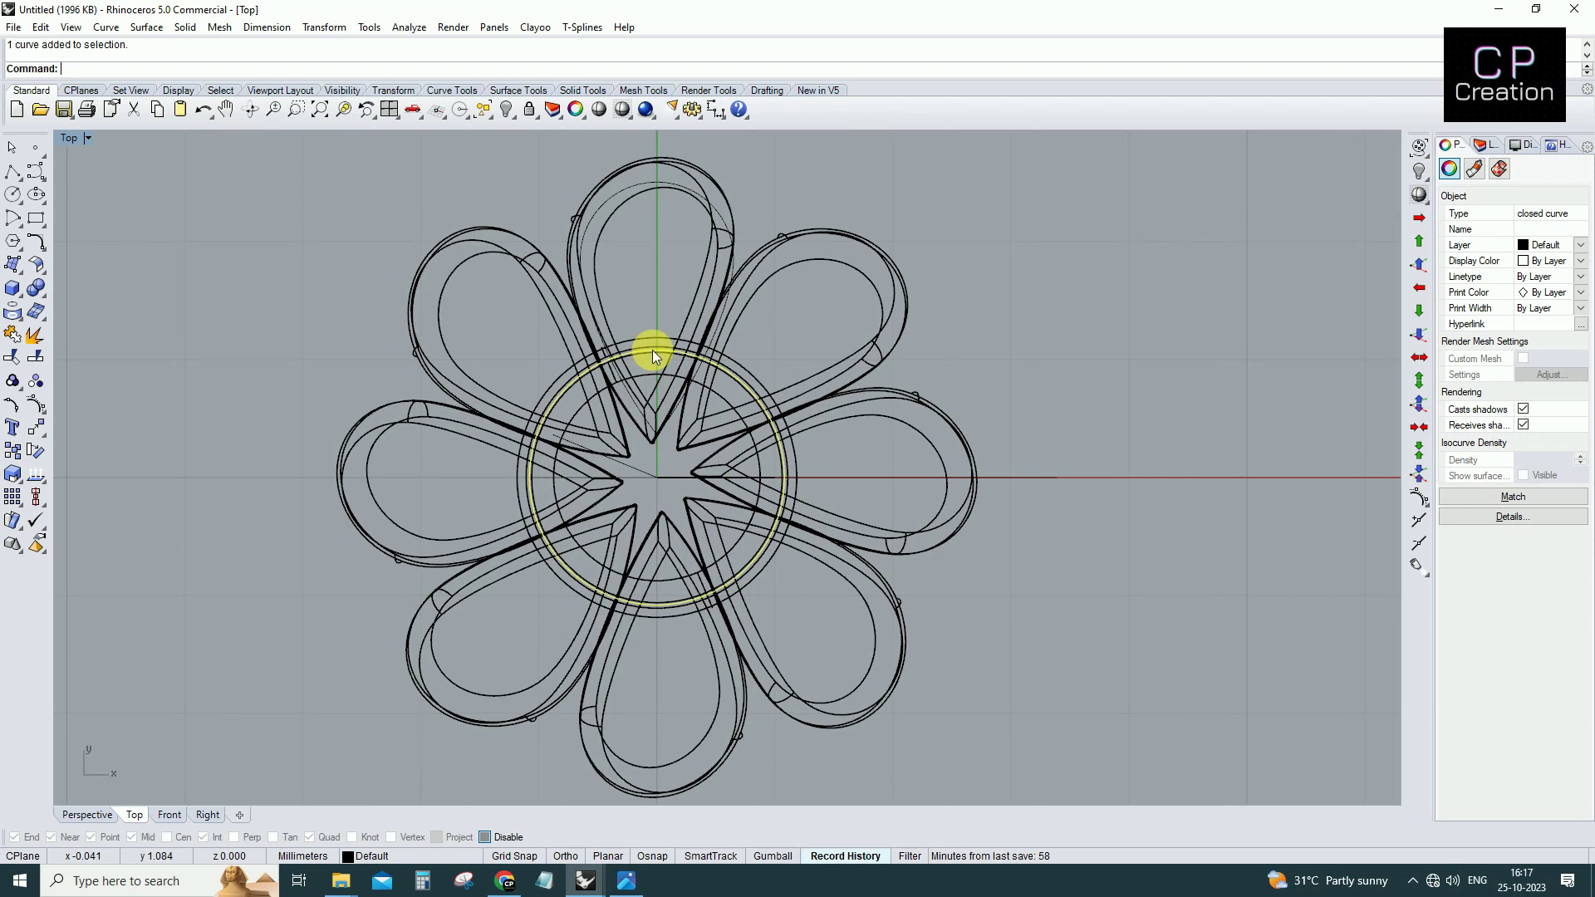
{"action": "scroll", "coordinate": [640, 365], "scroll_direction": "up", "scroll_amount": 2}
Cut away the petals' pointed inner ends inside the circle.
{"action": "left_click", "coordinate": [629, 372]}
{"action": "scroll", "coordinate": [640, 364], "scroll_direction": "down", "scroll_amount": 2}
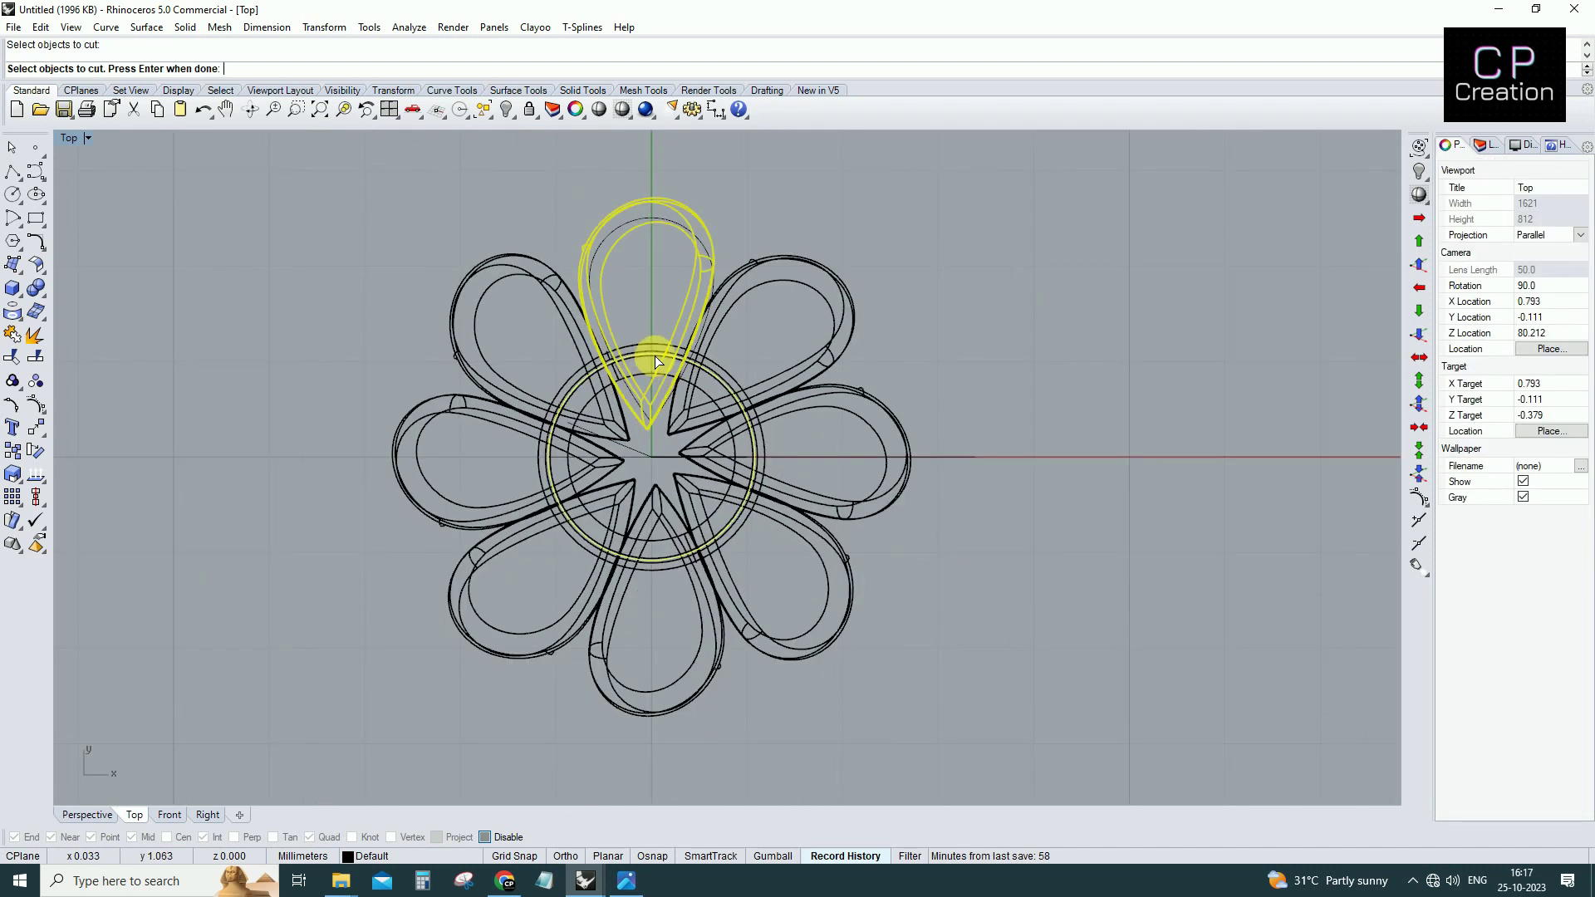
{"action": "scroll", "coordinate": [664, 359], "scroll_direction": "down", "scroll_amount": 1}
{"action": "left_click", "coordinate": [786, 437]}
{"action": "left_click", "coordinate": [764, 546]}
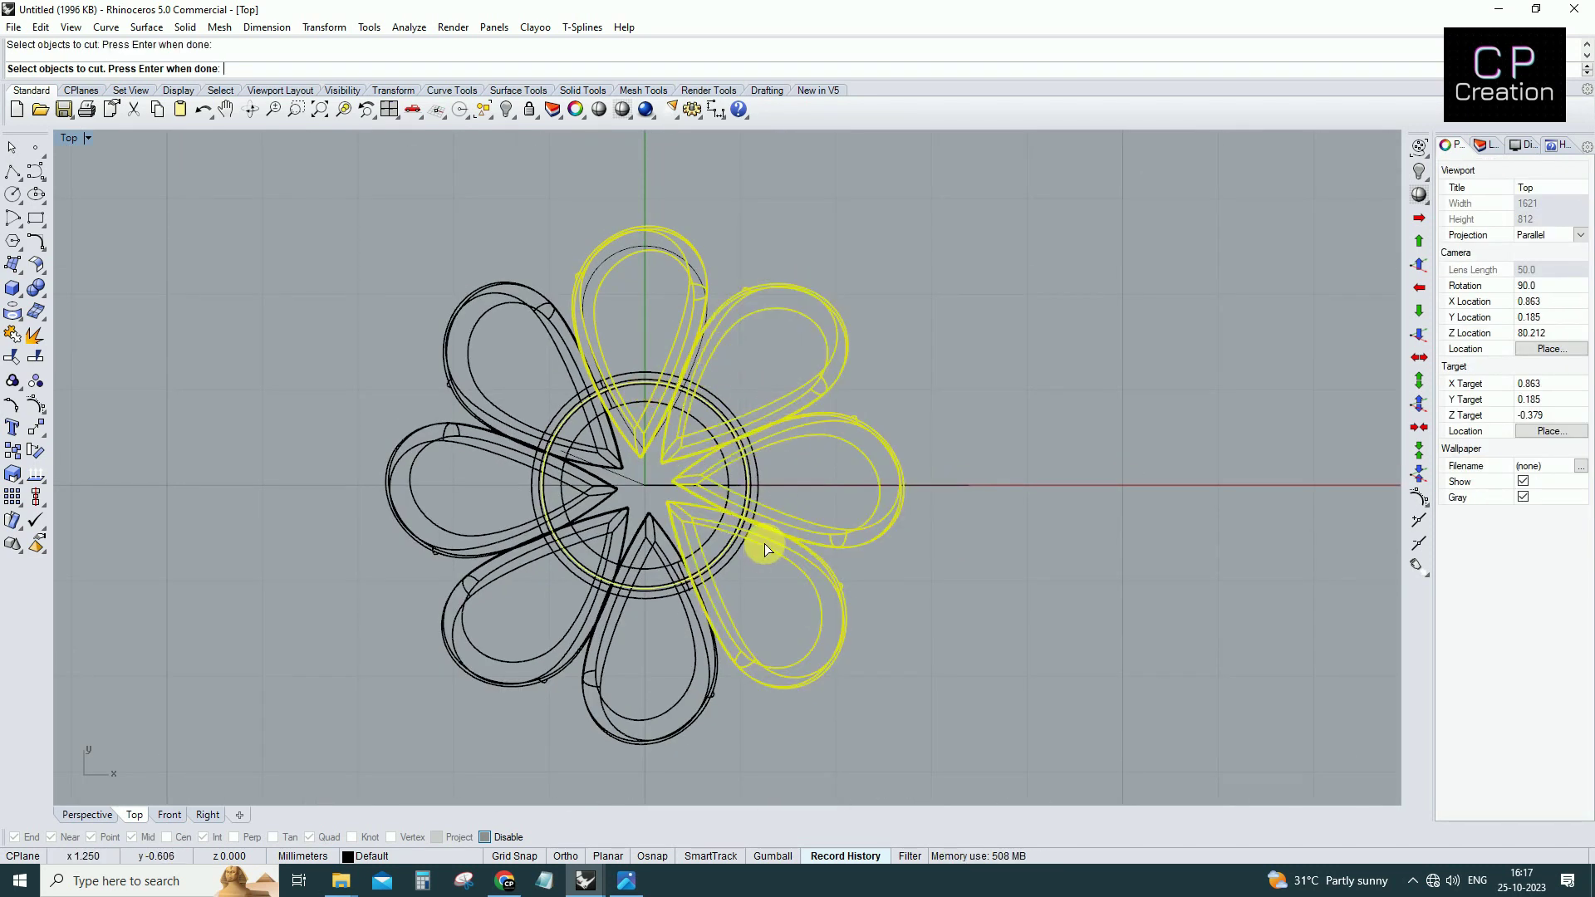
{"action": "left_click", "coordinate": [575, 611]}
{"action": "left_click", "coordinate": [507, 550]}
{"action": "left_click", "coordinate": [511, 421]}
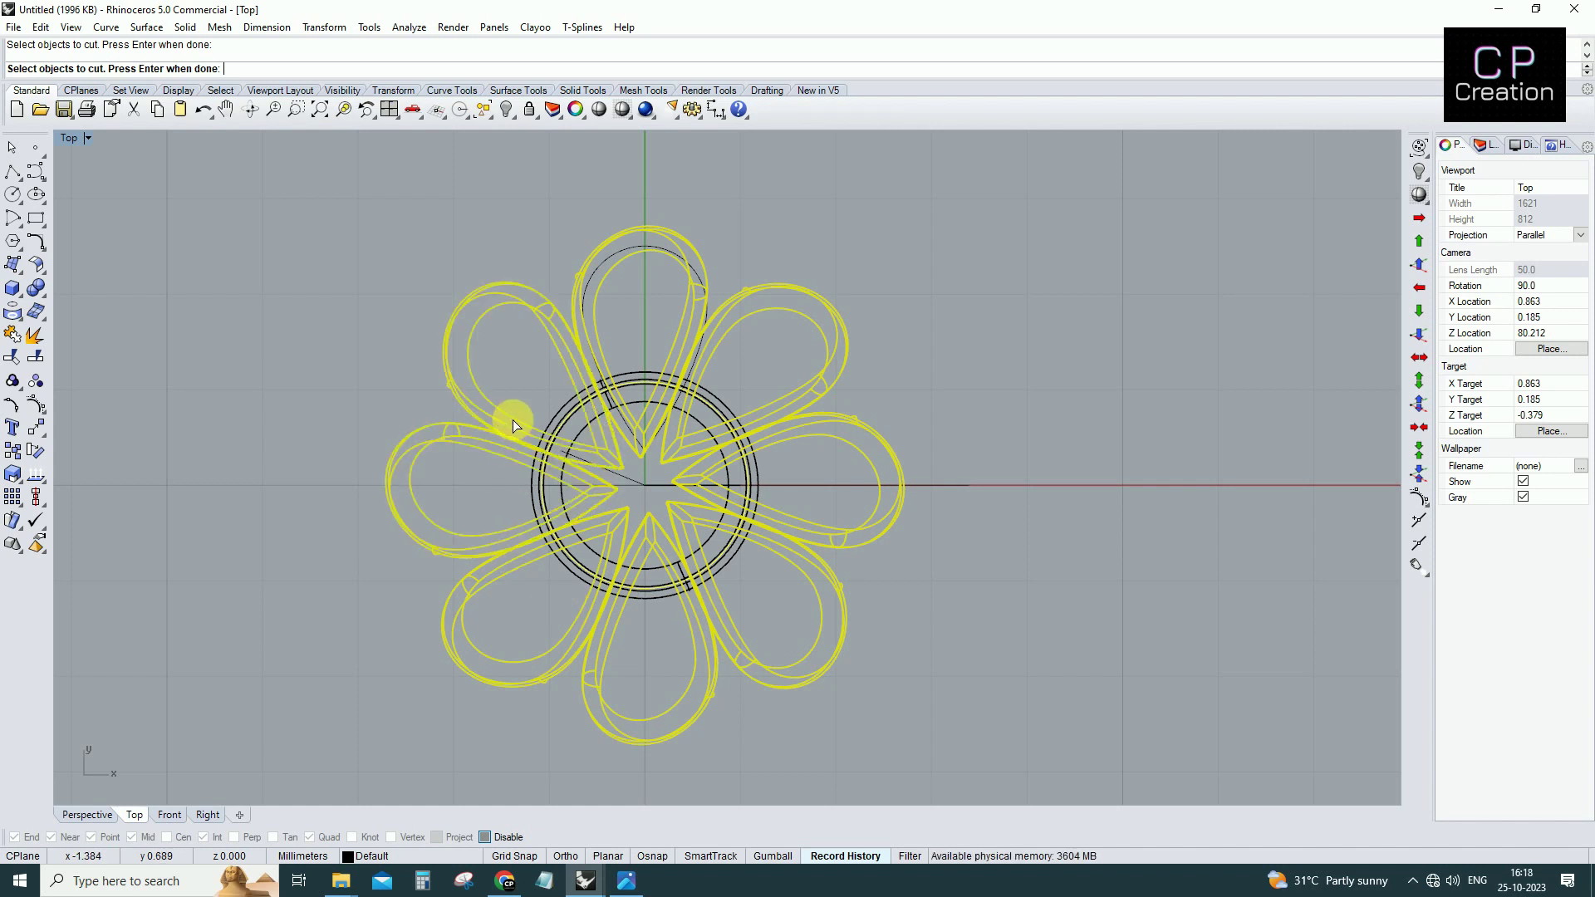
{"action": "key", "text": "Return"}
{"action": "key", "text": "Return"}
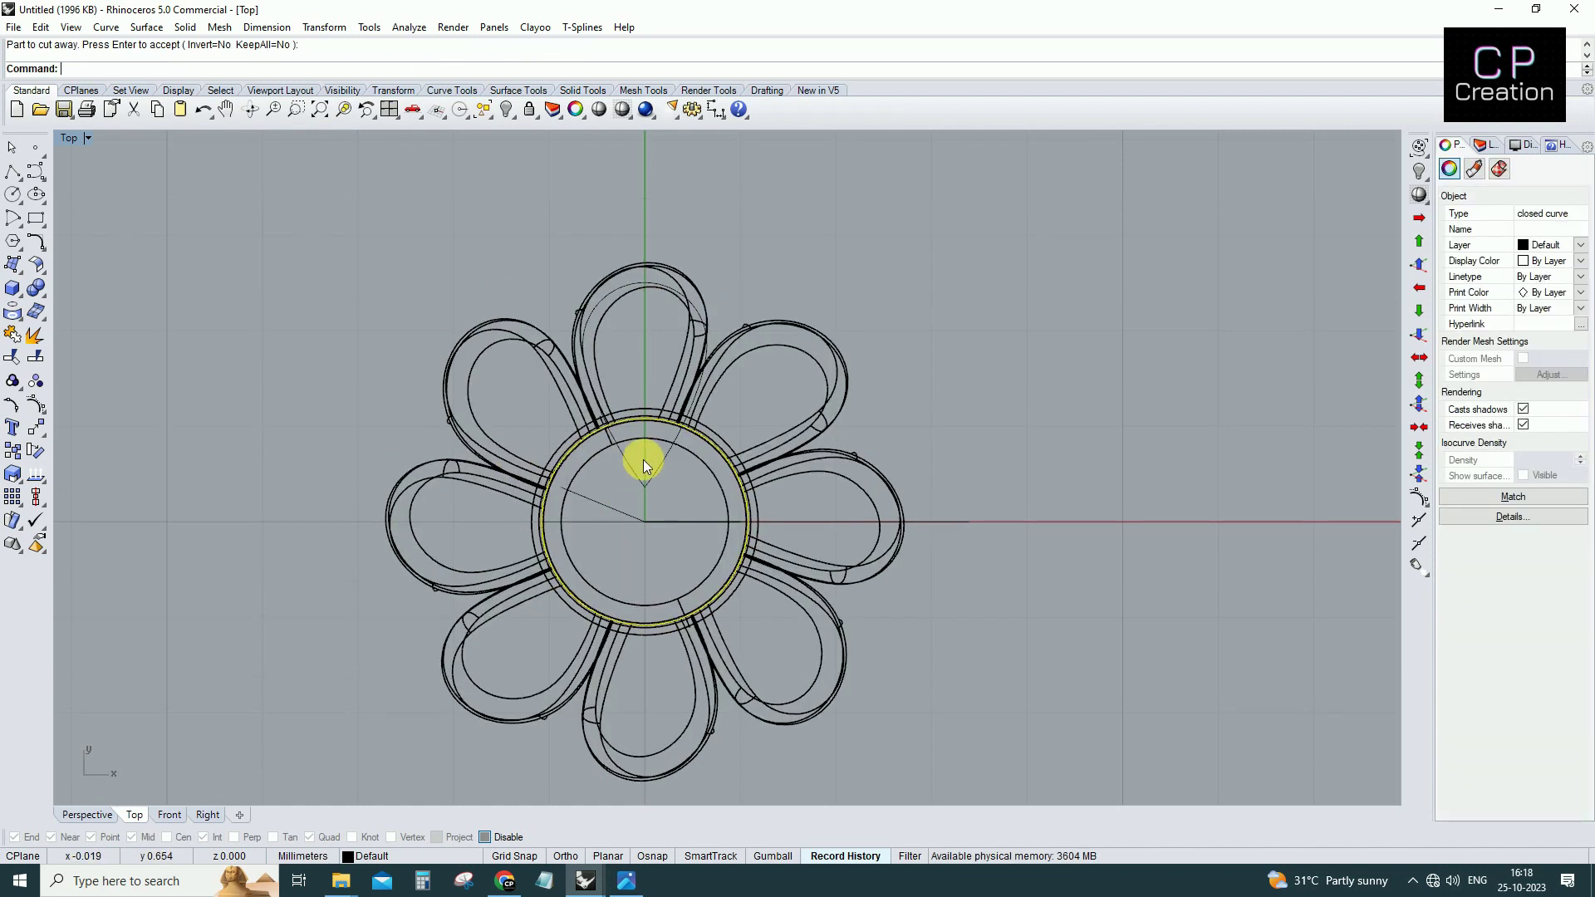
{"action": "key", "text": "ctrl+F4"}
{"action": "right_click_drag", "start_coordinate": [800, 492], "coordinate": [700, 484]}
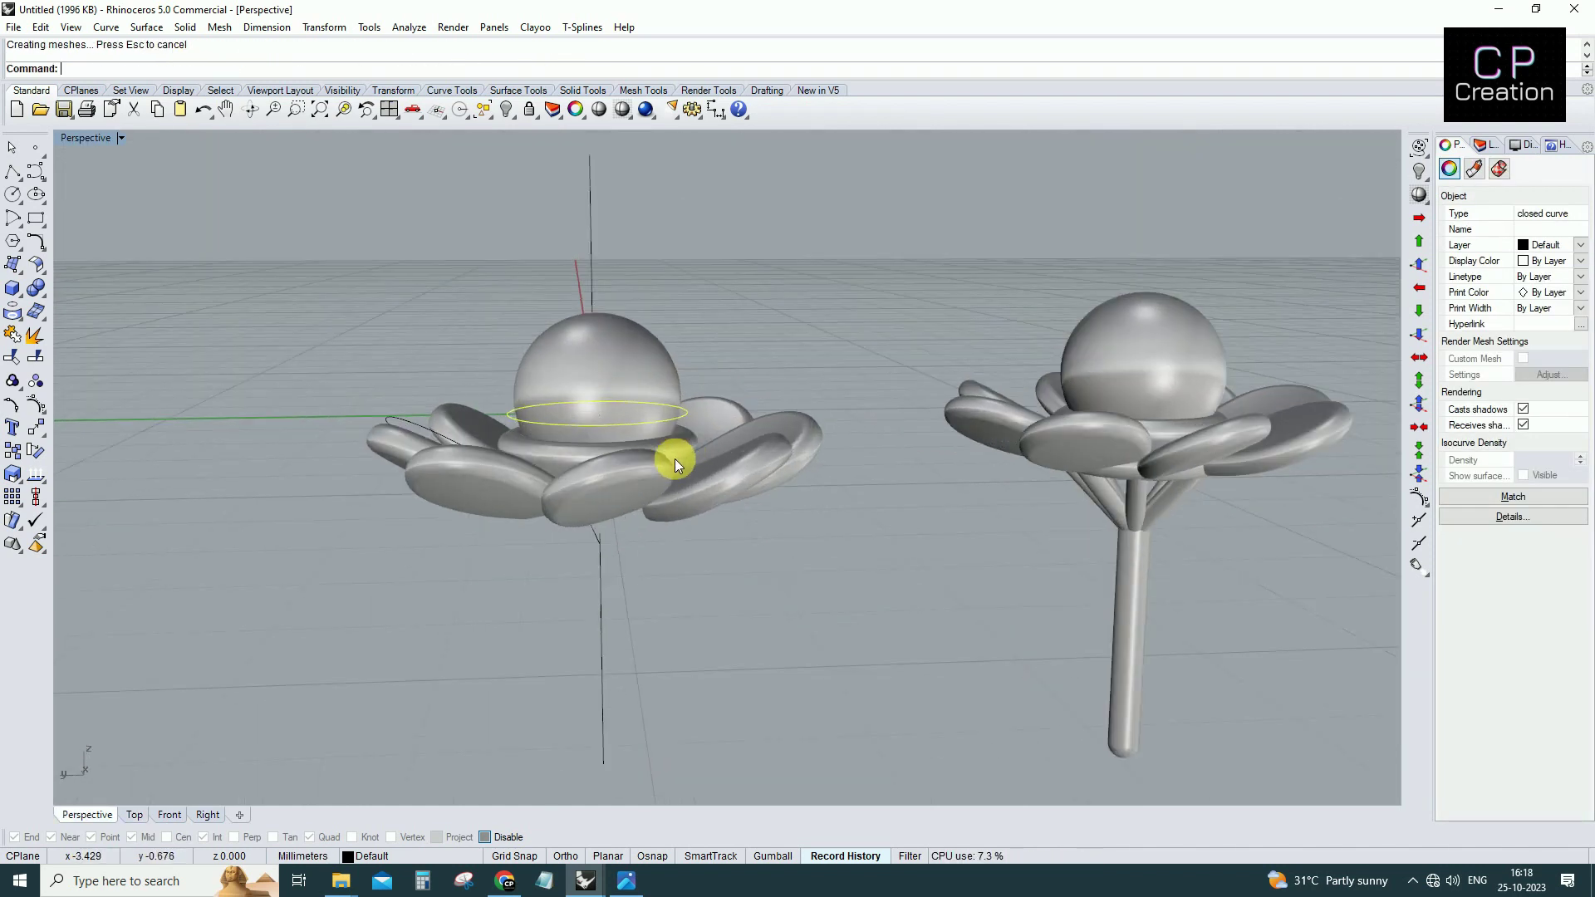
Pipe the centre circle into a ring at the default diameter.
{"action": "type", "text": "pipe"}
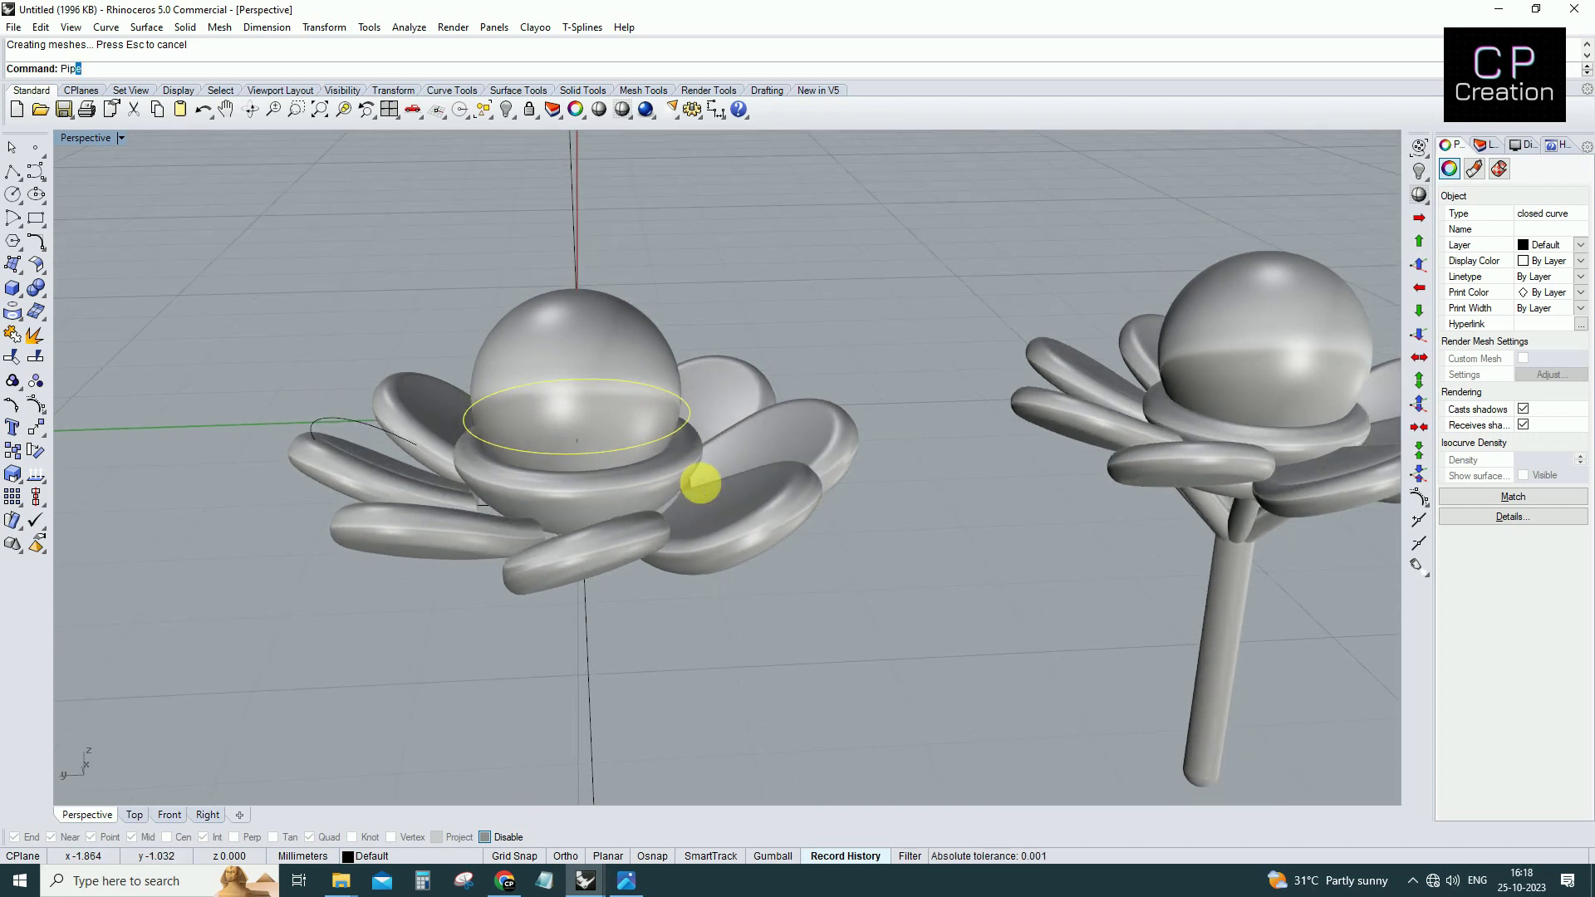
{"action": "key", "text": "Return"}
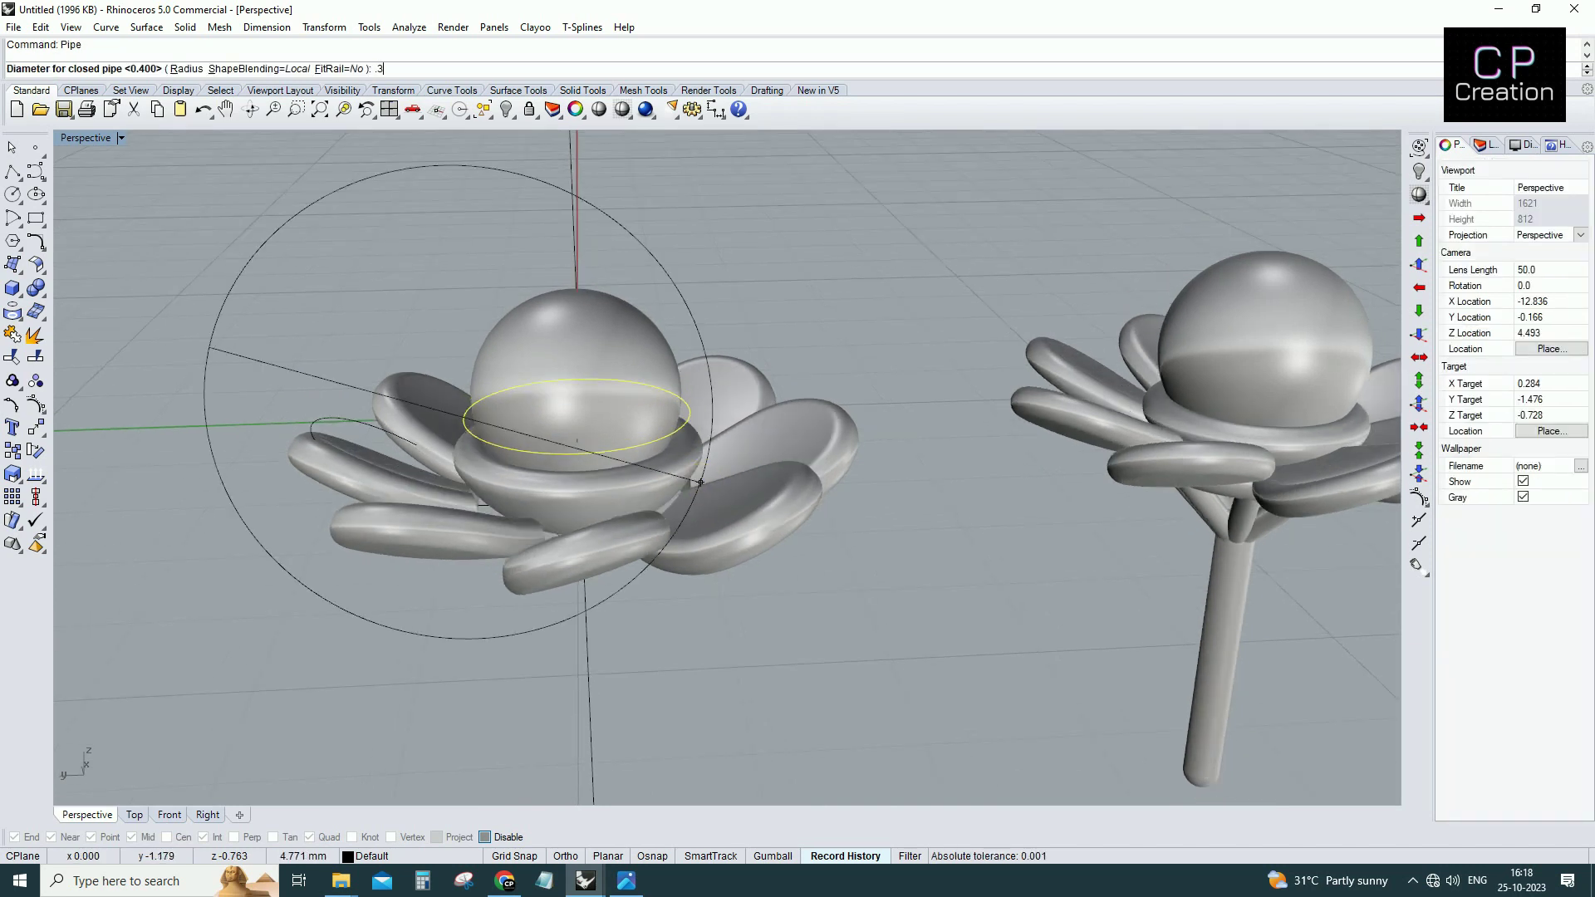
{"action": "key", "text": "Return"}
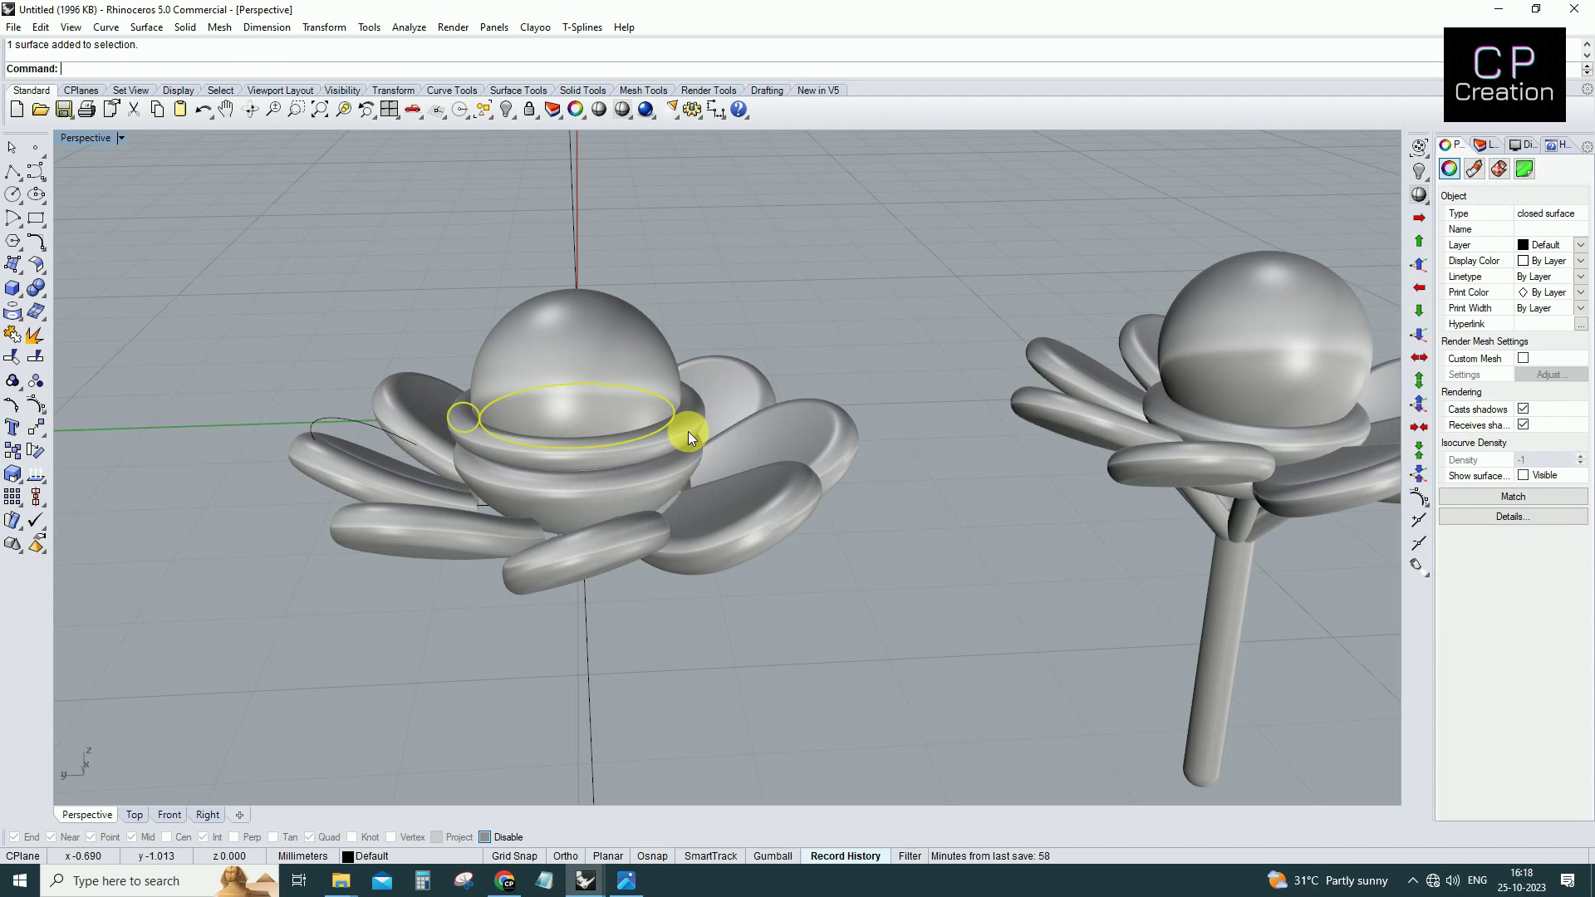
{"action": "key", "text": "ctrl+F2"}
Move the pipe ring down in the Front view to sit under the petals.
{"action": "type", "text": "m"}
{"action": "key", "text": "Return"}
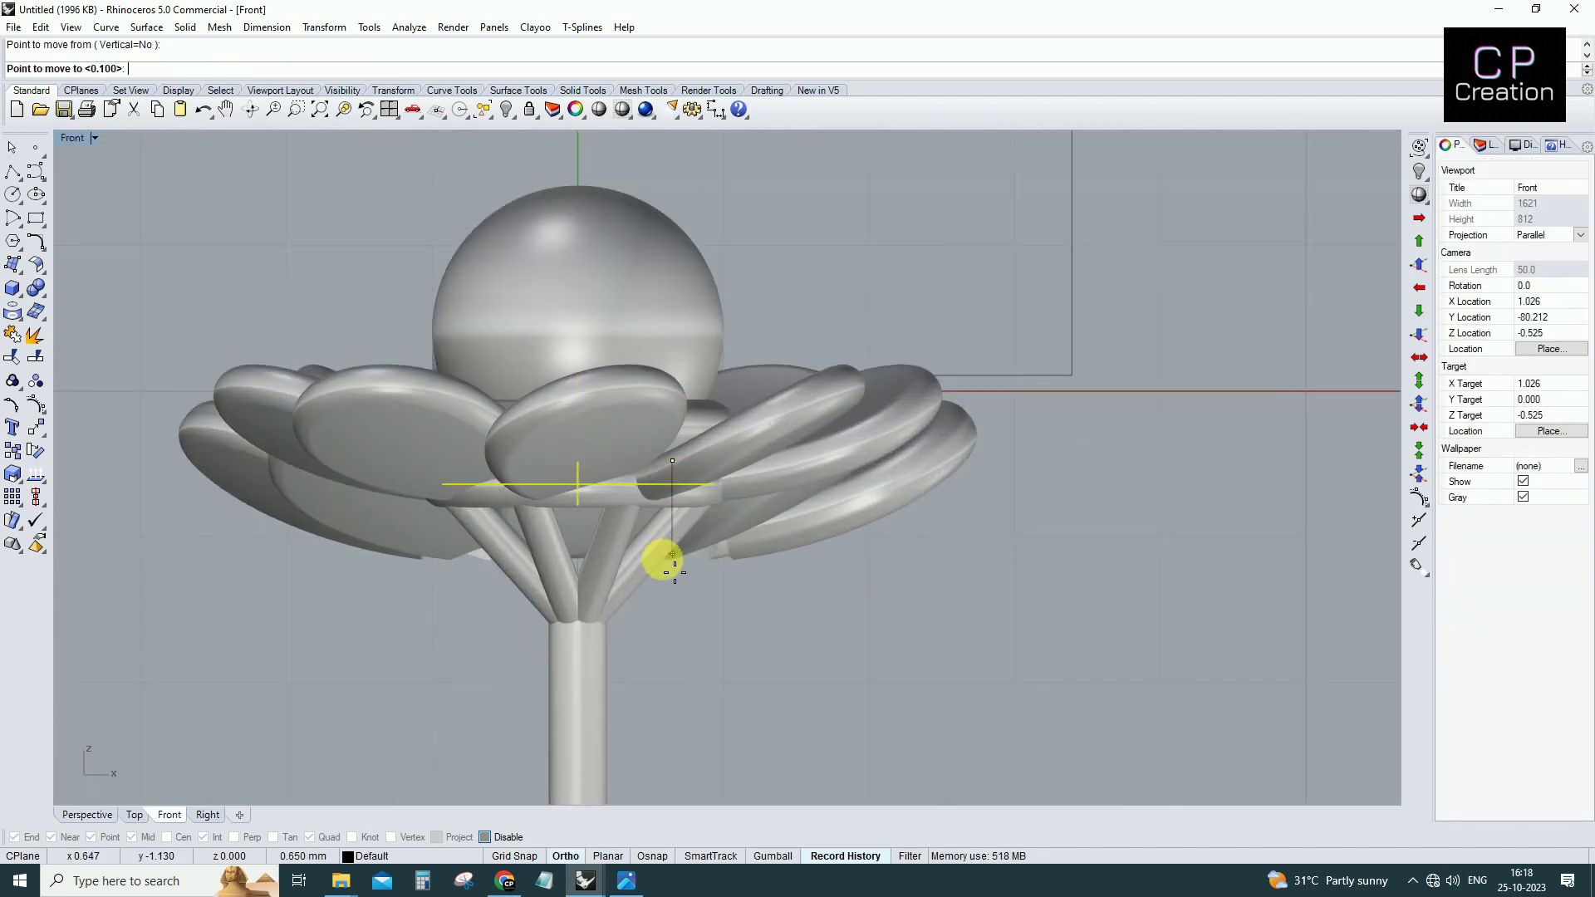
{"action": "key", "text": "Escape"}
{"action": "key", "text": "ctrl+F4"}
{"action": "right_click_drag", "start_coordinate": [687, 544], "coordinate": [702, 451]}
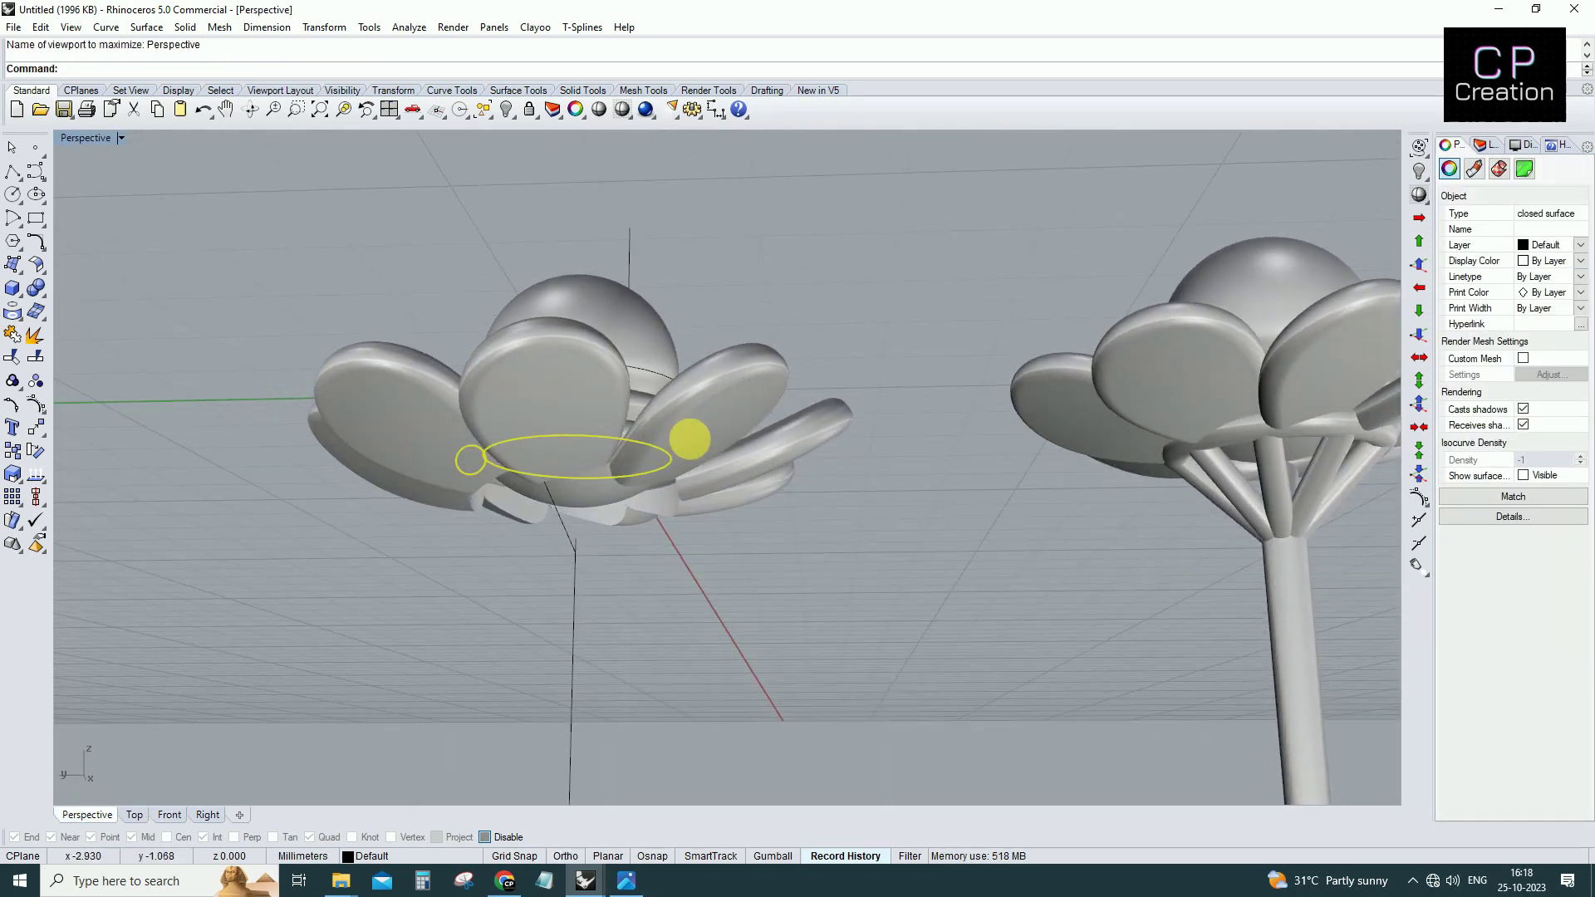
{"action": "mouse_move", "coordinate": [607, 547]}
{"action": "right_mouse_down"}
{"action": "mouse_move", "coordinate": [602, 462]}
{"action": "mouse_move", "coordinate": [581, 514]}
{"action": "mouse_move", "coordinate": [594, 445]}
{"action": "mouse_move", "coordinate": [584, 462]}
{"action": "right_mouse_up"}
{"action": "key", "text": "Escape"}
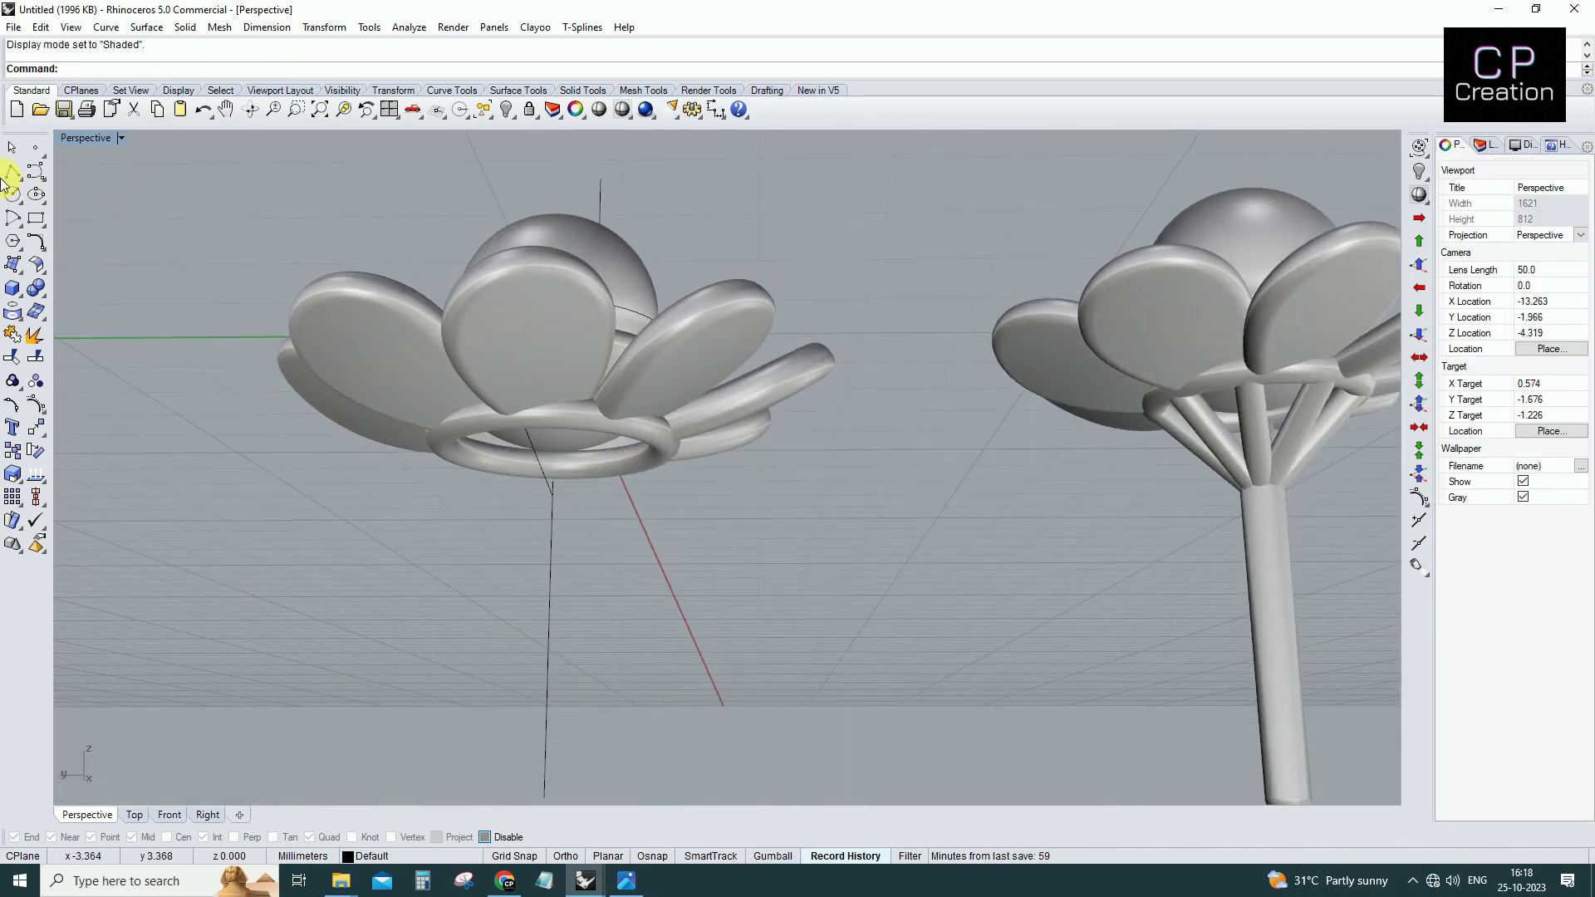
Draw a guide polyline starting beneath the bezel ring.
{"action": "scroll", "coordinate": [433, 449], "scroll_direction": "up", "scroll_amount": 1}
{"action": "scroll", "coordinate": [499, 445], "scroll_direction": "up", "scroll_amount": 1}
{"action": "scroll", "coordinate": [496, 440], "scroll_direction": "up", "scroll_amount": 1}
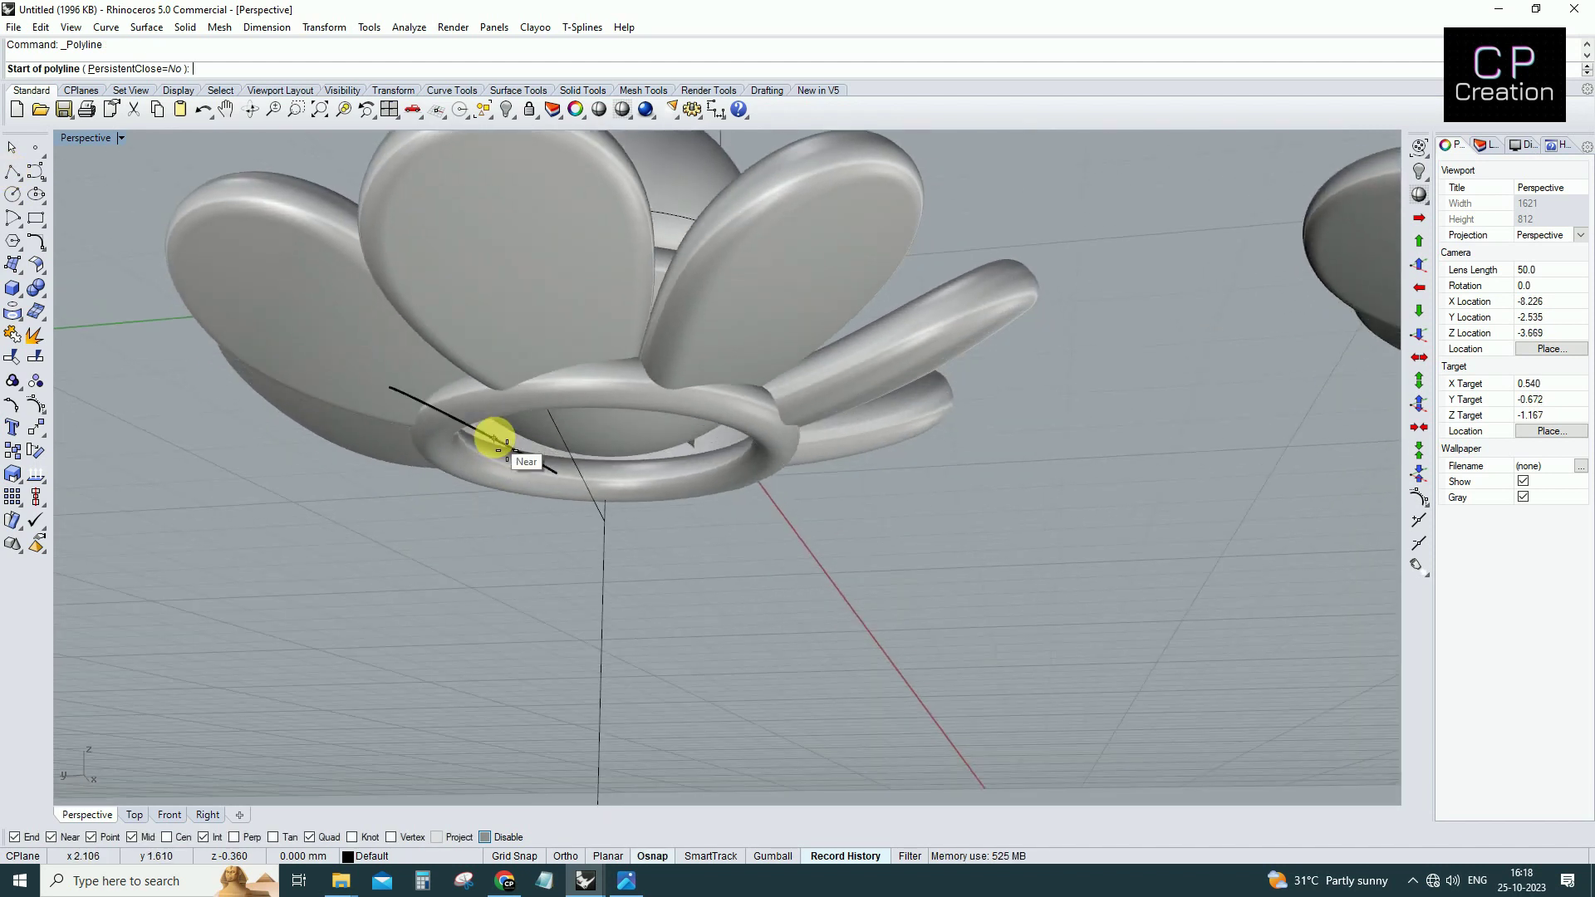
{"action": "right_click_drag", "start_coordinate": [484, 453], "coordinate": [516, 474]}
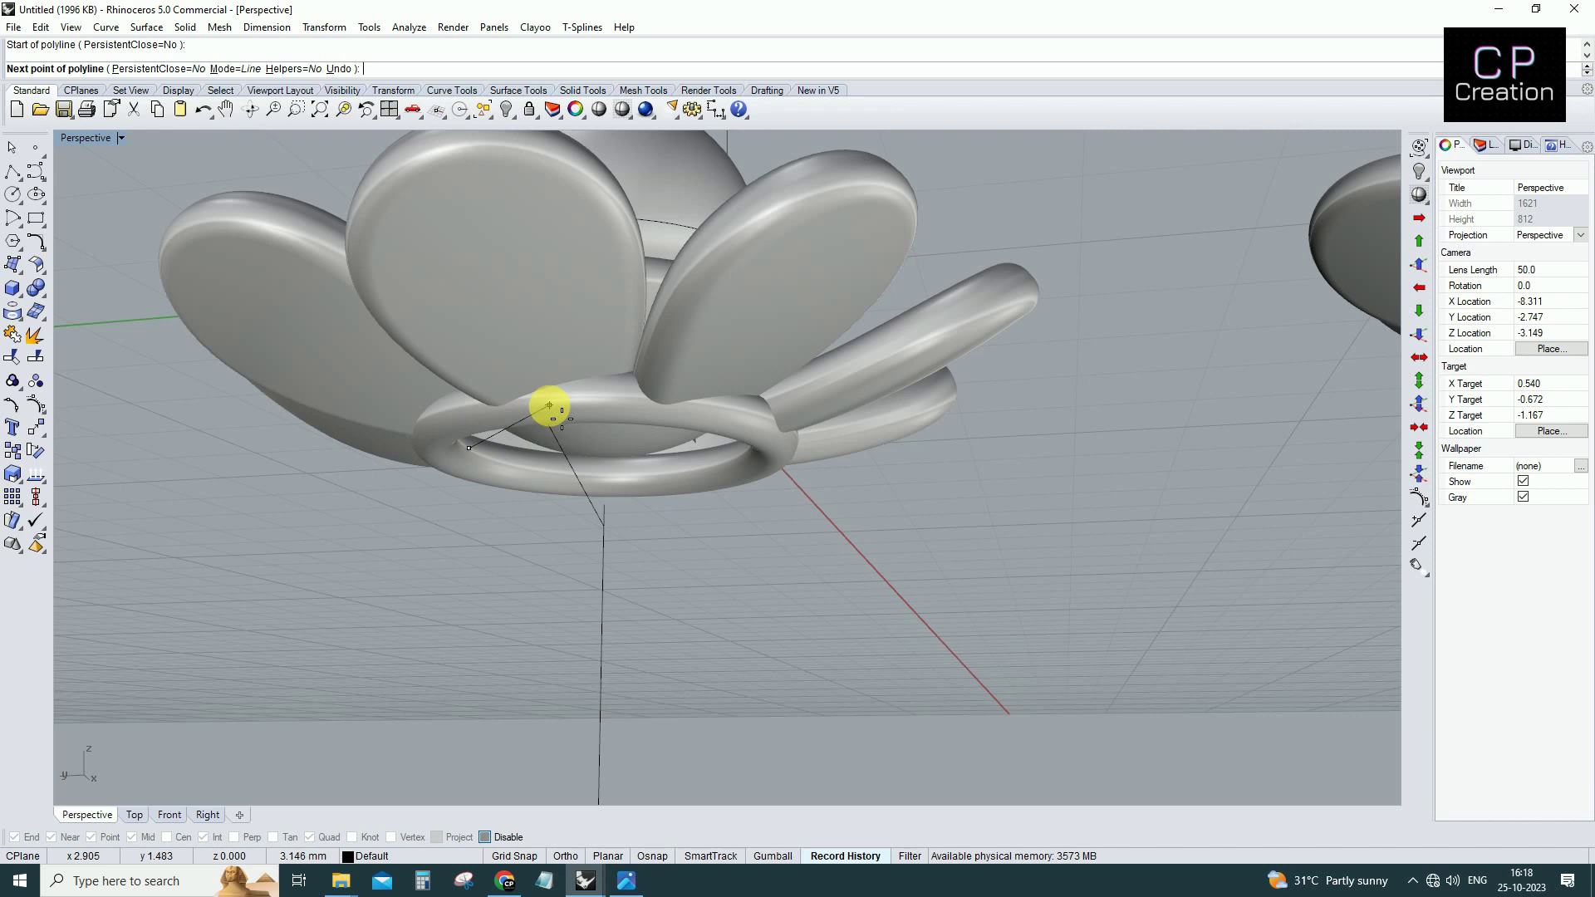
{"action": "type", "text": "0"}
{"action": "key", "text": "Return"}
Move the guide line's end point onto the stem axis in the side view.
{"action": "key", "text": "ctrl+alt+w"}
{"action": "left_click", "coordinate": [581, 306]}
{"action": "key", "text": "F10"}
{"action": "key", "text": "Escape"}
{"action": "scroll", "coordinate": [573, 283], "scroll_direction": "up", "scroll_amount": 2}
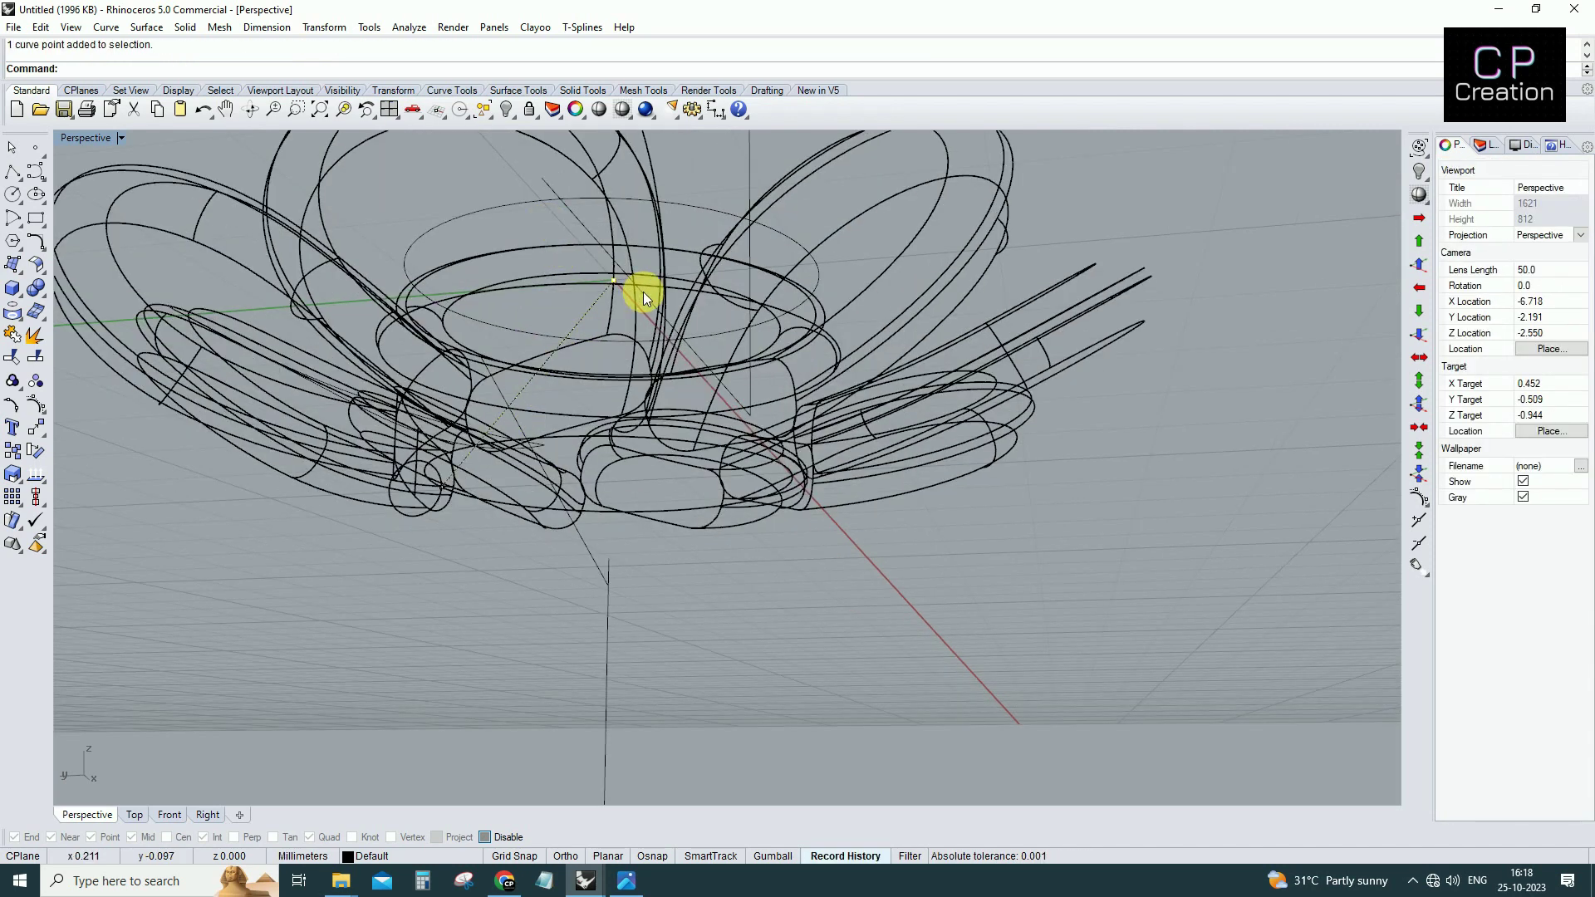
{"action": "key", "text": "ctrl+F4"}
{"action": "type", "text": "m"}
{"action": "key", "text": "Return"}
{"action": "left_click", "coordinate": [712, 501]}
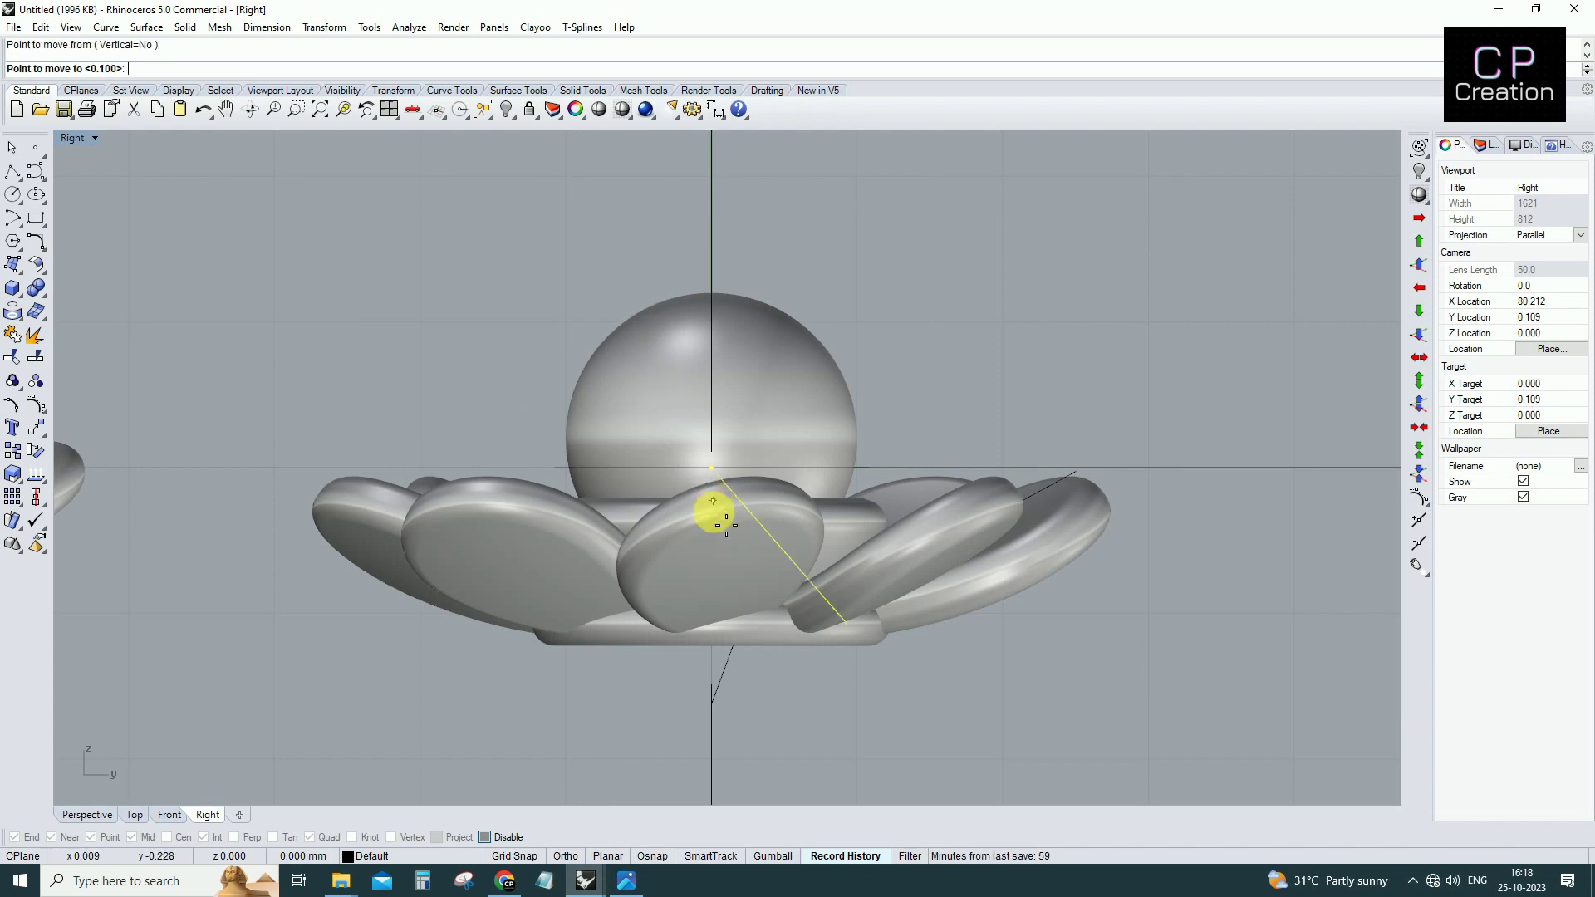
{"action": "right_click_drag", "start_coordinate": [712, 638], "coordinate": [692, 593]}
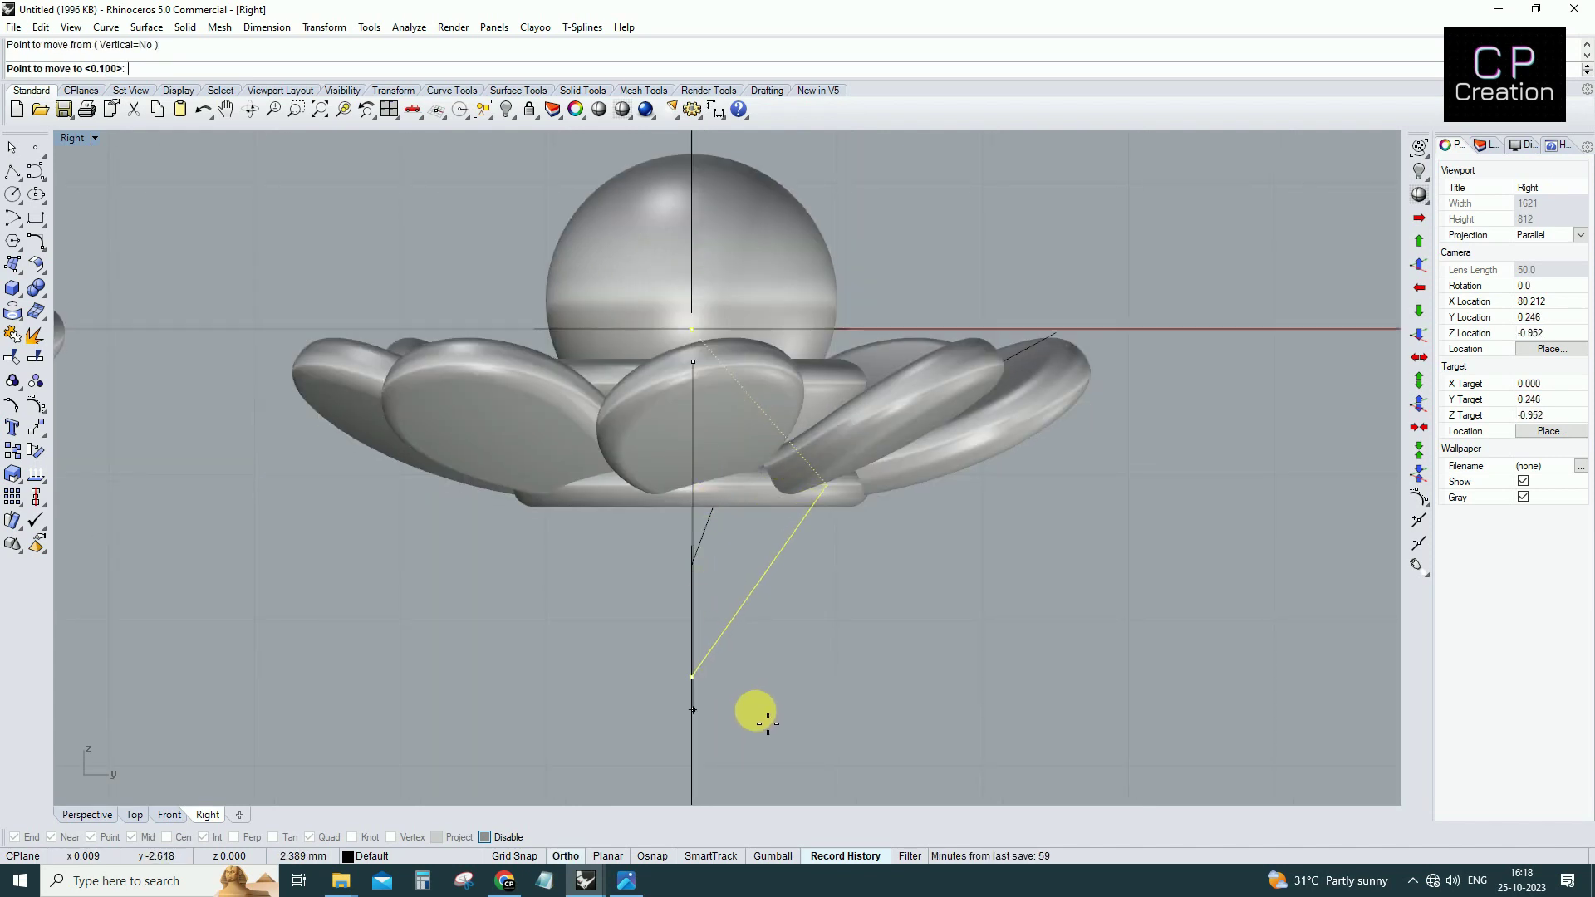
{"action": "left_click", "coordinate": [746, 599]}
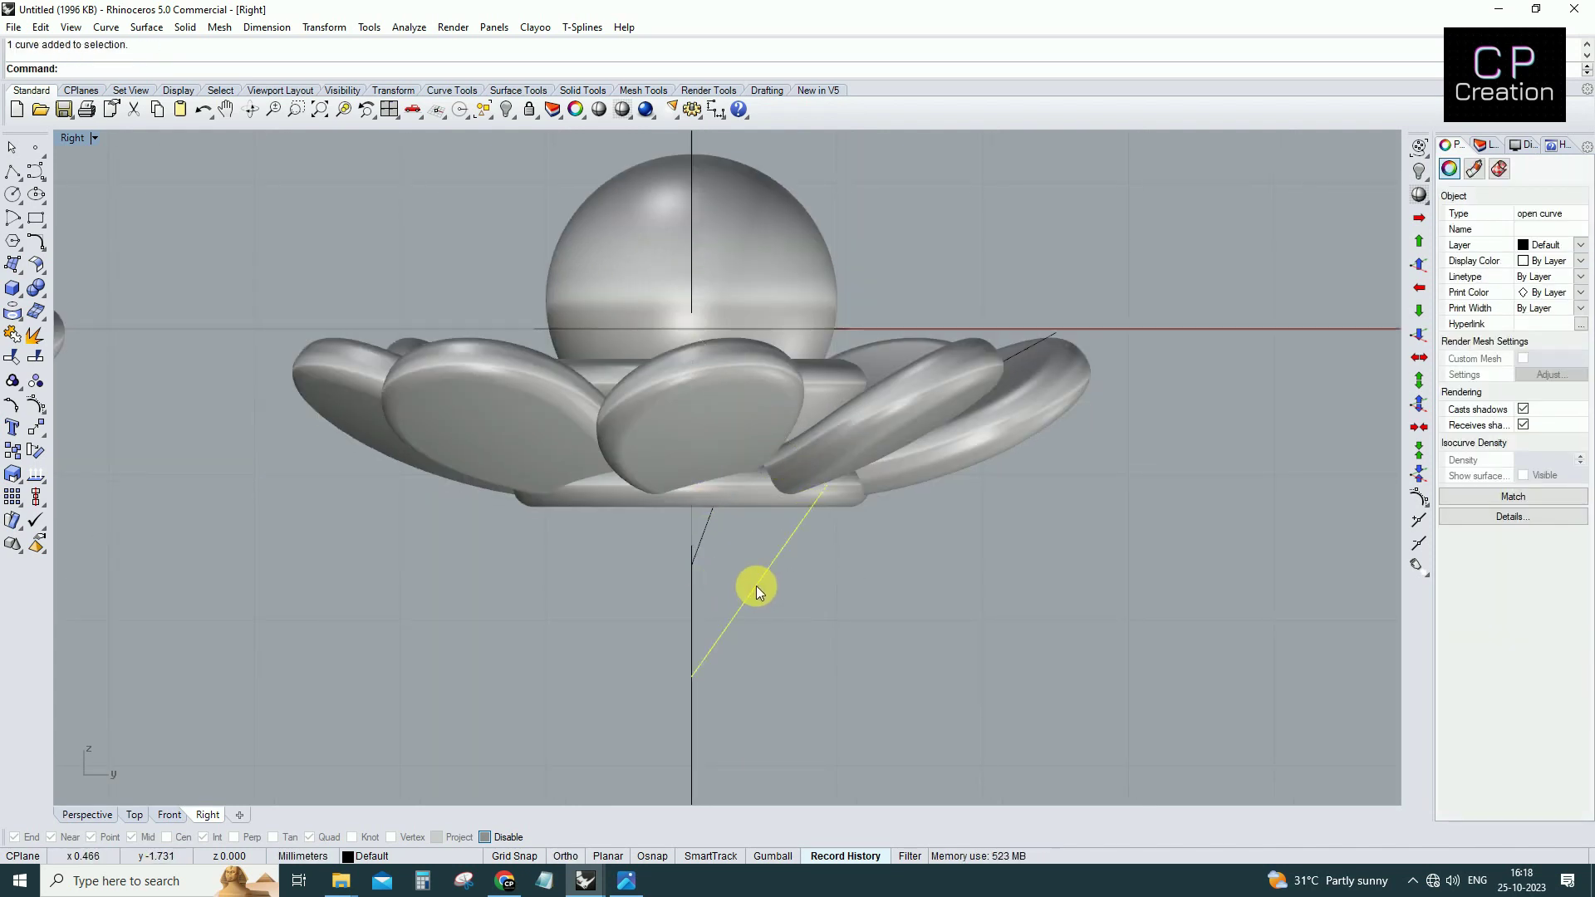
Pipe the guide line into a round strut at the default diameter.
{"action": "key", "text": "ctrl+F4"}
{"action": "key", "text": "ctrl+alt+s"}
{"action": "right_click_drag", "start_coordinate": [689, 631], "coordinate": [677, 609]}
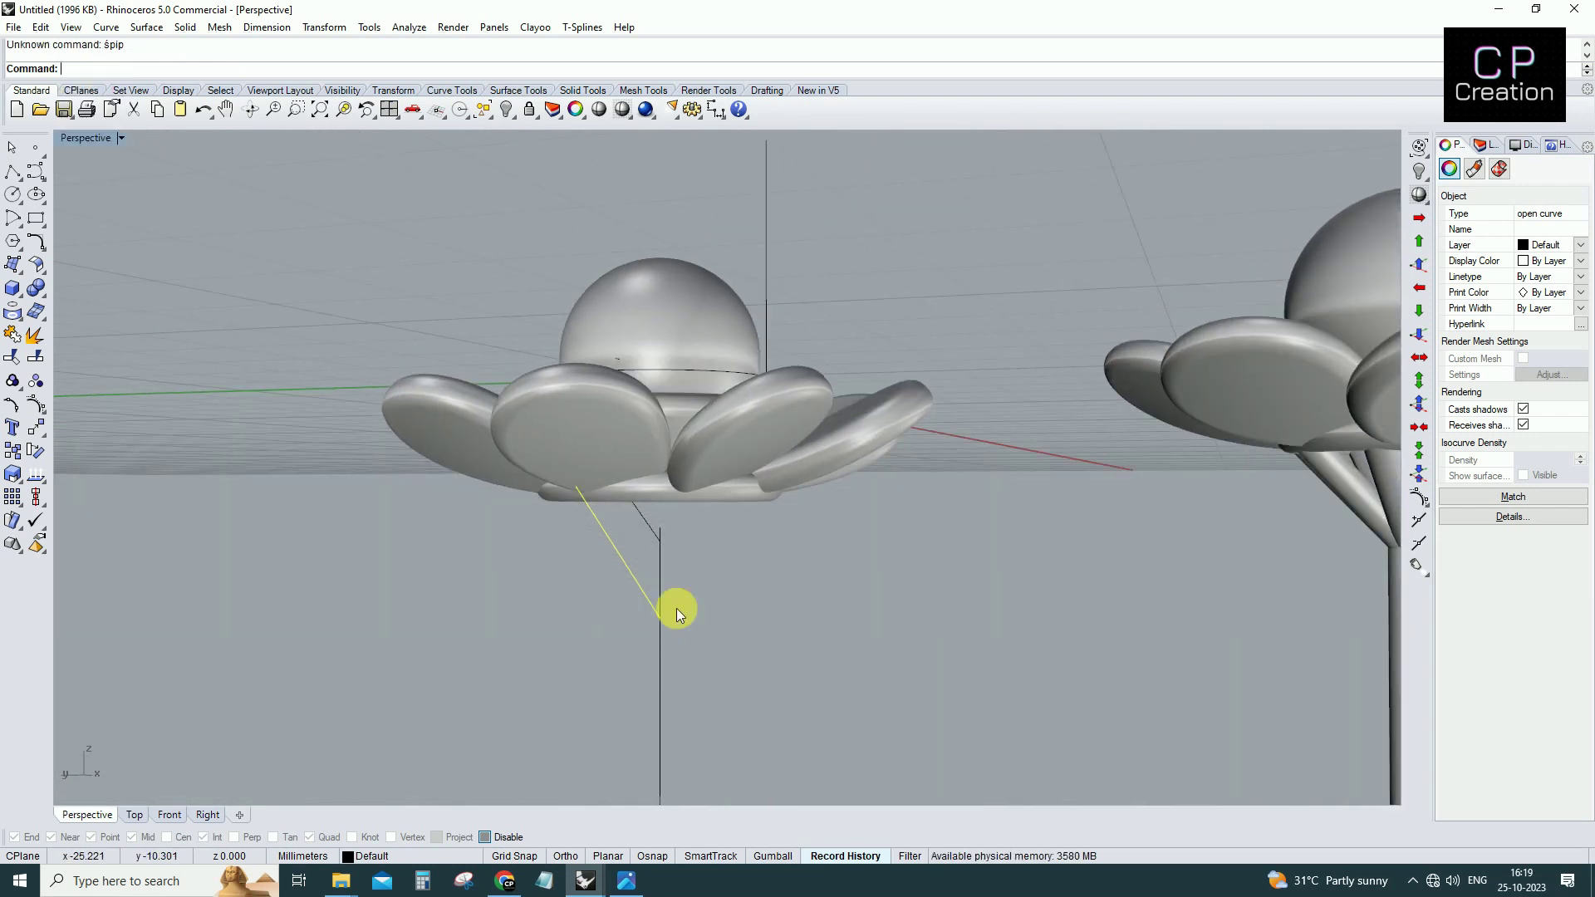
{"action": "type", "text": "Pip"}
{"action": "key", "text": "Return"}
{"action": "key", "text": "Return"}
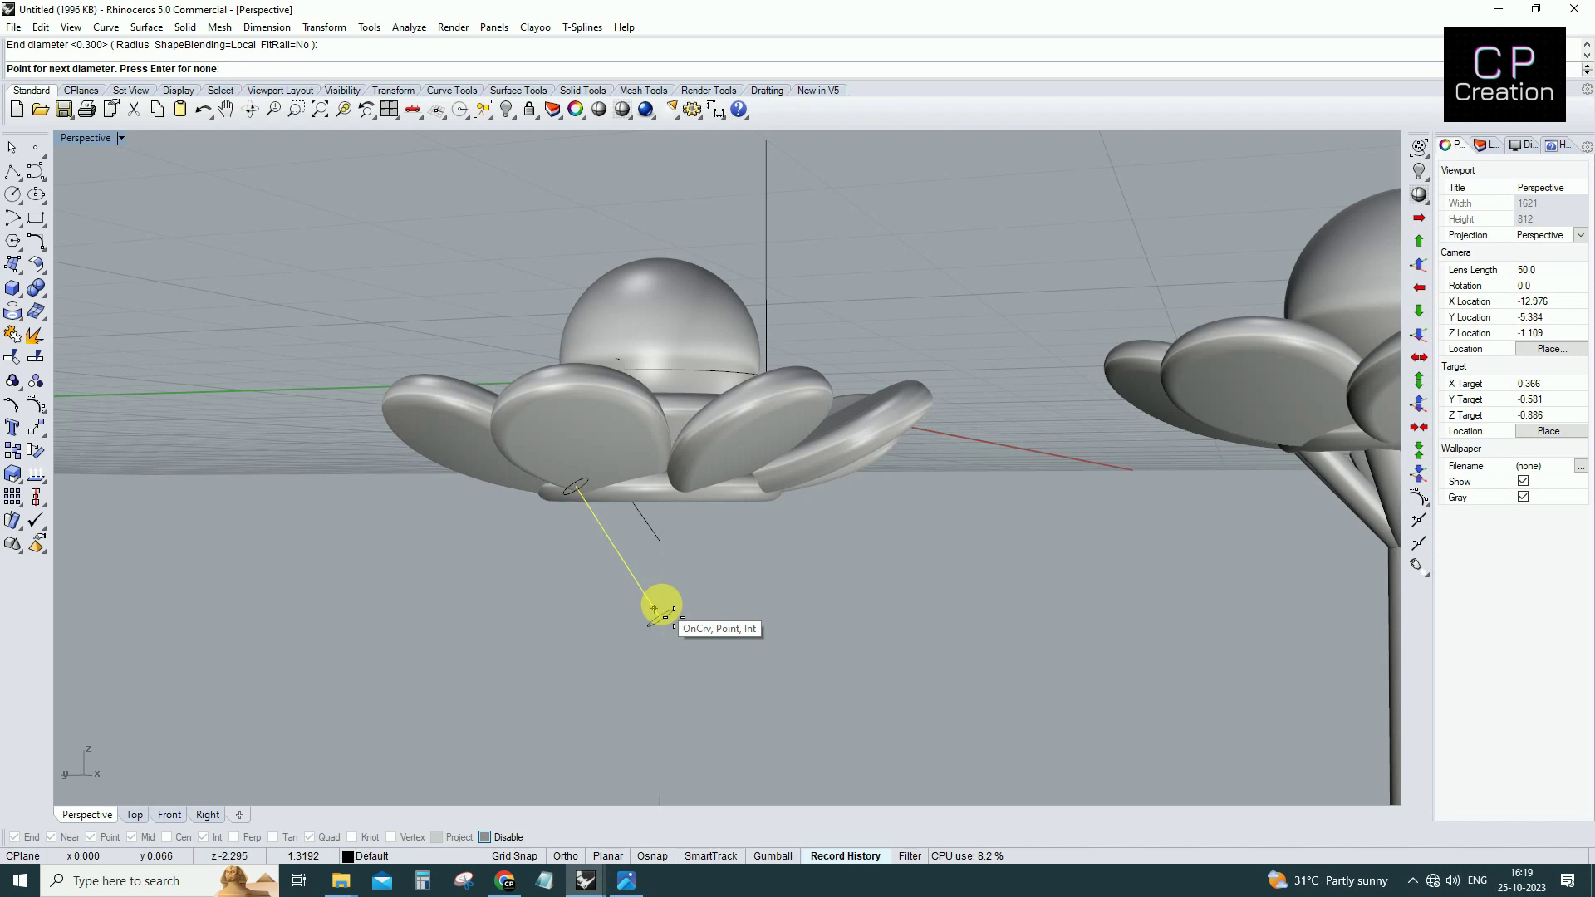
{"action": "key", "text": "Return"}
{"action": "right_click_drag", "start_coordinate": [651, 605], "coordinate": [651, 580]}
{"action": "key", "text": "ctrl+F1"}
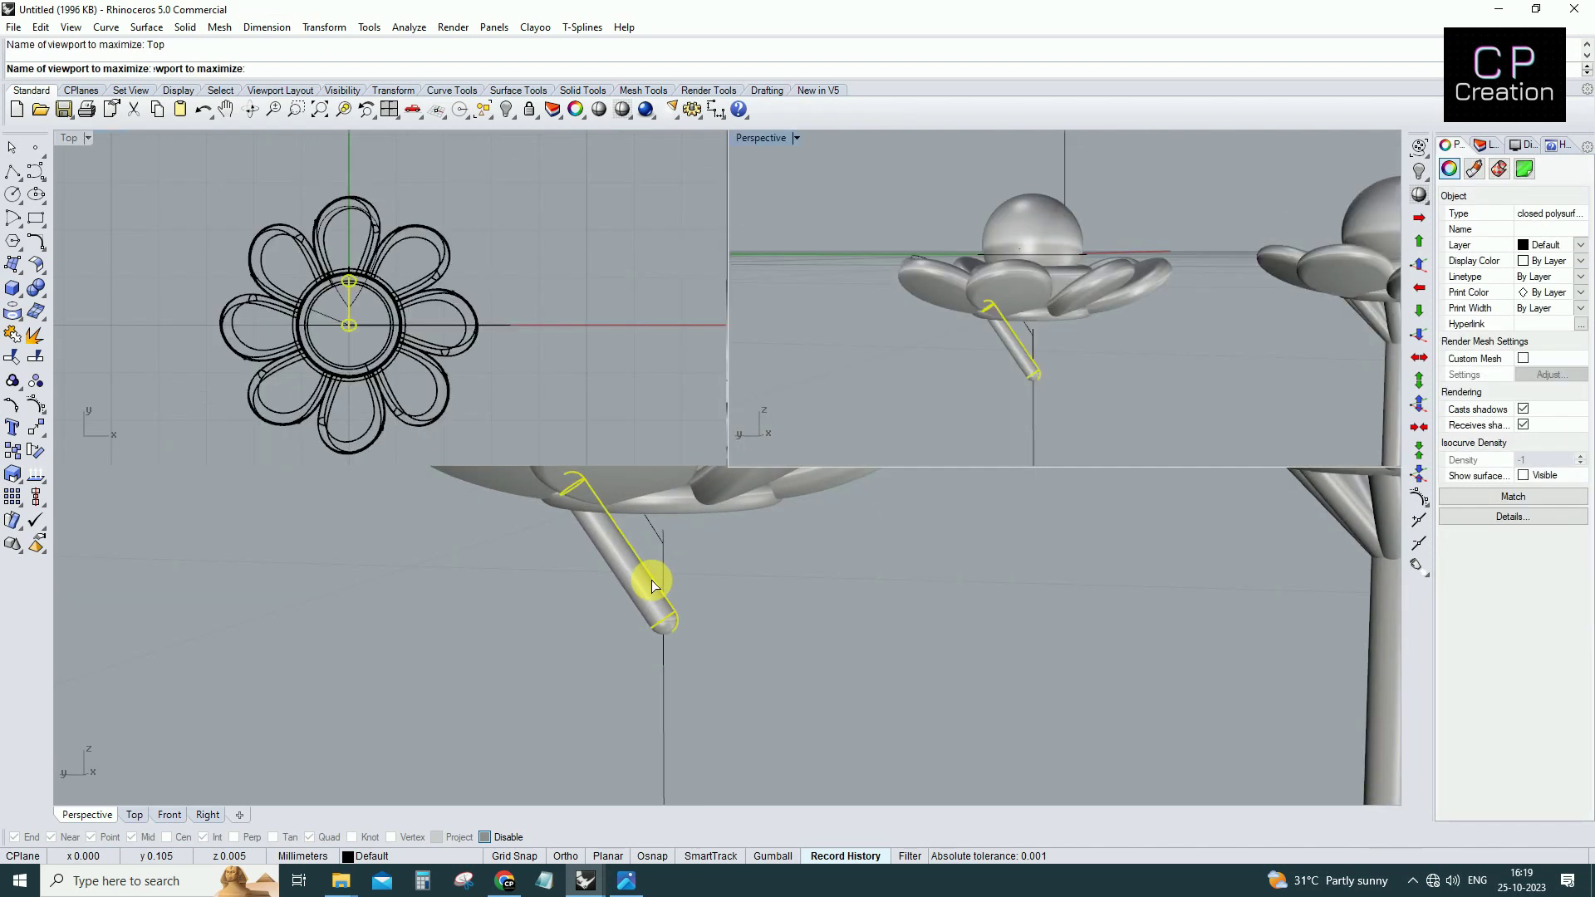
Polar-array the strut eight times about the origin and inspect the converging struts.
{"action": "type", "text": "ArrayPolar"}
{"action": "key", "text": "Return"}
{"action": "type", "text": "0"}
{"action": "key", "text": "Return"}
{"action": "key", "text": "Return"}
{"action": "key", "text": "Return"}
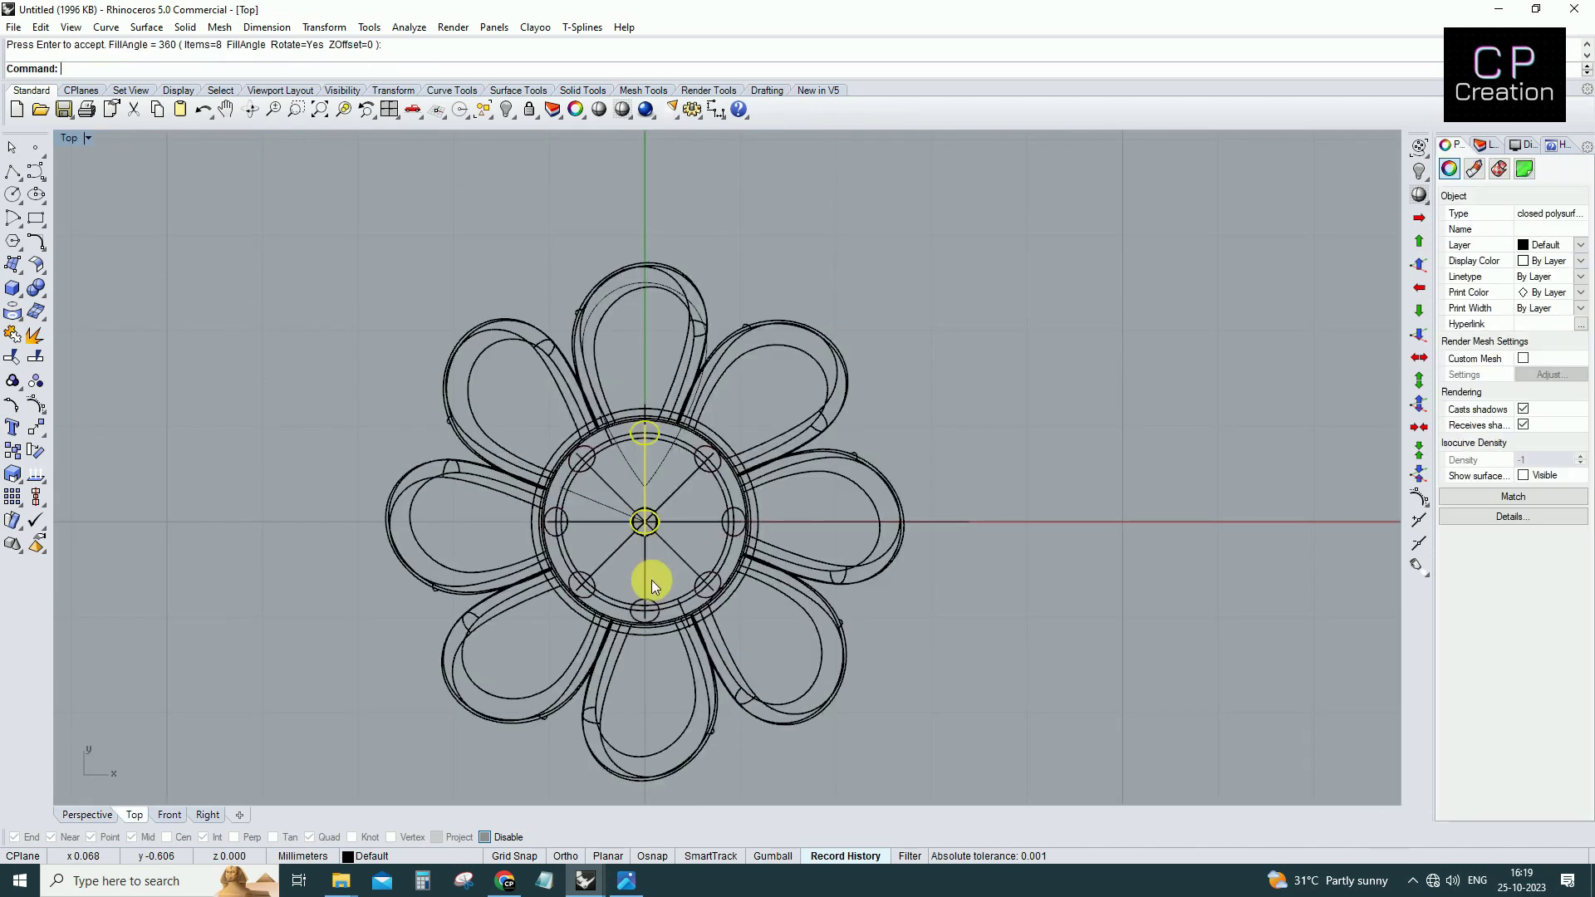
{"action": "key", "text": "ctrl+F3"}
{"action": "mouse_move", "coordinate": [640, 595]}
{"action": "right_mouse_down"}
{"action": "mouse_move", "coordinate": [776, 541]}
{"action": "mouse_move", "coordinate": [829, 452]}
{"action": "mouse_move", "coordinate": [853, 588]}
{"action": "mouse_move", "coordinate": [725, 560]}
{"action": "mouse_move", "coordinate": [624, 366]}
{"action": "right_mouse_up"}
{"action": "left_click_drag", "start_coordinate": [604, 334], "coordinate": [631, 330]}
{"action": "mouse_move", "coordinate": [631, 331]}
{"action": "right_mouse_down", "text": "ctrl"}
{"action": "mouse_move", "coordinate": [811, 473]}
{"action": "mouse_move", "coordinate": [730, 427]}
{"action": "mouse_move", "coordinate": [763, 463]}
{"action": "mouse_move", "coordinate": [655, 510]}
{"action": "mouse_move", "coordinate": [599, 447]}
{"action": "mouse_move", "coordinate": [658, 410]}
{"action": "mouse_move", "coordinate": [670, 357]}
{"action": "mouse_move", "coordinate": [653, 552]}
{"action": "right_mouse_up", "text": "ctrl"}
{"action": "mouse_move", "coordinate": [585, 694]}
{"action": "right_mouse_down"}
{"action": "mouse_move", "coordinate": [545, 623]}
{"action": "mouse_move", "coordinate": [641, 576]}
{"action": "right_mouse_up"}
{"action": "key", "text": "ctrl+y"}
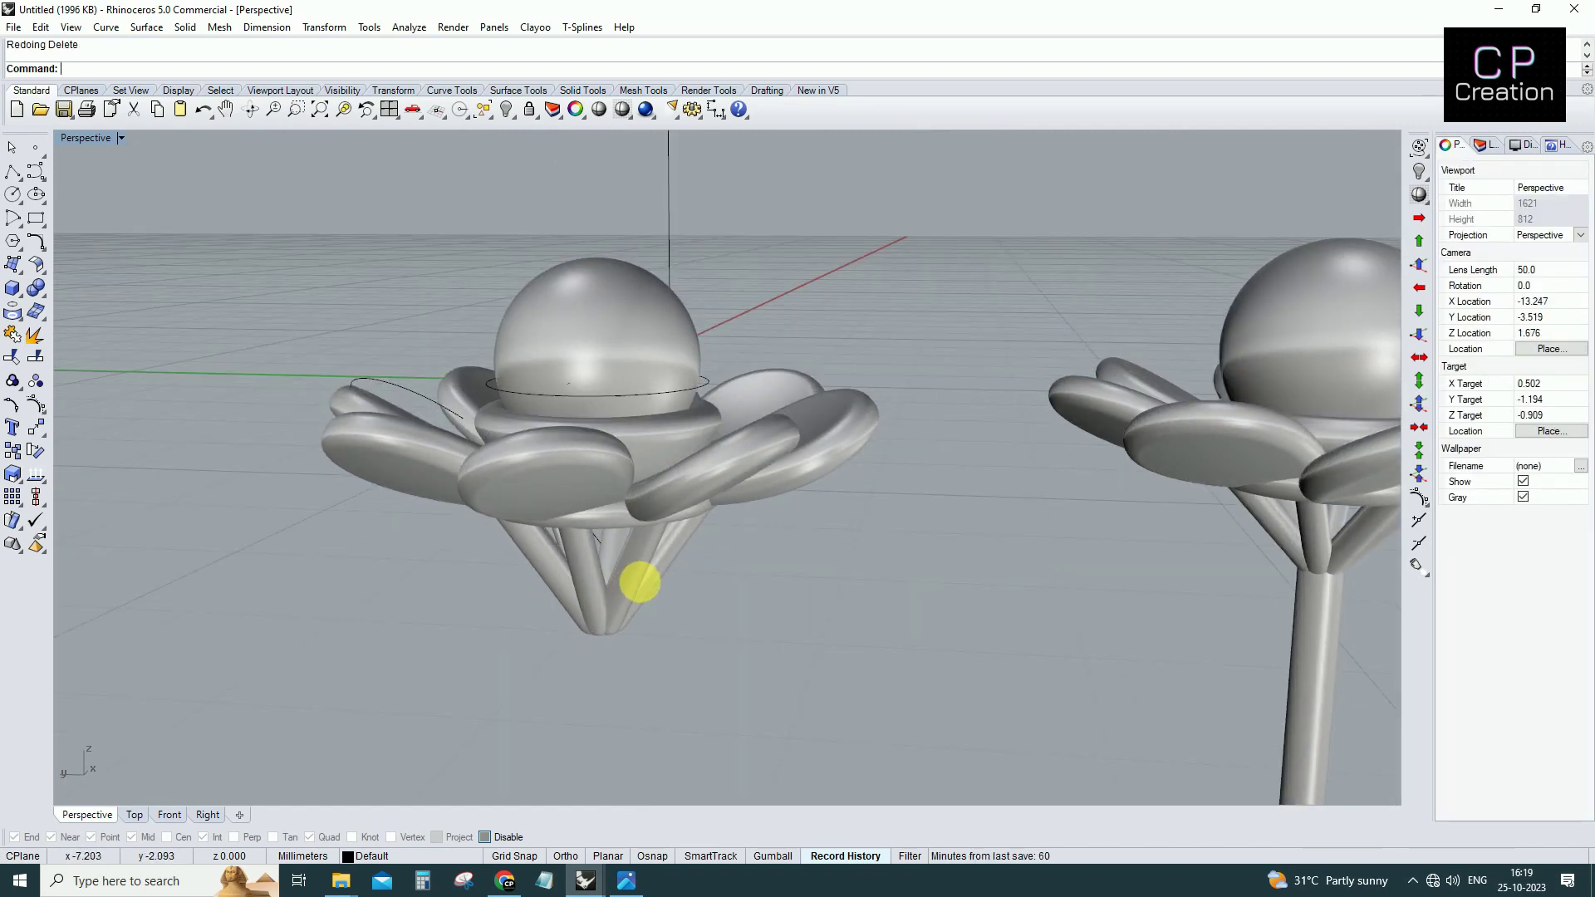
Draw a vertical stem guide line in the Right view and move it below the strut junction.
{"action": "key", "text": "ctrl+F3"}
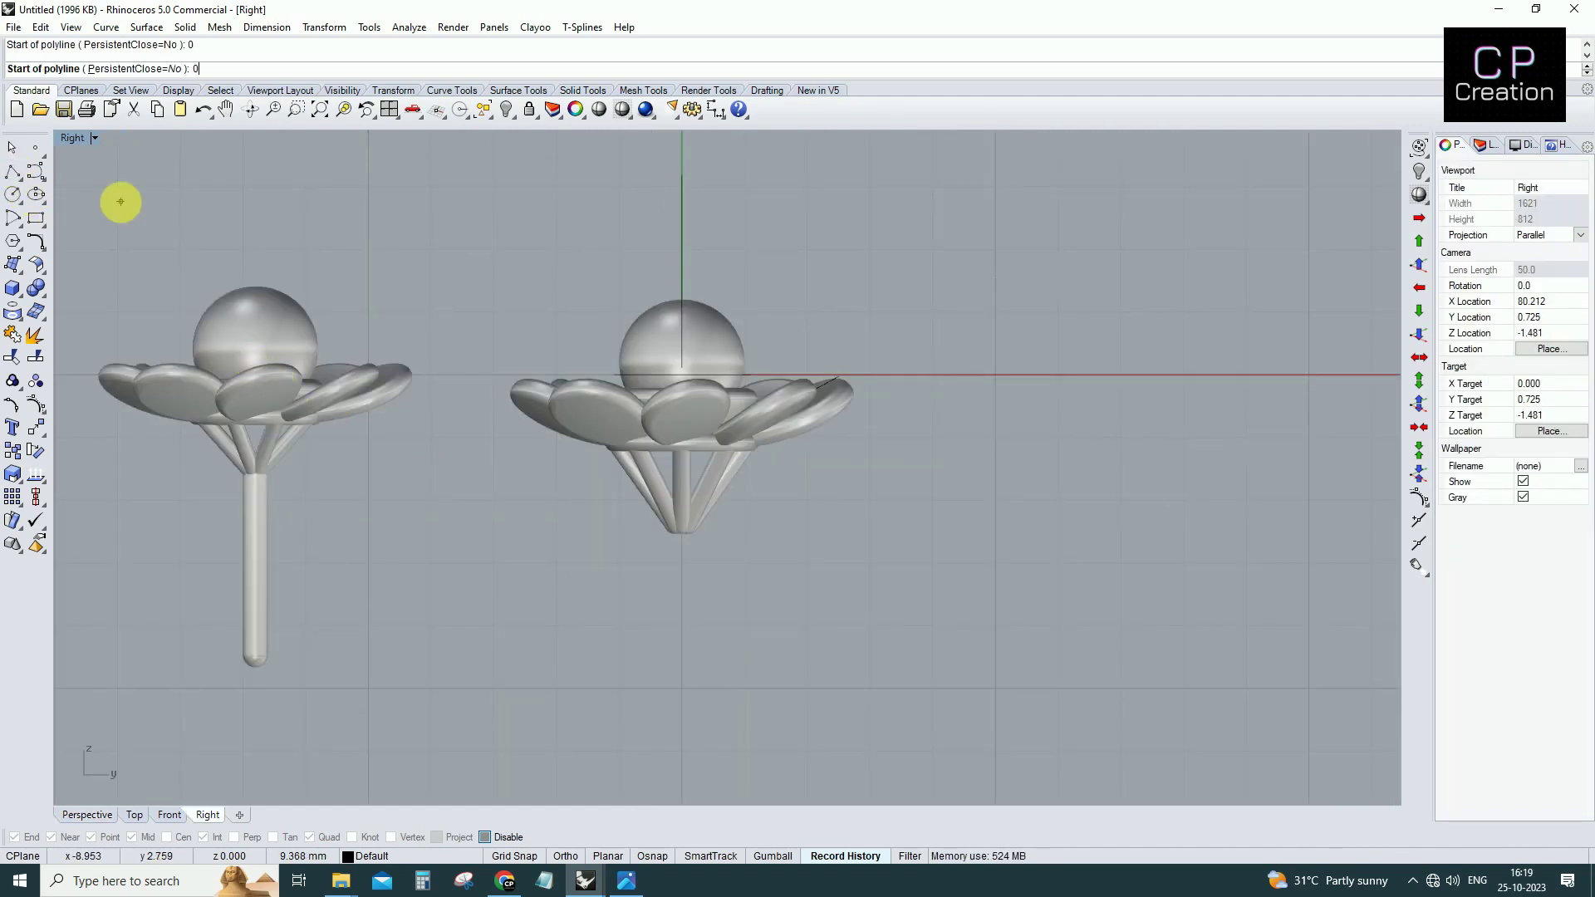
{"action": "key", "text": "Return"}
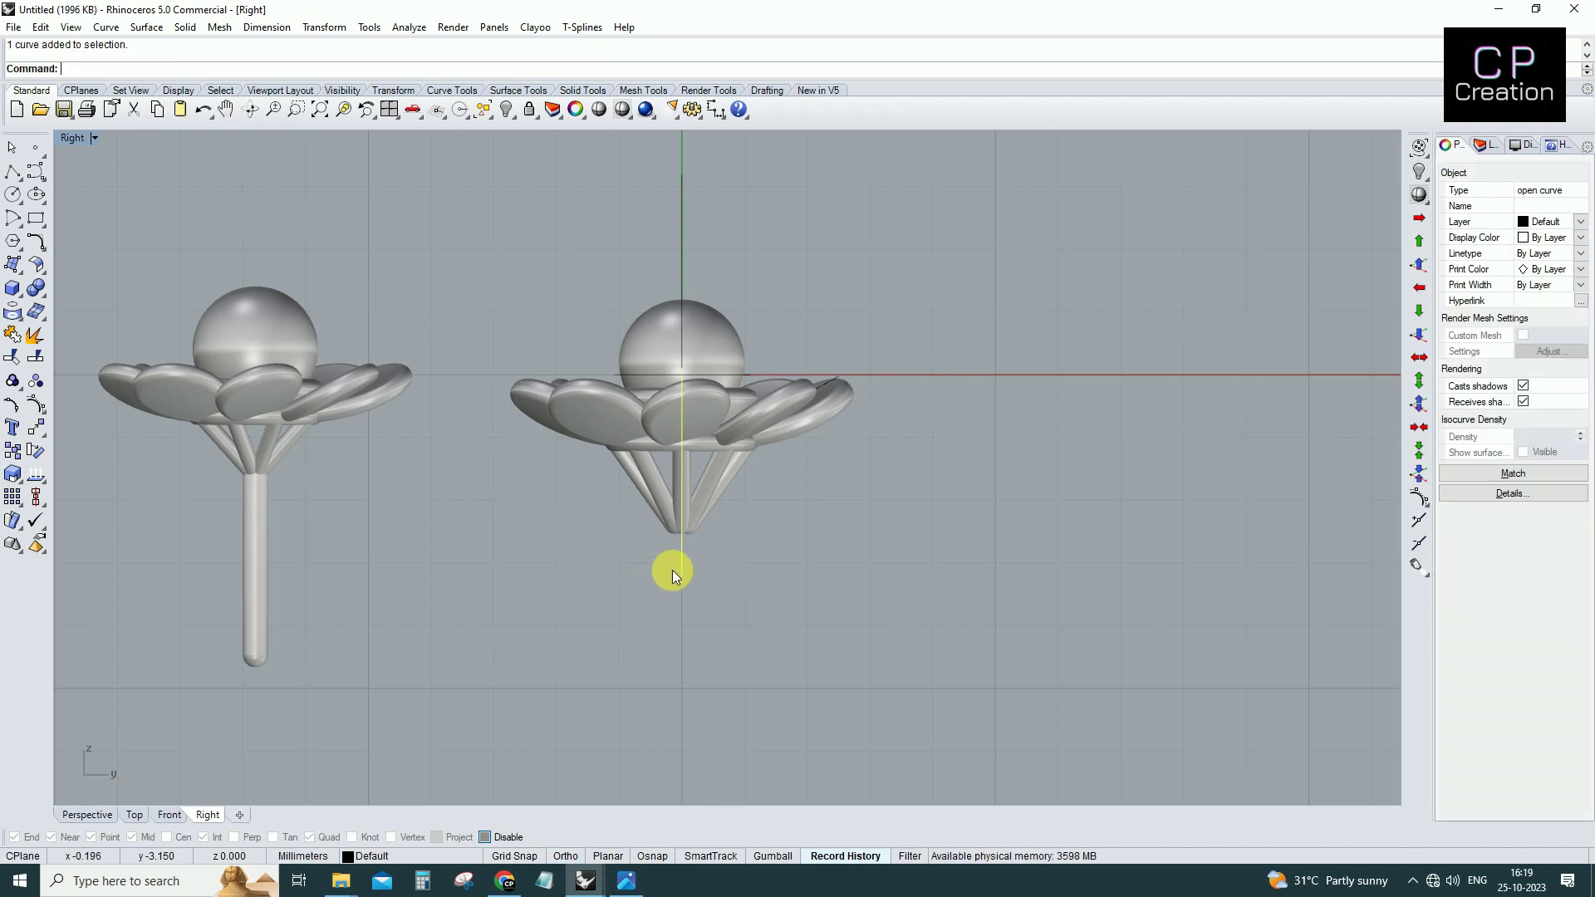
{"action": "key", "text": "ctrl+z"}
{"action": "right_click", "coordinate": [681, 588]}
{"action": "left_click", "coordinate": [681, 588]}
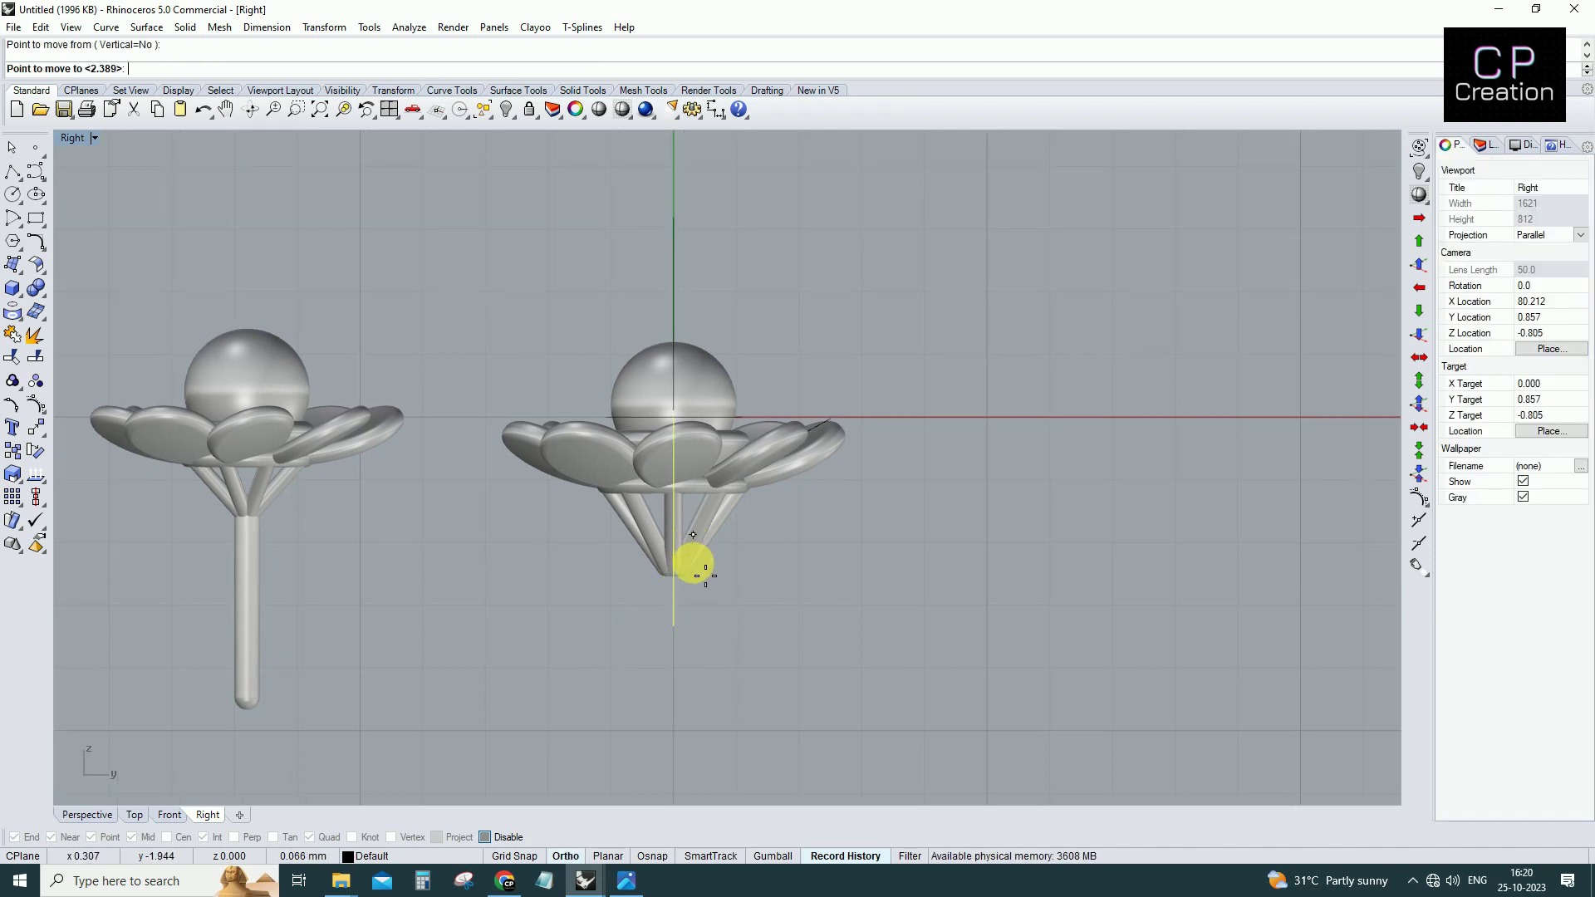
{"action": "right_click_drag", "start_coordinate": [719, 575], "coordinate": [709, 606]}
{"action": "type", "text": "Pip"}
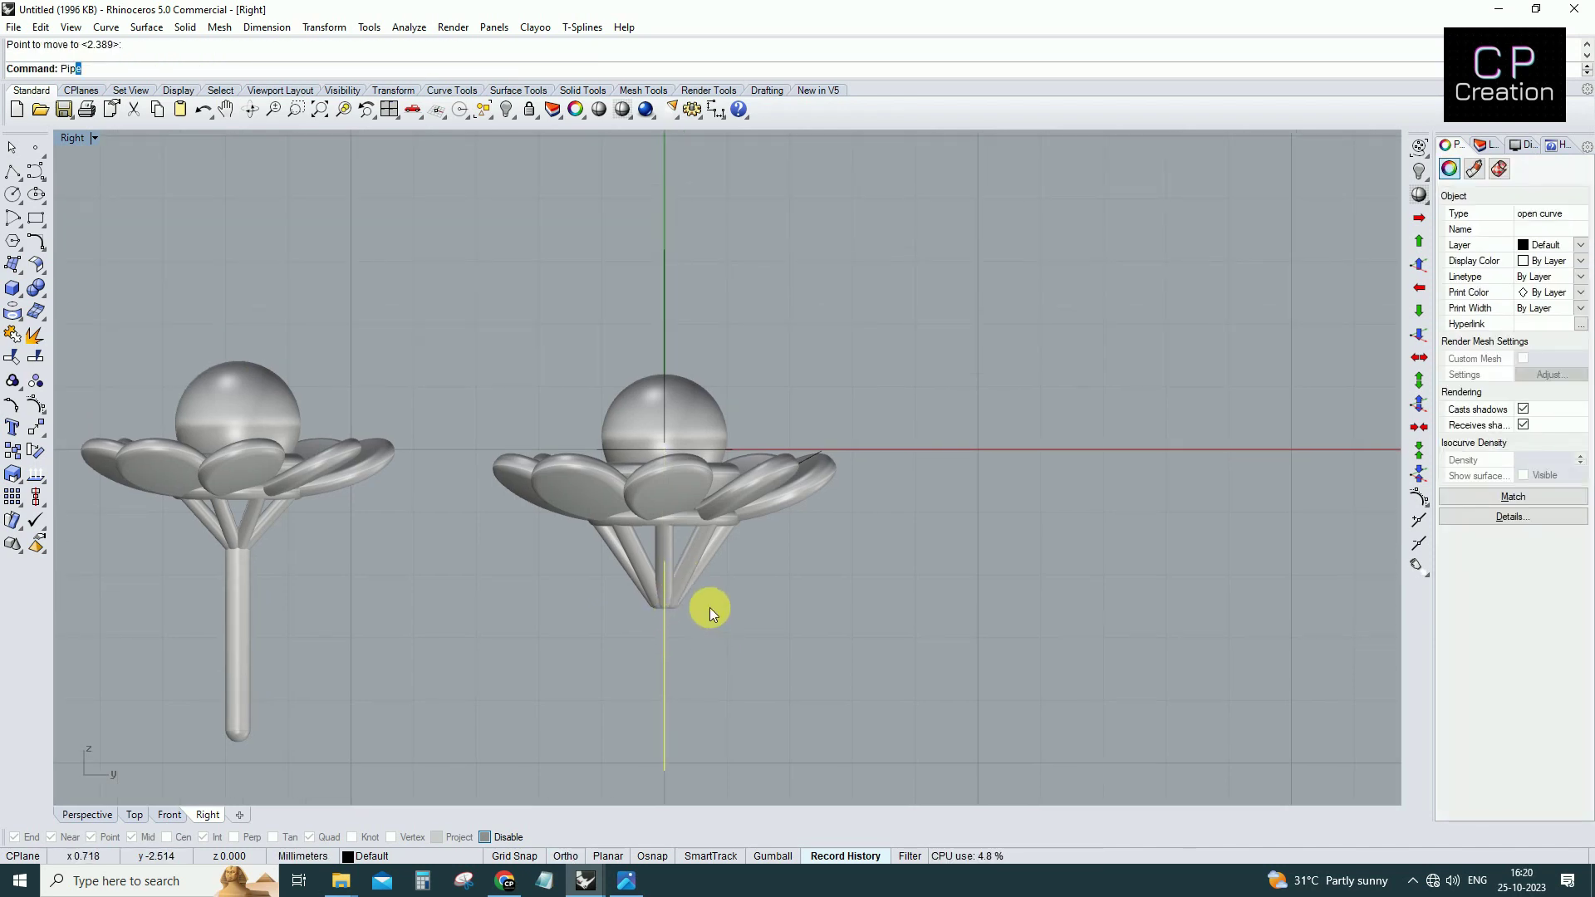
Pipe the stem line into a round rod and move it into place under the junction.
{"action": "key", "text": "Return"}
{"action": "key", "text": "Return"}
{"action": "mouse_move", "coordinate": [664, 627]}
{"action": "right_mouse_down"}
{"action": "mouse_move", "coordinate": [731, 527]}
{"action": "mouse_move", "coordinate": [721, 566]}
{"action": "right_mouse_up"}
{"action": "type", "text": "m"}
{"action": "key", "text": "Return"}
{"action": "scroll", "coordinate": [762, 541], "scroll_direction": "up", "scroll_amount": 2}
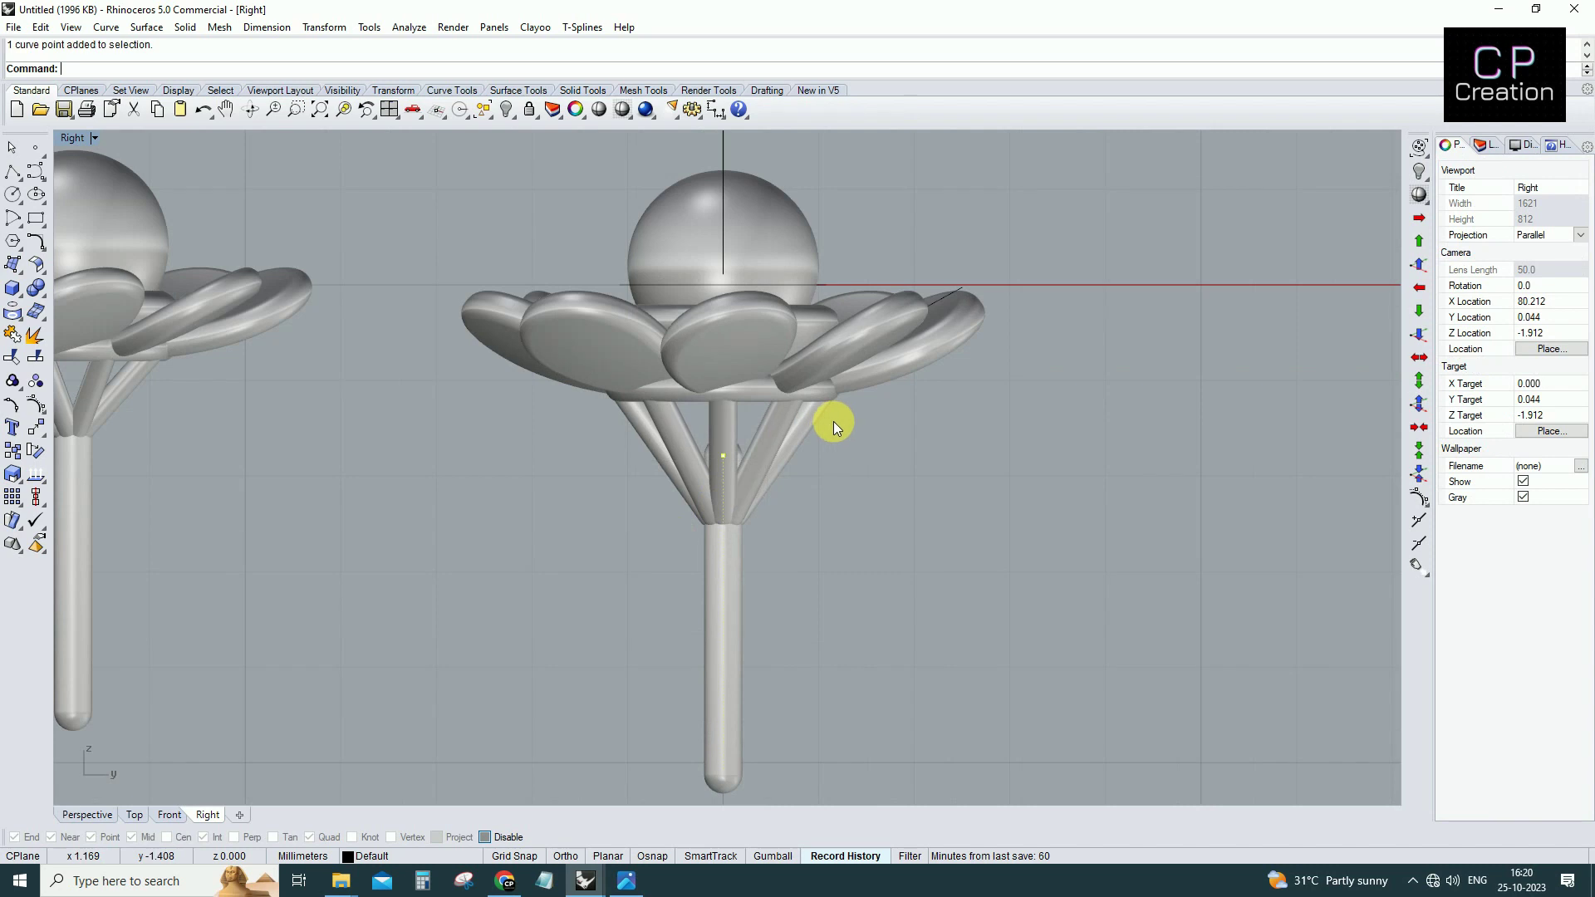
{"action": "scroll", "coordinate": [811, 541], "scroll_direction": "up", "scroll_amount": 2}
{"action": "left_click", "coordinate": [823, 547]}
{"action": "scroll", "coordinate": [810, 623], "scroll_direction": "down", "scroll_amount": 3}
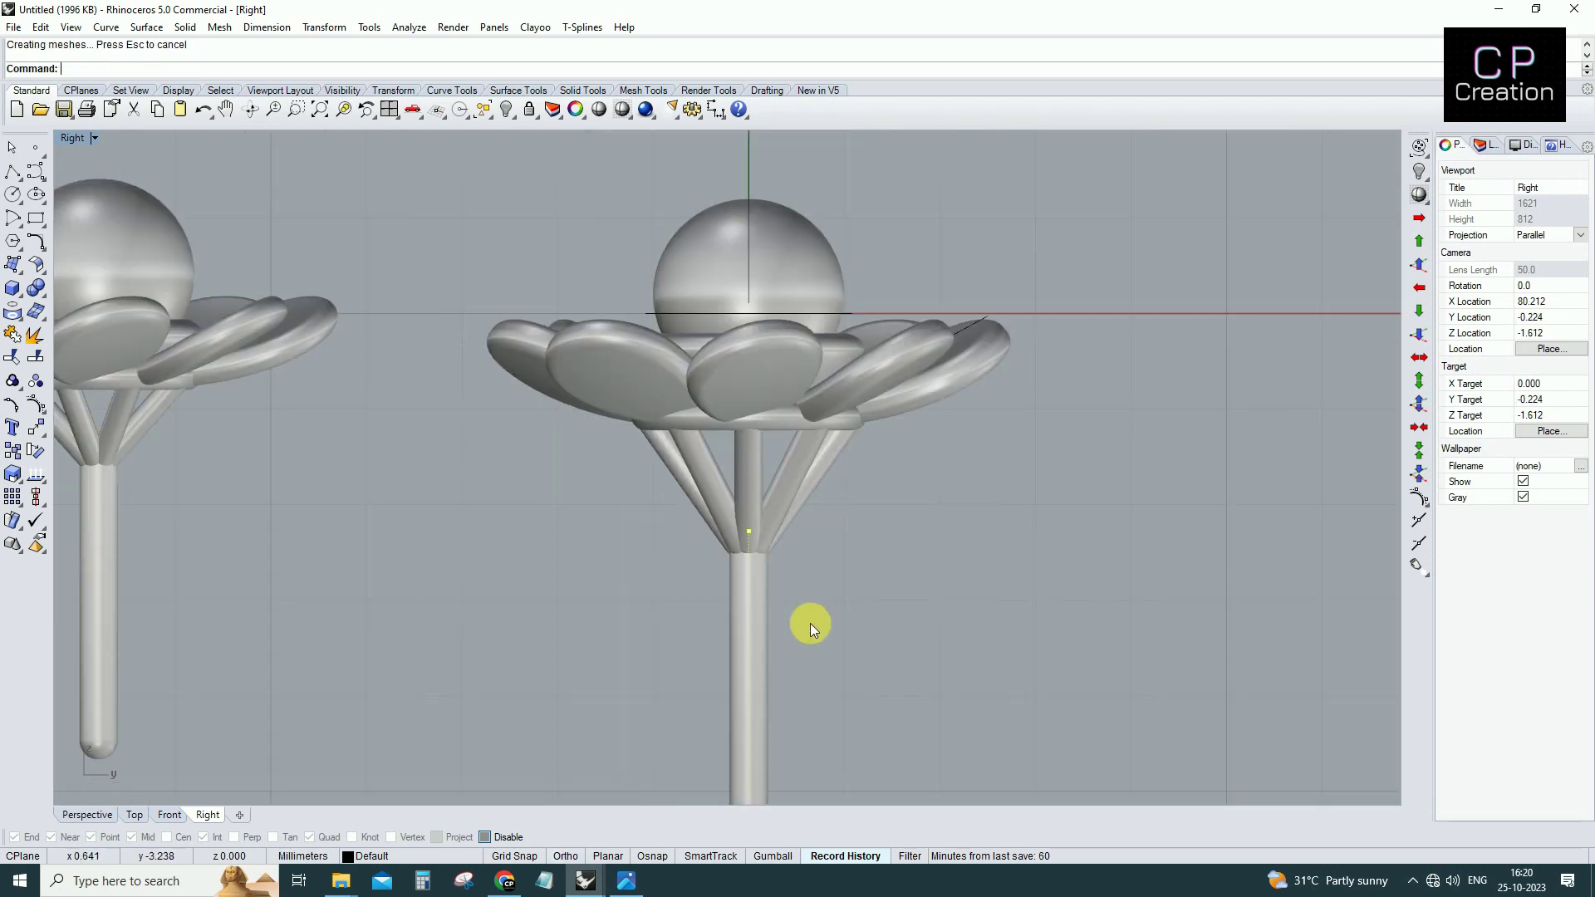
{"action": "scroll", "coordinate": [739, 643], "scroll_direction": "up", "scroll_amount": 2}
{"action": "left_click", "coordinate": [776, 633]}
{"action": "scroll", "coordinate": [784, 618], "scroll_direction": "down", "scroll_amount": 3}
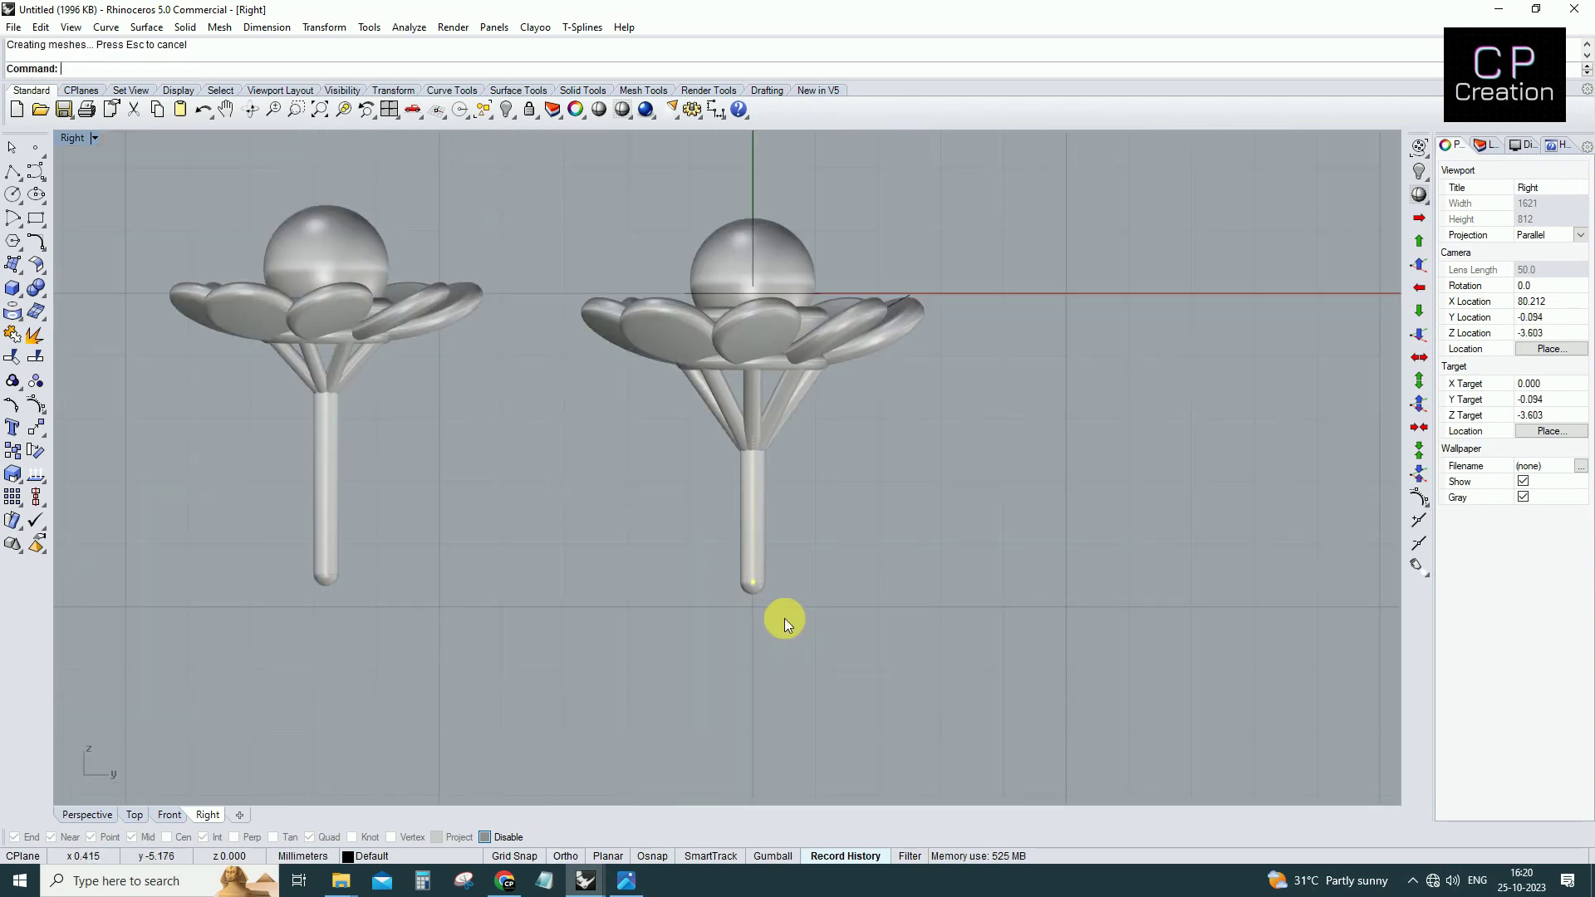
In wireframe, select the stem's centre curve and turn on its control points.
{"action": "scroll", "coordinate": [824, 625], "scroll_direction": "down", "scroll_amount": 1}
{"action": "scroll", "coordinate": [804, 540], "scroll_direction": "up", "scroll_amount": 2}
{"action": "scroll", "coordinate": [804, 540], "scroll_direction": "up", "scroll_amount": 2}
{"action": "scroll", "coordinate": [844, 559], "scroll_direction": "up", "scroll_amount": 1}
{"action": "key", "text": "ctrl+alt+w"}
{"action": "scroll", "coordinate": [830, 559], "scroll_direction": "up", "scroll_amount": 2}
{"action": "left_click", "coordinate": [871, 563]}
{"action": "key", "text": "ctrl+alt+s"}
{"action": "key", "text": "F10"}
Select the stem curve's point at the strut junction.
{"action": "scroll", "coordinate": [864, 607], "scroll_direction": "down", "scroll_amount": 2}
{"action": "left_click_drag", "start_coordinate": [731, 677], "coordinate": [888, 599]}
{"action": "scroll", "coordinate": [889, 599], "scroll_direction": "down", "scroll_amount": 2}
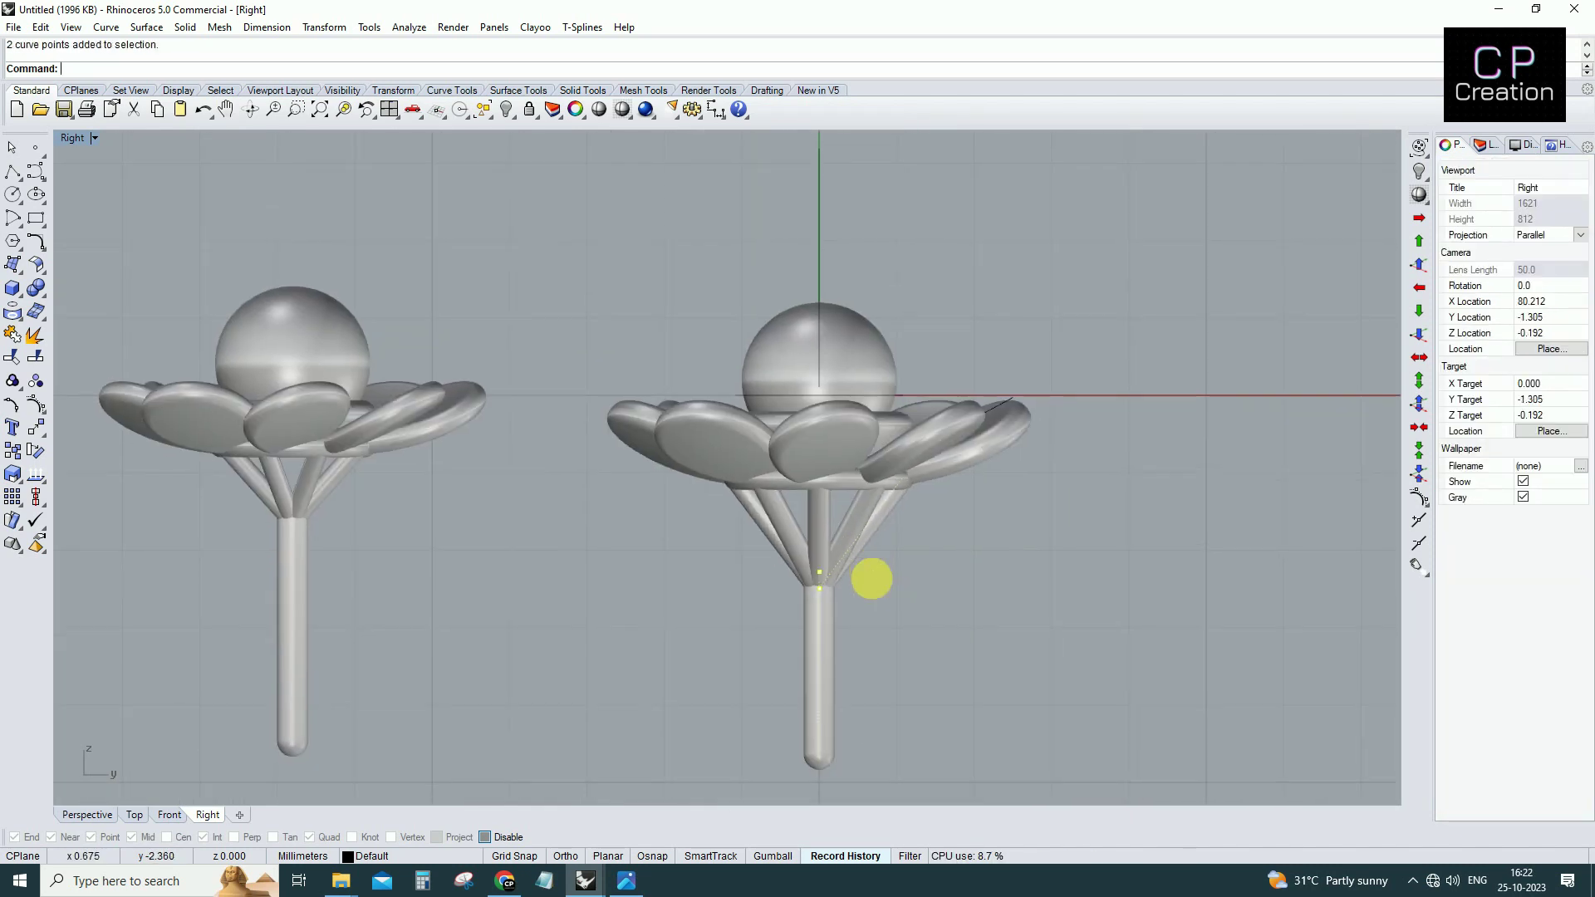
{"action": "scroll", "coordinate": [809, 565], "scroll_direction": "up", "scroll_amount": 2}
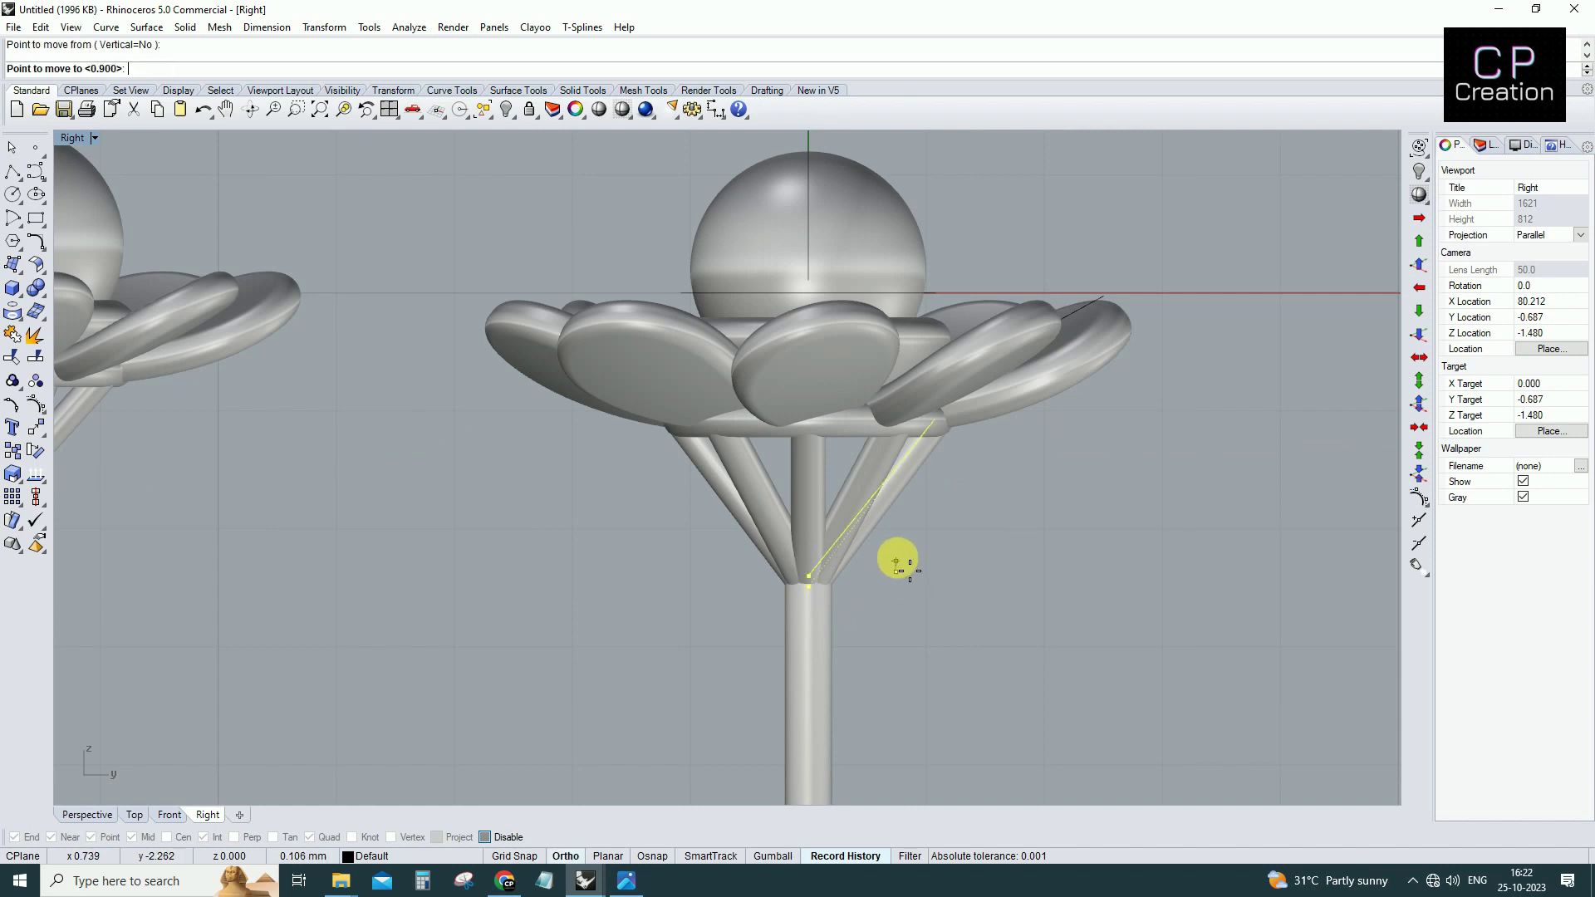
{"action": "scroll", "coordinate": [890, 548], "scroll_direction": "down", "scroll_amount": 3}
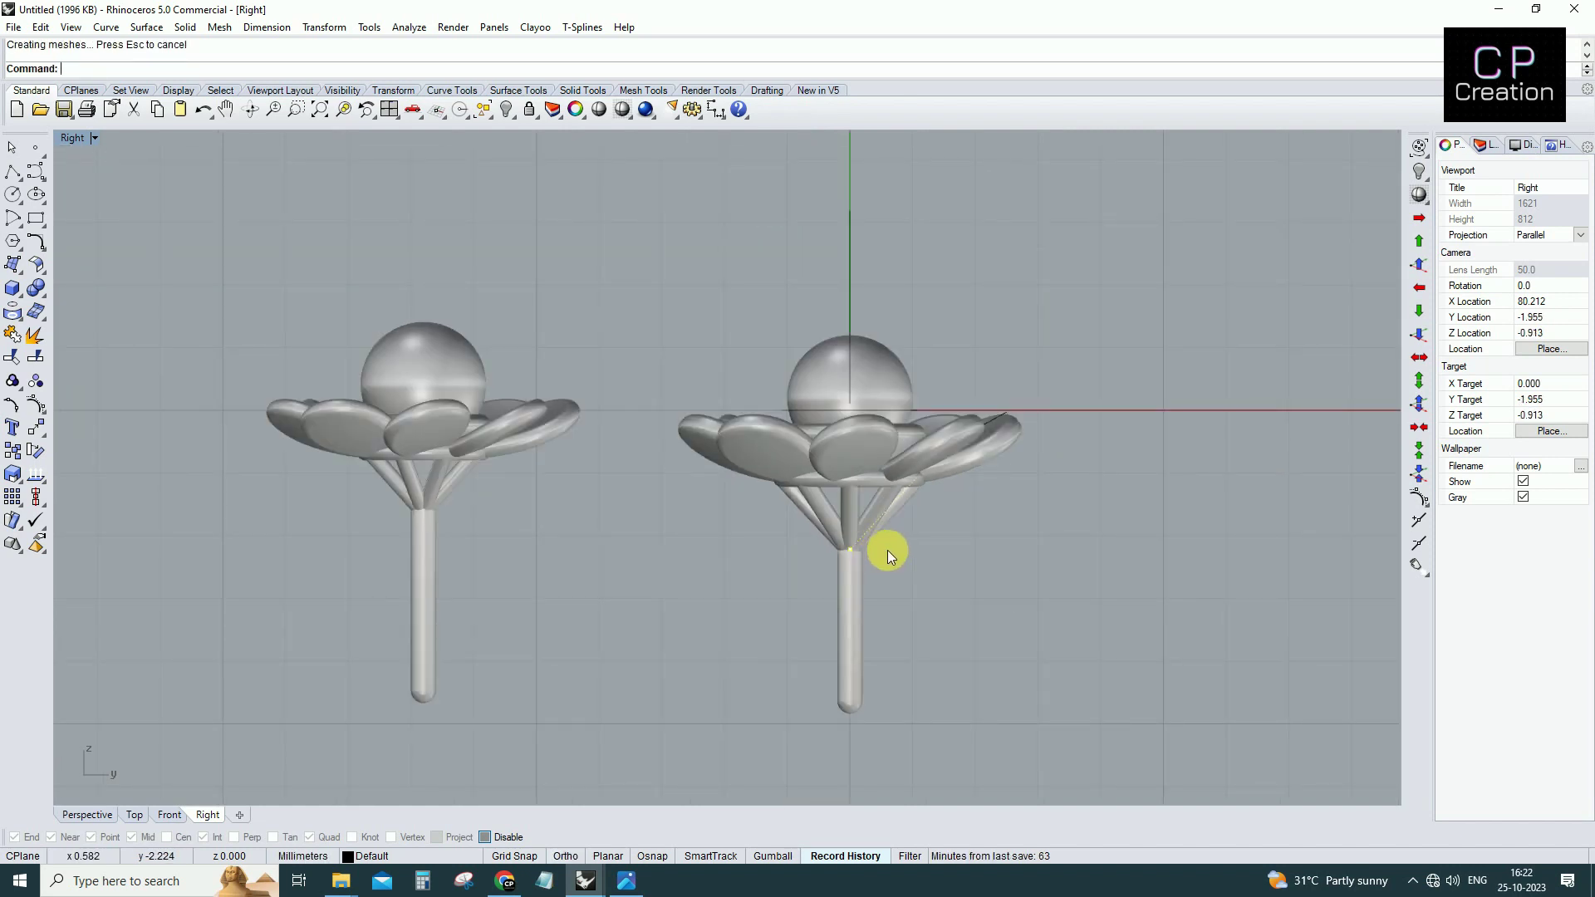
{"action": "scroll", "coordinate": [829, 571], "scroll_direction": "up", "scroll_amount": 2}
{"action": "left_click_drag", "start_coordinate": [809, 586], "coordinate": [914, 499]}
{"action": "scroll", "coordinate": [882, 544], "scroll_direction": "up", "scroll_amount": 2}
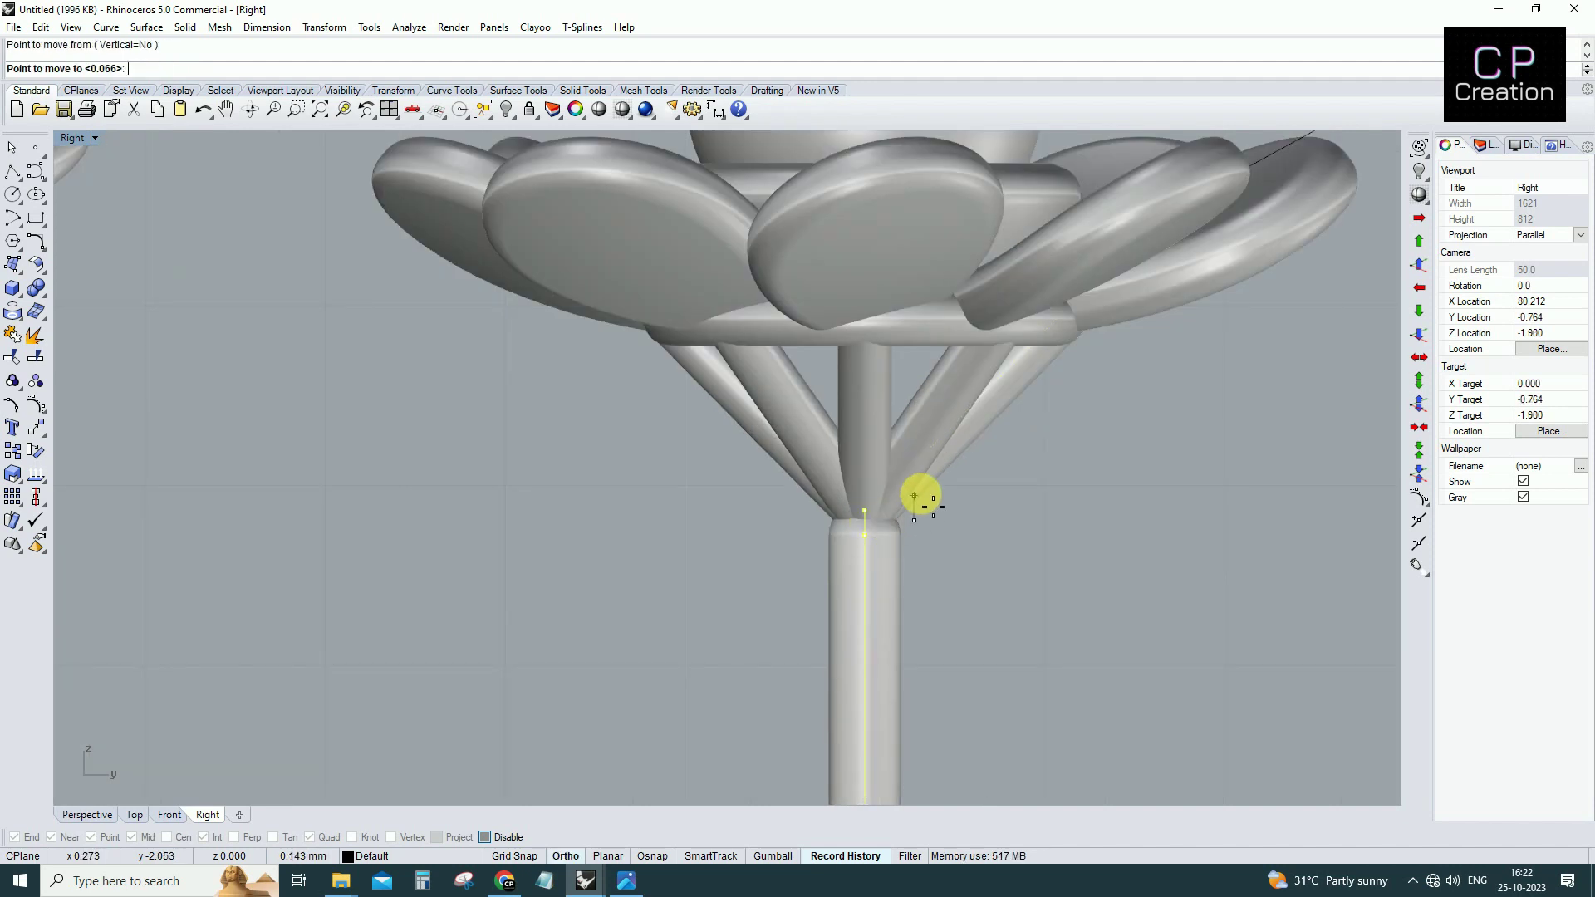
{"action": "scroll", "coordinate": [922, 473], "scroll_direction": "down", "scroll_amount": 5}
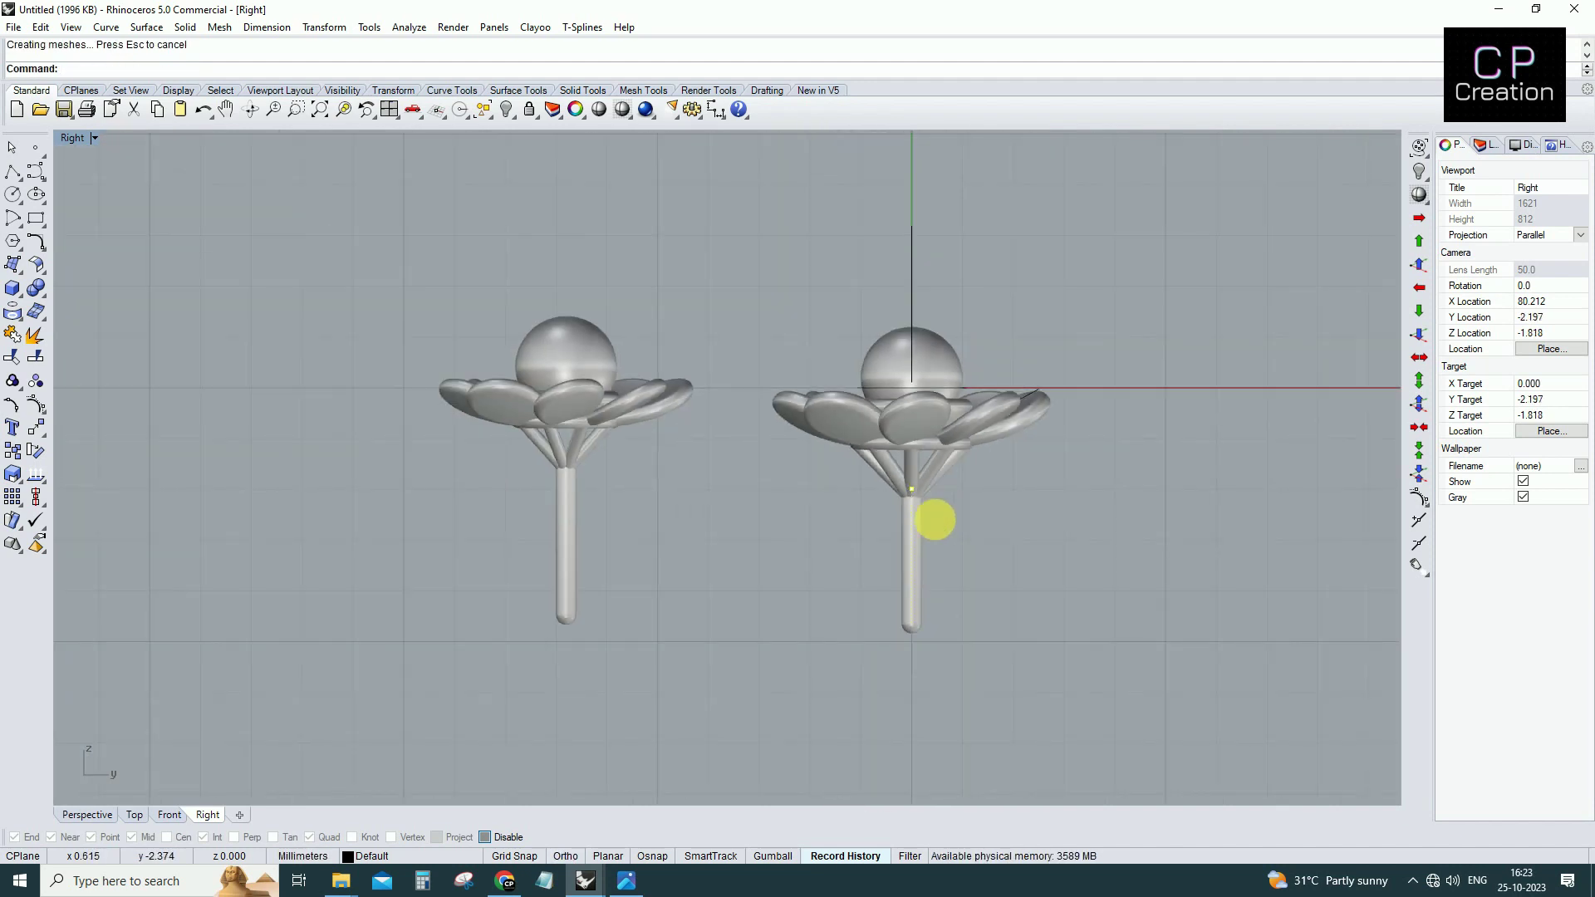
In Perspective, select all leftover construction curves with cc and delete them.
{"action": "key", "text": "ctrl+Tab"}
{"action": "mouse_move", "coordinate": [932, 576]}
{"action": "right_mouse_down"}
{"action": "mouse_move", "coordinate": [799, 427]}
{"action": "mouse_move", "coordinate": [713, 529]}
{"action": "mouse_move", "coordinate": [841, 473]}
{"action": "mouse_move", "coordinate": [865, 416]}
{"action": "mouse_move", "coordinate": [726, 509]}
{"action": "mouse_move", "coordinate": [645, 516]}
{"action": "mouse_move", "coordinate": [815, 417]}
{"action": "mouse_move", "coordinate": [651, 474]}
{"action": "mouse_move", "coordinate": [541, 465]}
{"action": "mouse_move", "coordinate": [737, 524]}
{"action": "mouse_move", "coordinate": [814, 588]}
{"action": "mouse_move", "coordinate": [790, 520]}
{"action": "mouse_move", "coordinate": [790, 391]}
{"action": "mouse_move", "coordinate": [789, 491]}
{"action": "mouse_move", "coordinate": [758, 389]}
{"action": "mouse_move", "coordinate": [800, 452]}
{"action": "mouse_move", "coordinate": [1007, 377]}
{"action": "mouse_move", "coordinate": [1111, 379]}
{"action": "right_mouse_up"}
{"action": "type", "text": "cc"}
{"action": "key", "text": "Delete"}
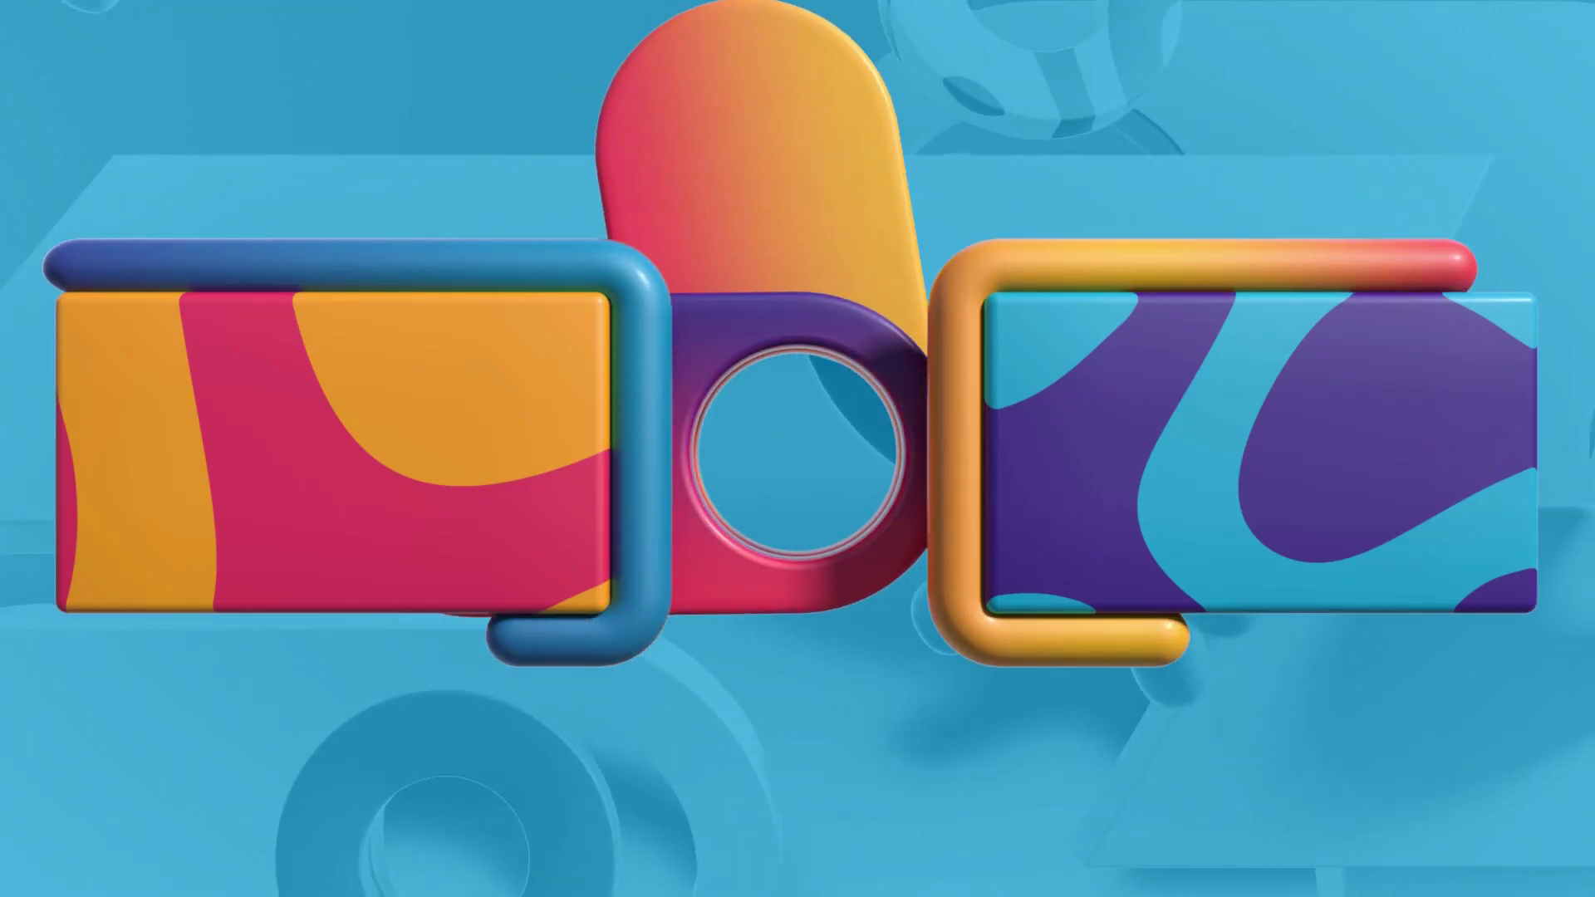